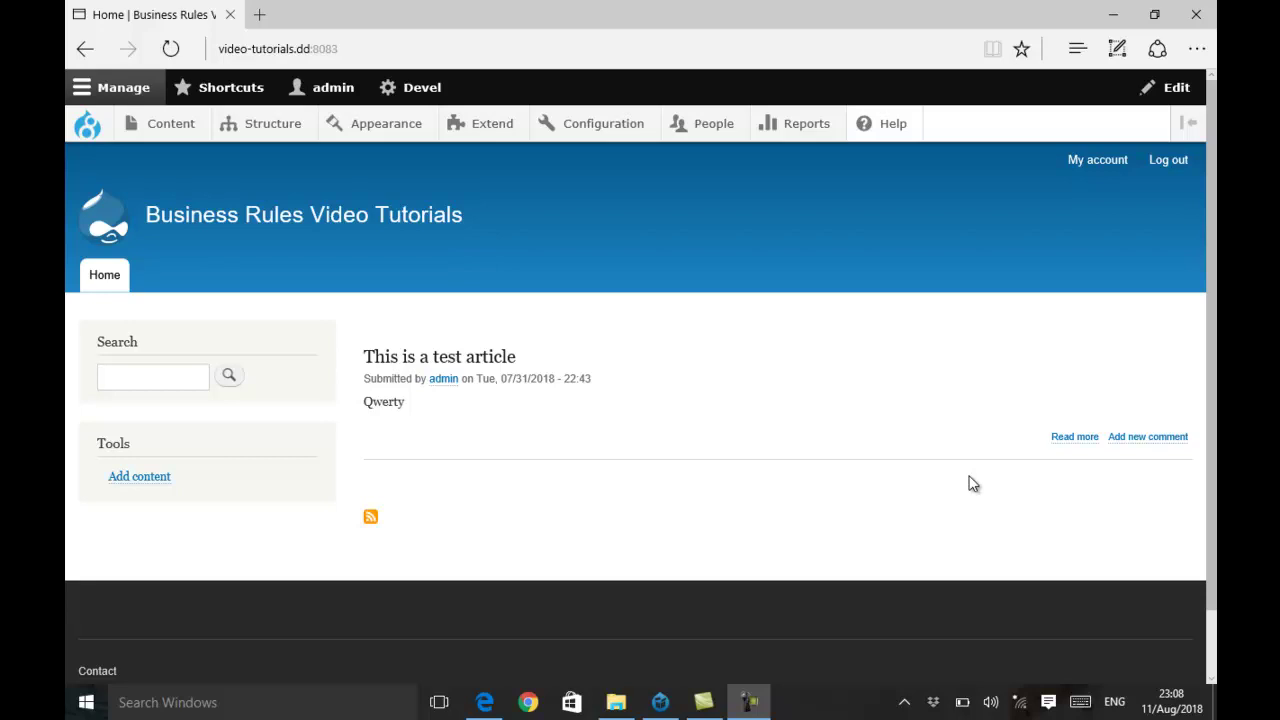
Step: Create a new profile content item and title it "This is the fteched node"
{"action": "mouse_move", "coordinate": [164, 135]}
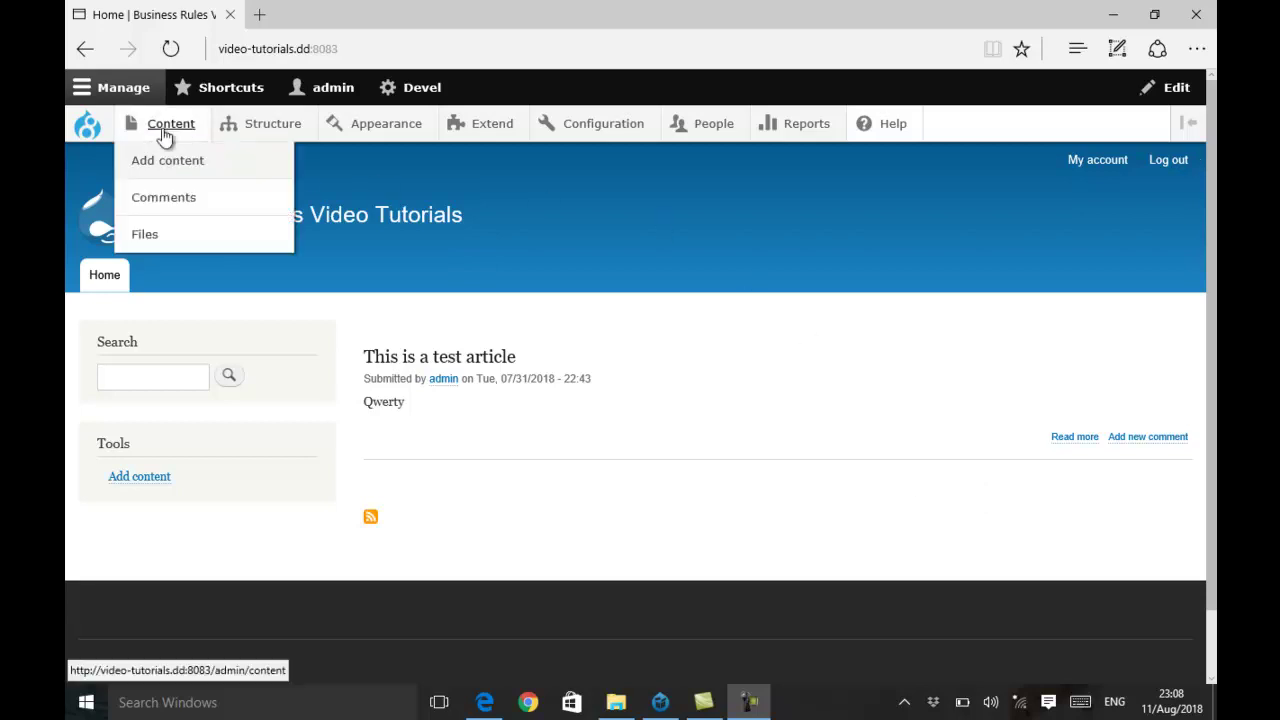
{"action": "mouse_move", "coordinate": [250, 158]}
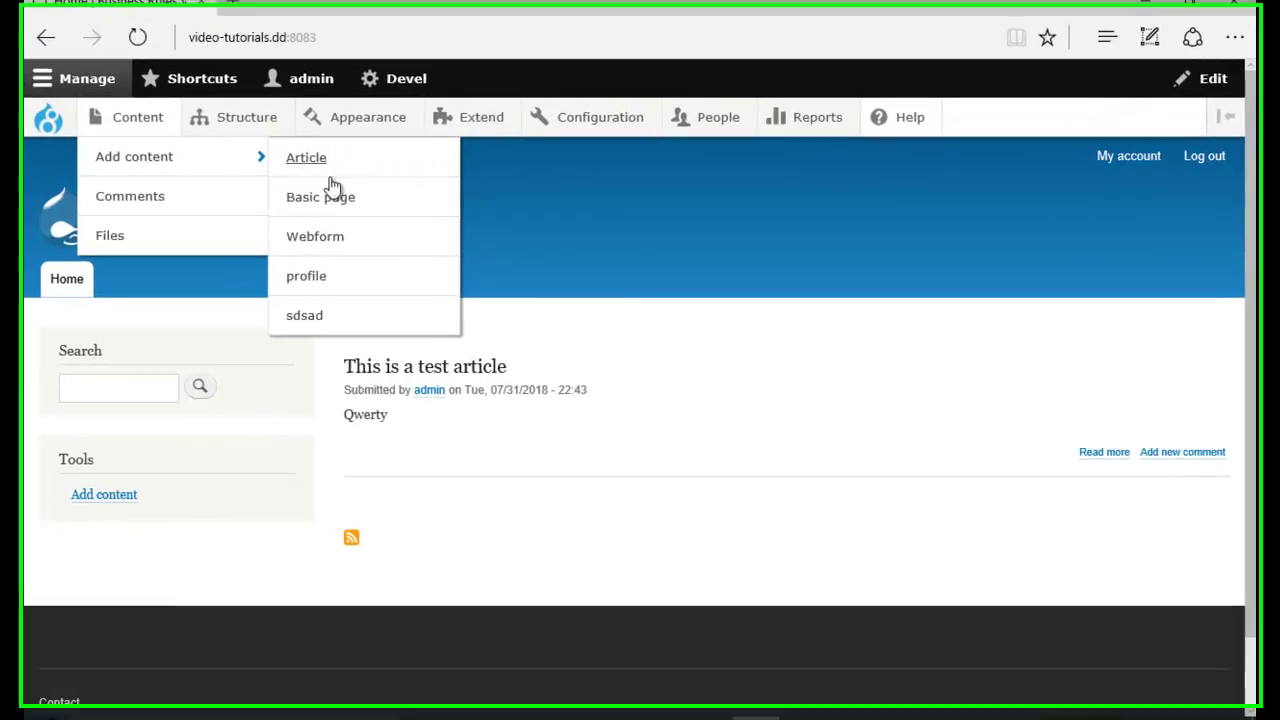
{"action": "left_click", "coordinate": [370, 268]}
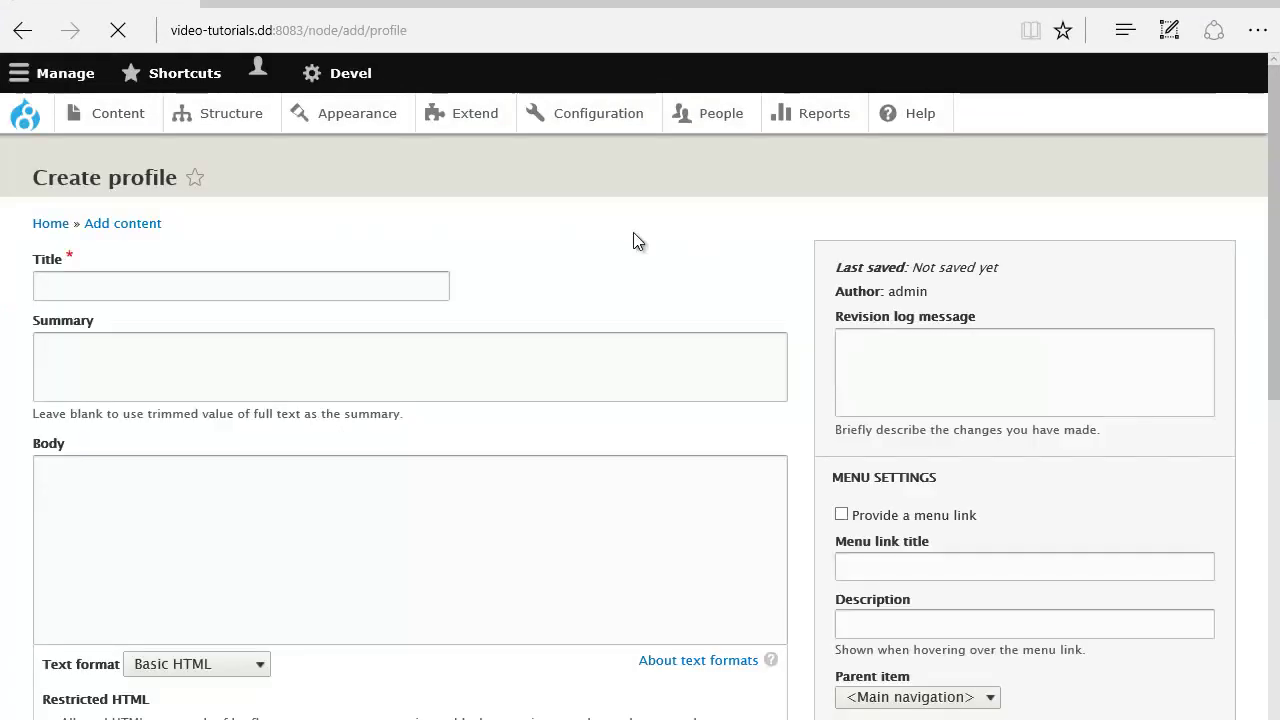
{"action": "left_click", "coordinate": [394, 285]}
{"action": "type", "text": "T"}
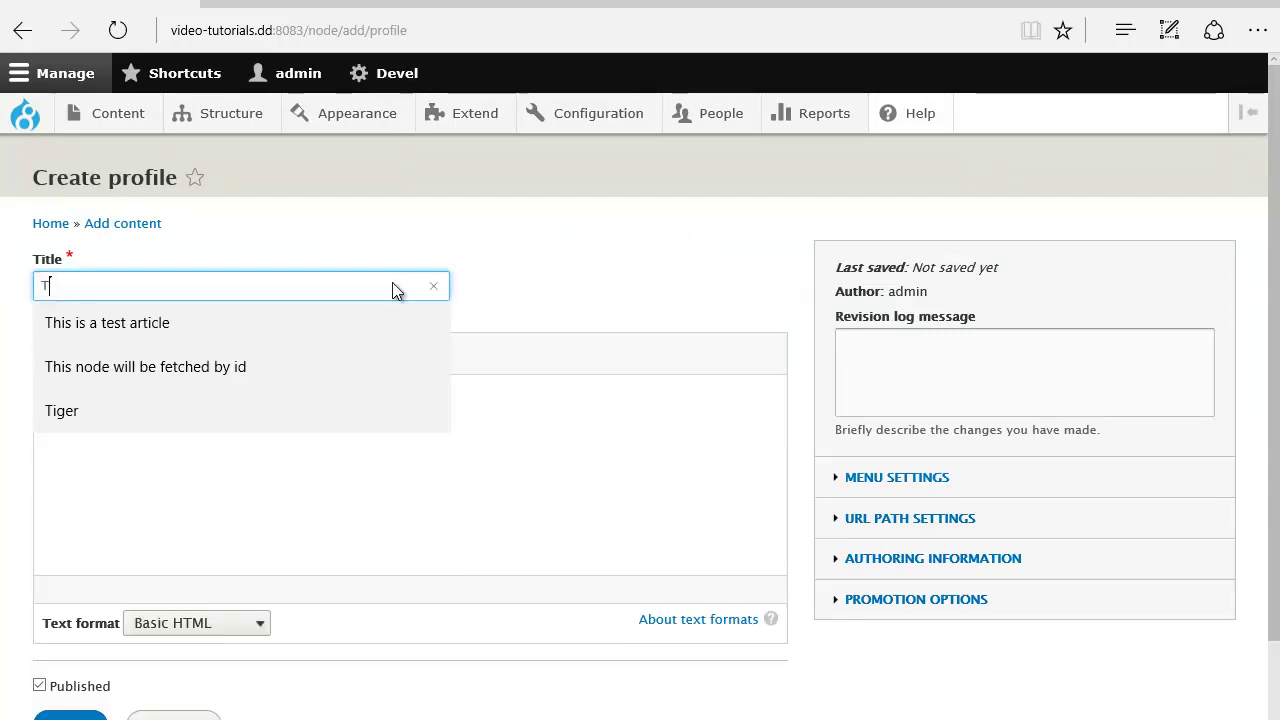
{"action": "type", "text": "his is i"}
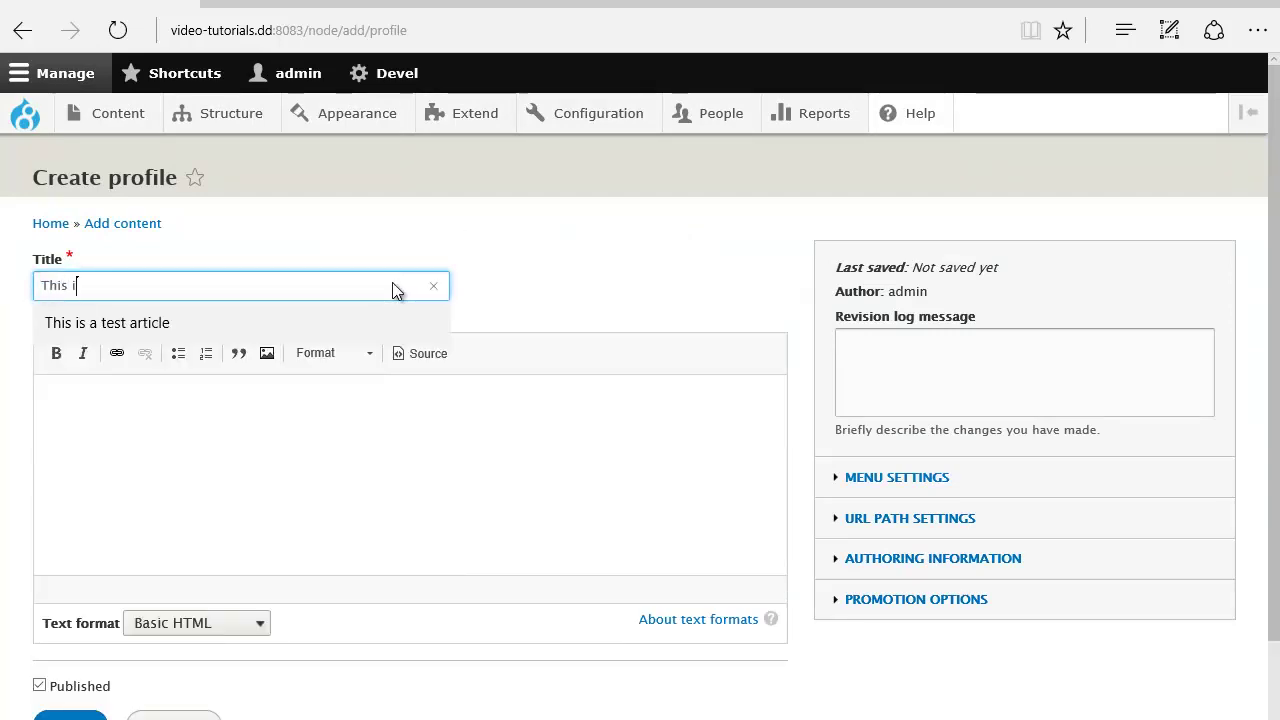
{"action": "type", "text": " a"}
{"action": "key", "text": "BackSpace"}
{"action": "type", "text": "the fteched node"}
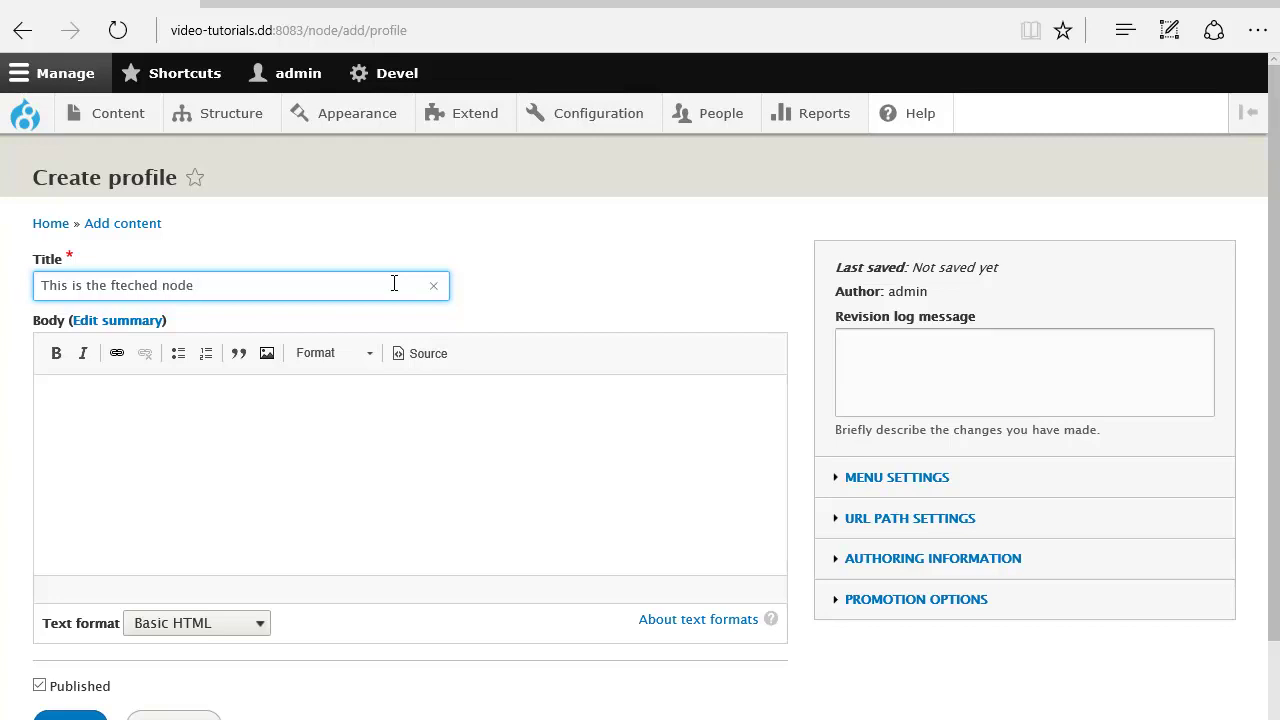
Step: Enter "This text will be replaced using the business rules module" as the profile's body and save it
{"action": "left_click", "coordinate": [245, 452]}
{"action": "type", "text": "This te"}
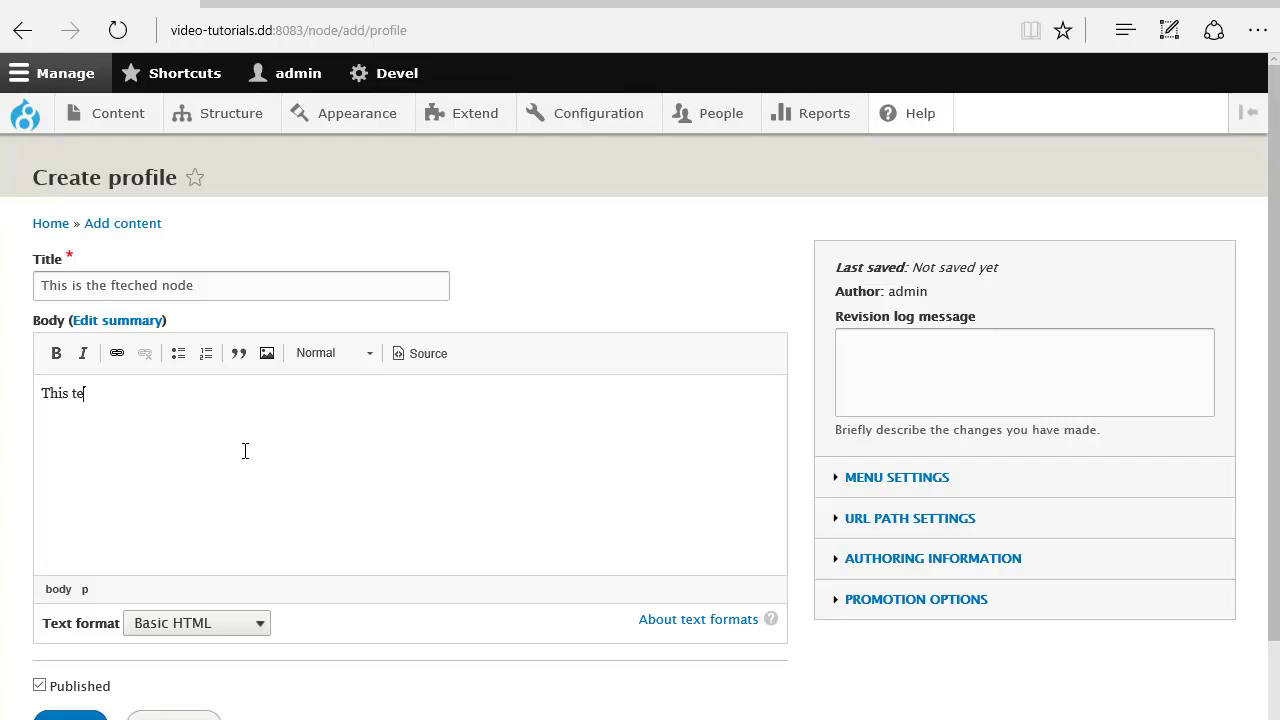
{"action": "type", "text": "xt will be replaced using the bis"}
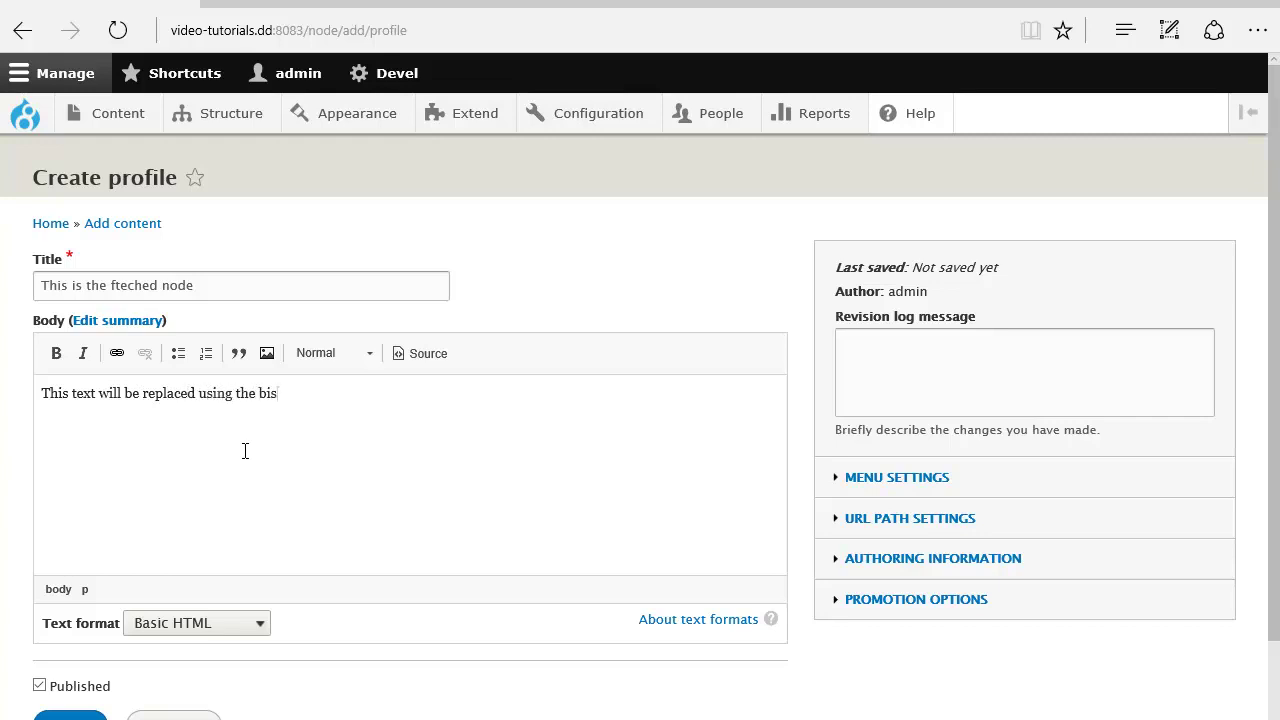
{"action": "key", "text": "BackSpace"}
{"action": "key", "text": "BackSpace"}
{"action": "type", "text": "usiness rules module"}
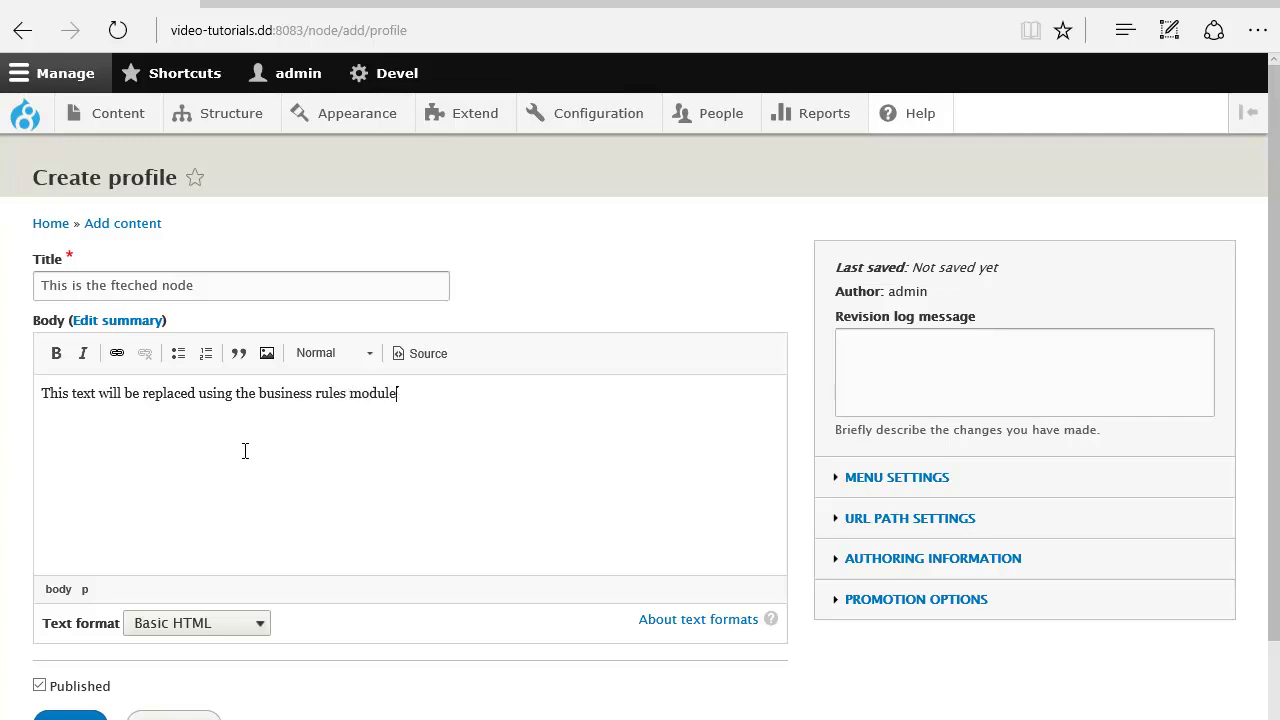
{"action": "scroll", "coordinate": [245, 451], "scroll_direction": "down", "scroll_amount": 1}
{"action": "left_click", "coordinate": [69, 625]}
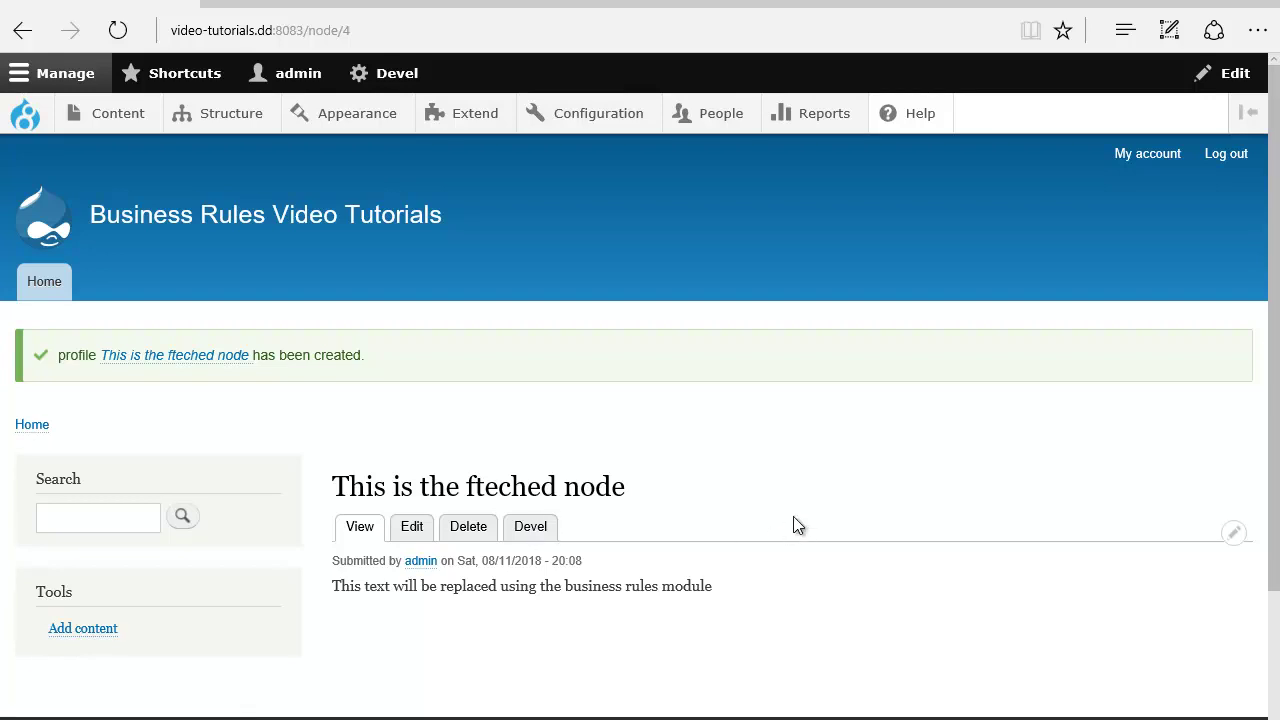
Step: Check the new profile node's ID in its page address
{"action": "left_click", "coordinate": [390, 25]}
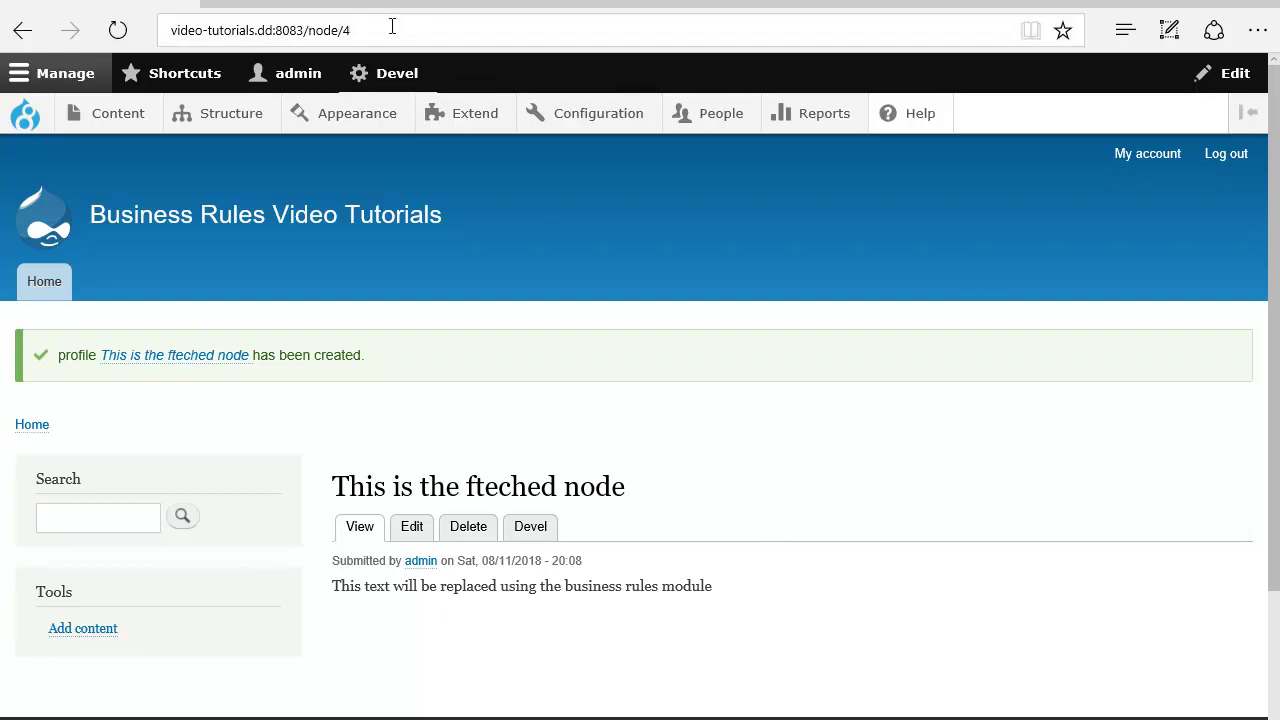
{"action": "left_click", "coordinate": [404, 30]}
{"action": "left_click", "coordinate": [445, 30]}
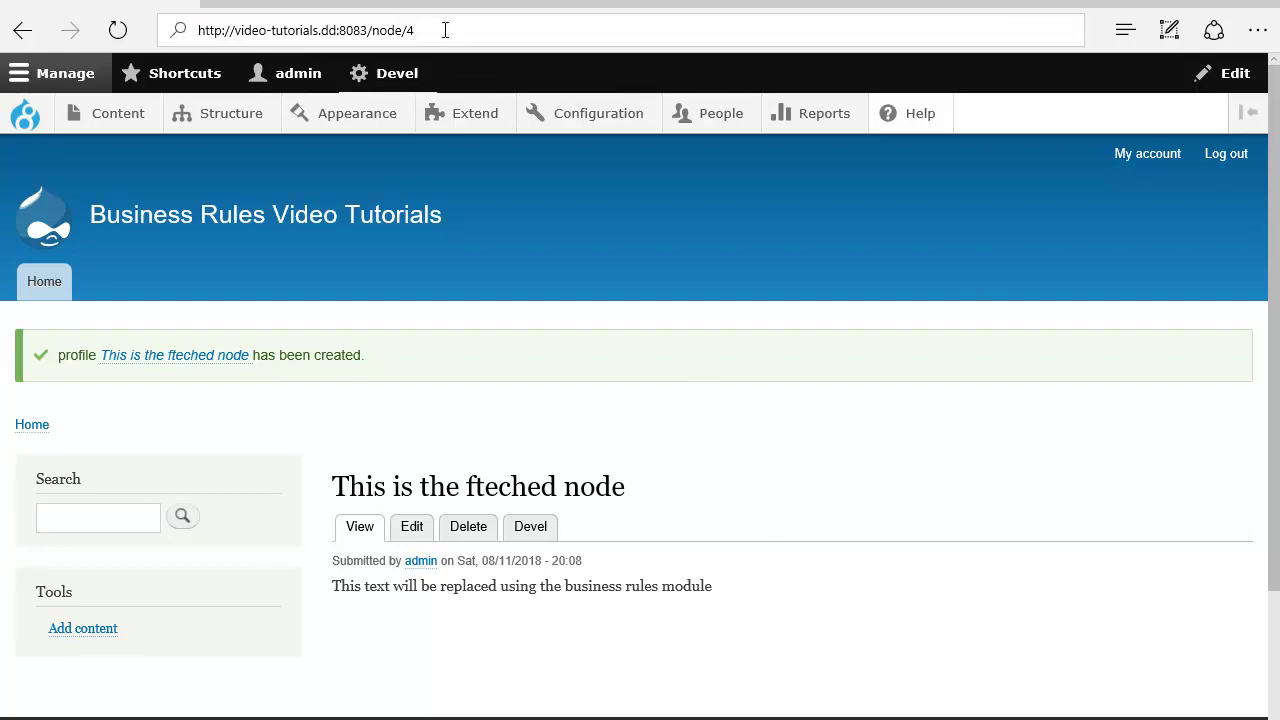
{"action": "mouse_move", "coordinate": [406, 31]}
{"action": "left_mouse_down"}
{"action": "mouse_move", "coordinate": [370, 31]}
{"action": "mouse_move", "coordinate": [422, 30]}
{"action": "left_mouse_up"}
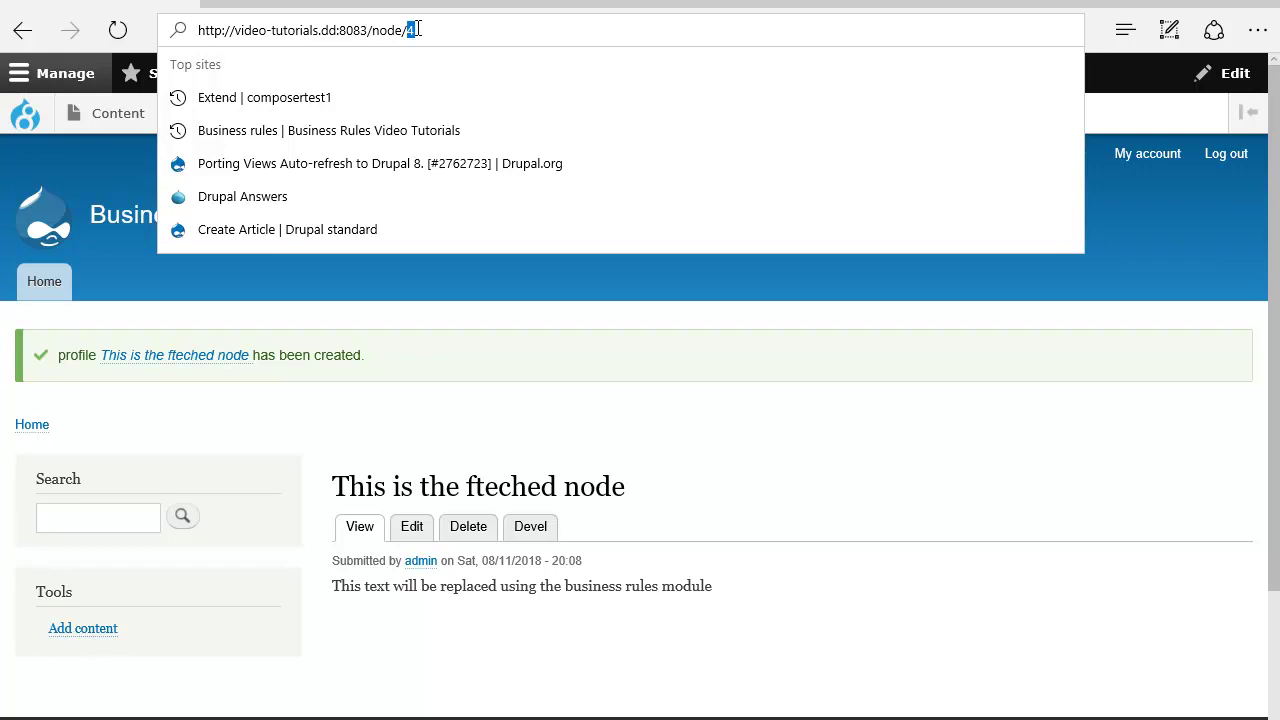
{"action": "key", "text": "Return"}
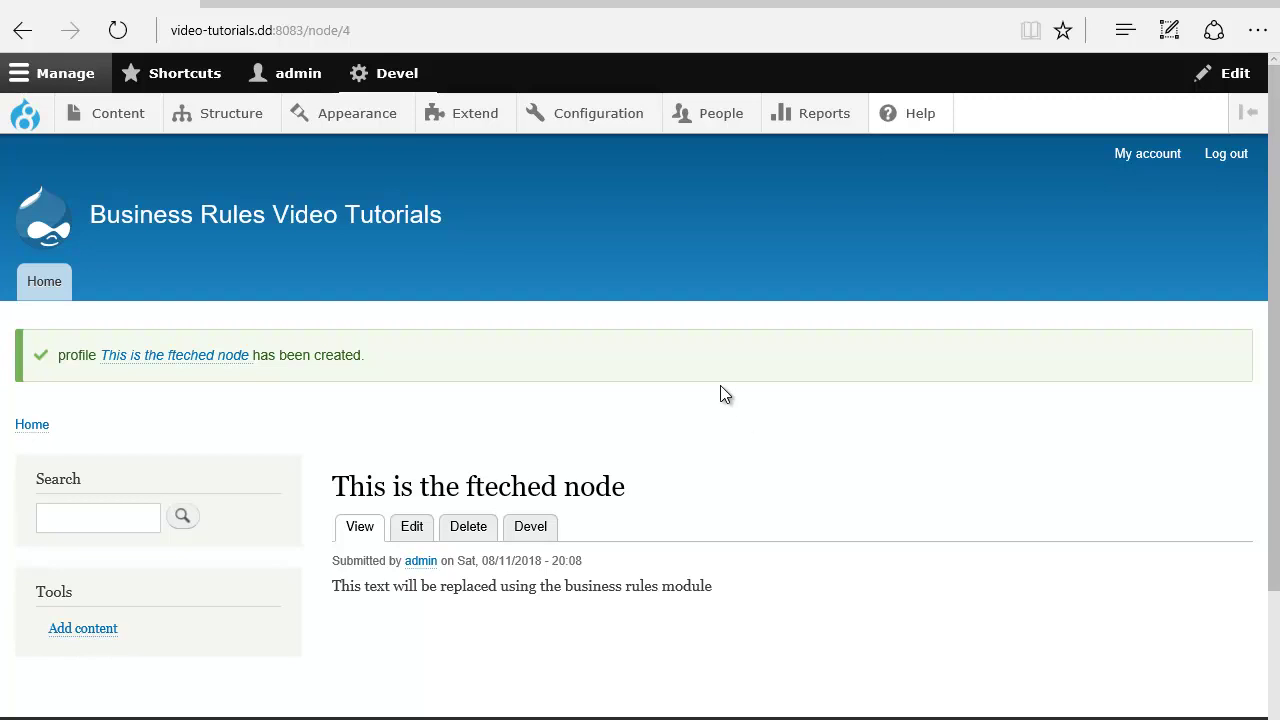
Step: Start a new Business Rules variable of the type Empty Entity variable
{"action": "mouse_move", "coordinate": [626, 128]}
{"action": "mouse_move", "coordinate": [630, 540]}
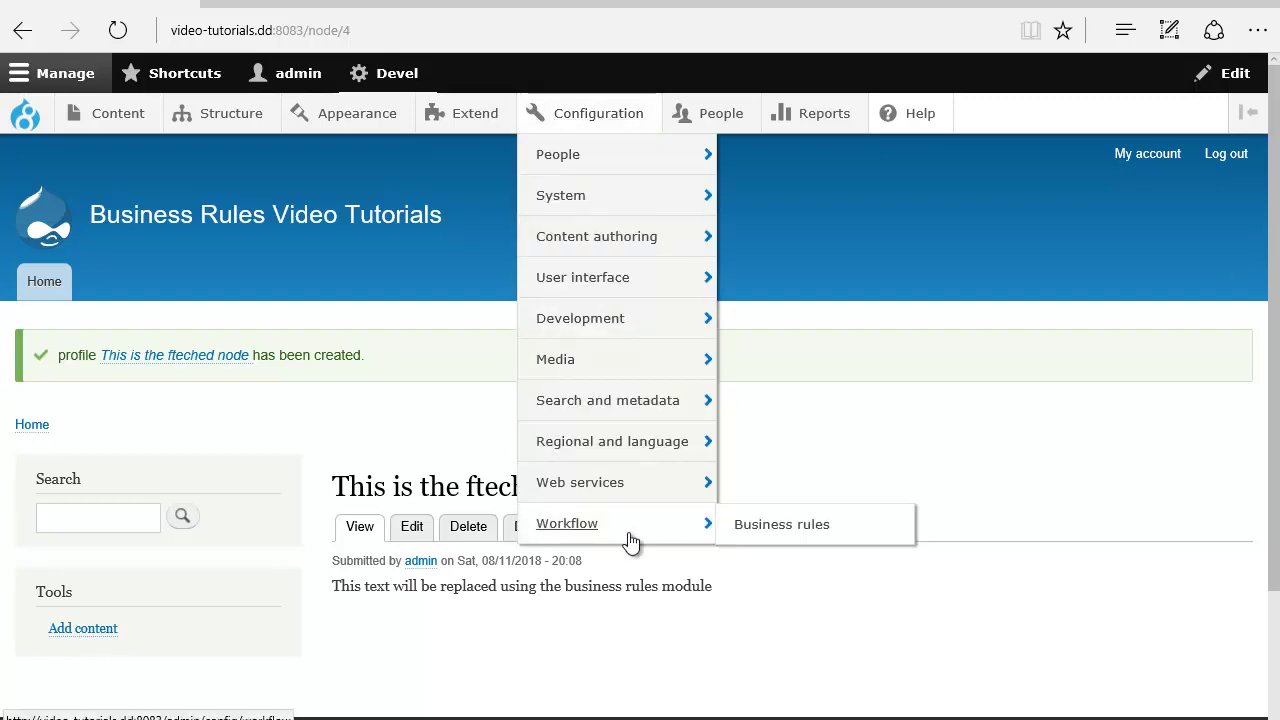
{"action": "left_click", "coordinate": [766, 530]}
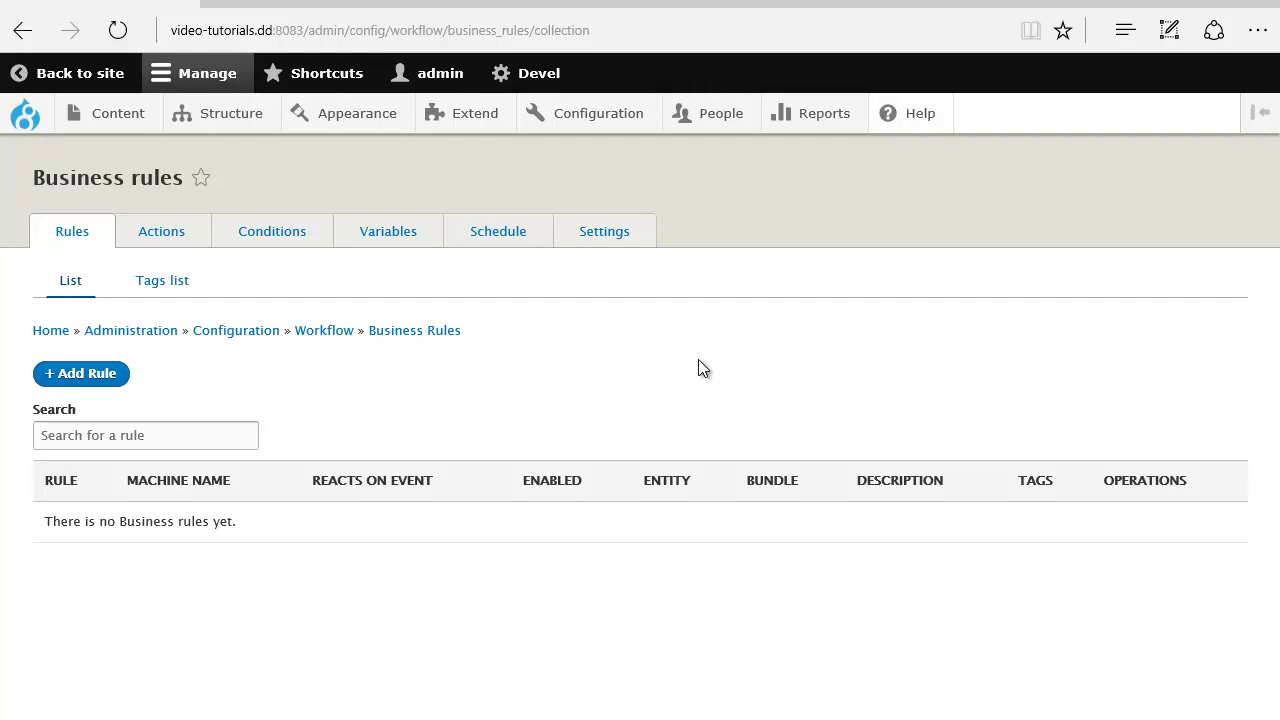
{"action": "left_click", "coordinate": [372, 239]}
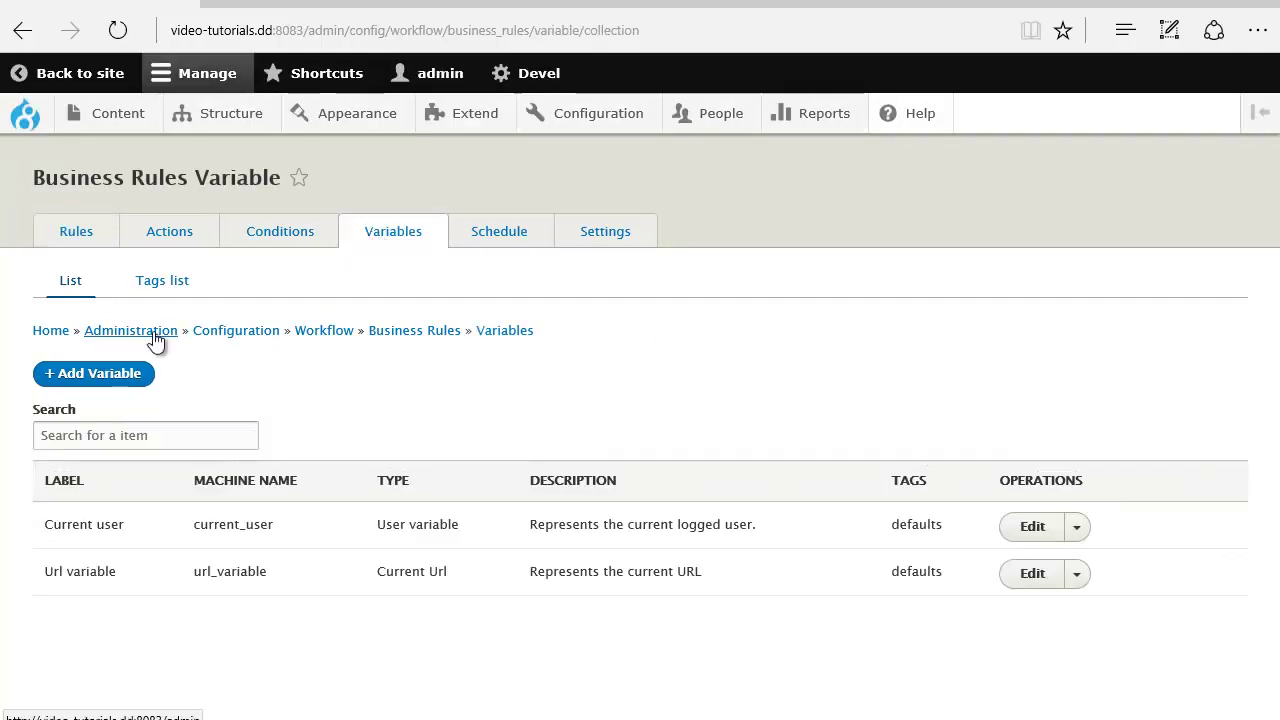
{"action": "left_click", "coordinate": [106, 377]}
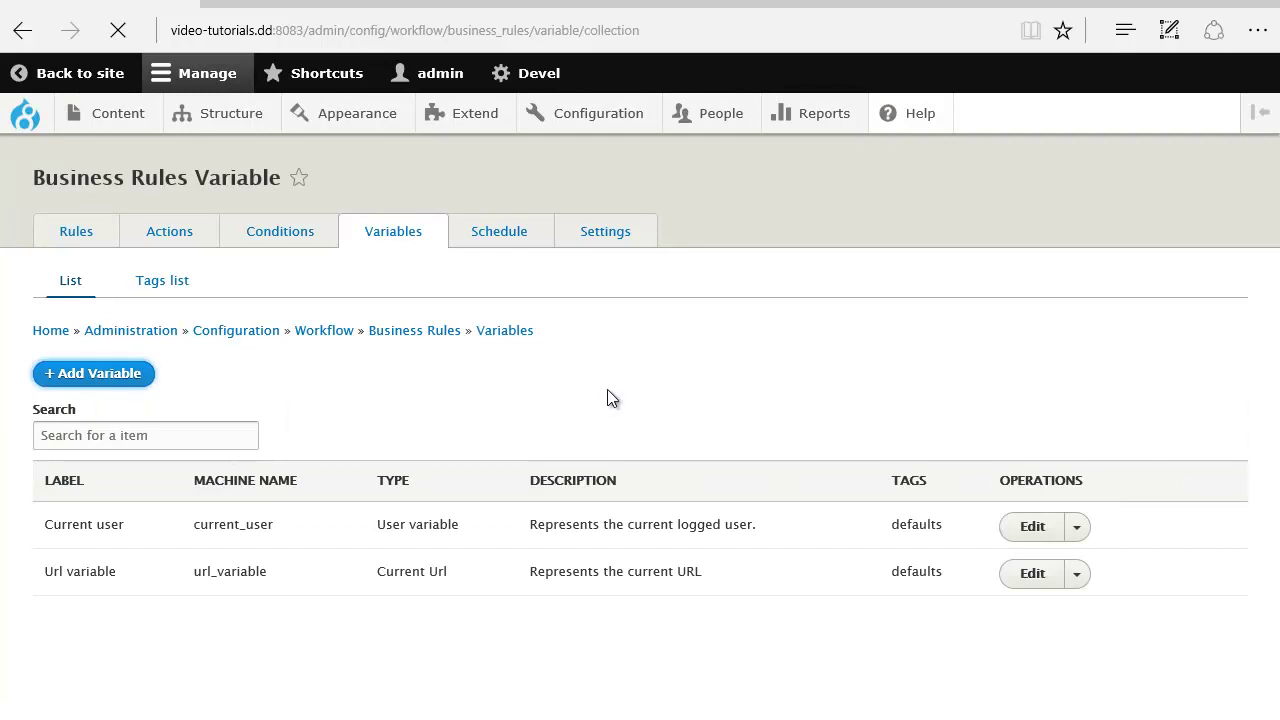
{"action": "left_click", "coordinate": [193, 290]}
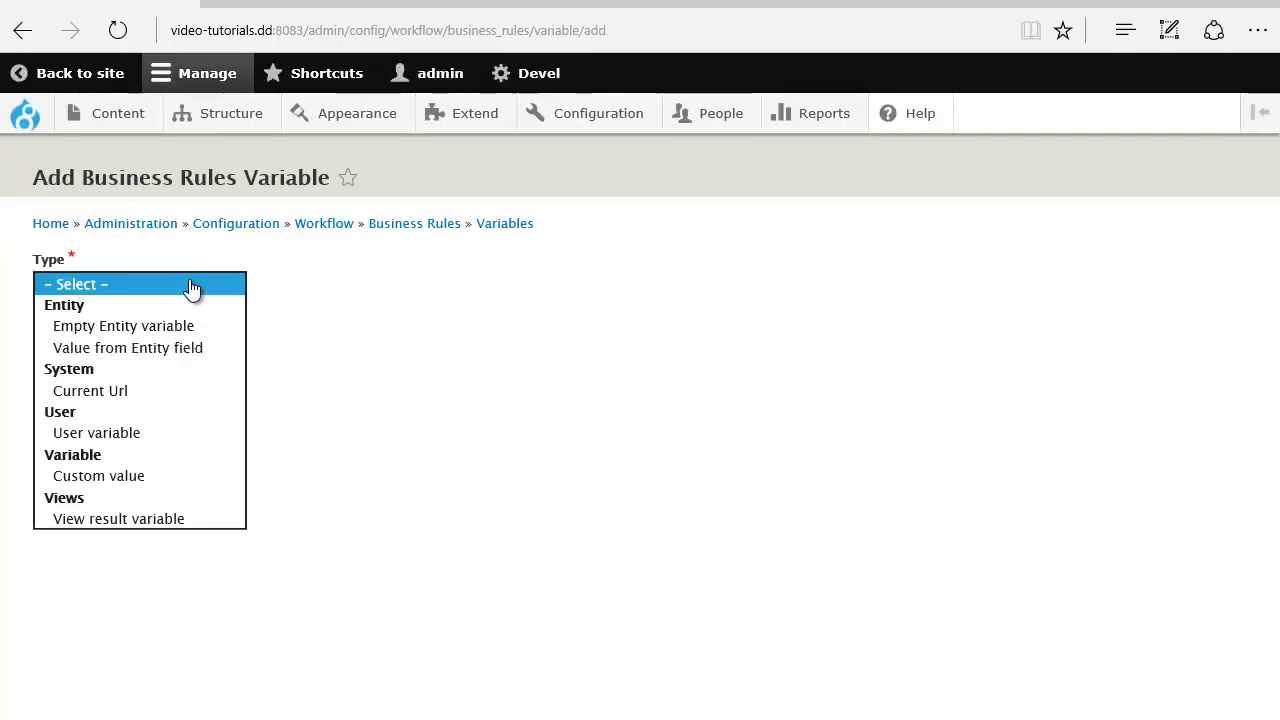
{"action": "left_click", "coordinate": [143, 325]}
{"action": "left_click", "coordinate": [97, 331]}
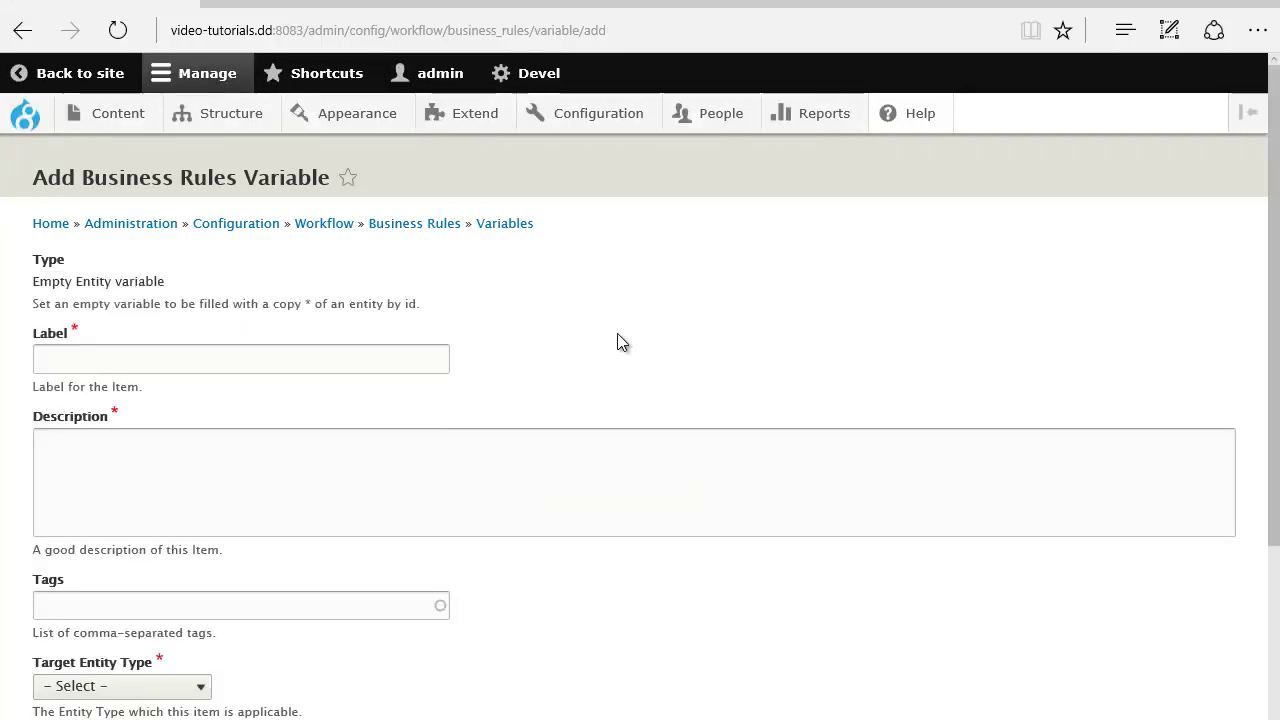
Step: Label the variable "Fetched profile node - Empty Entity variable", reusing the type name copied from the form
{"action": "left_click_drag", "start_coordinate": [171, 283], "coordinate": [33, 280]}
{"action": "key", "text": "ctrl+c"}
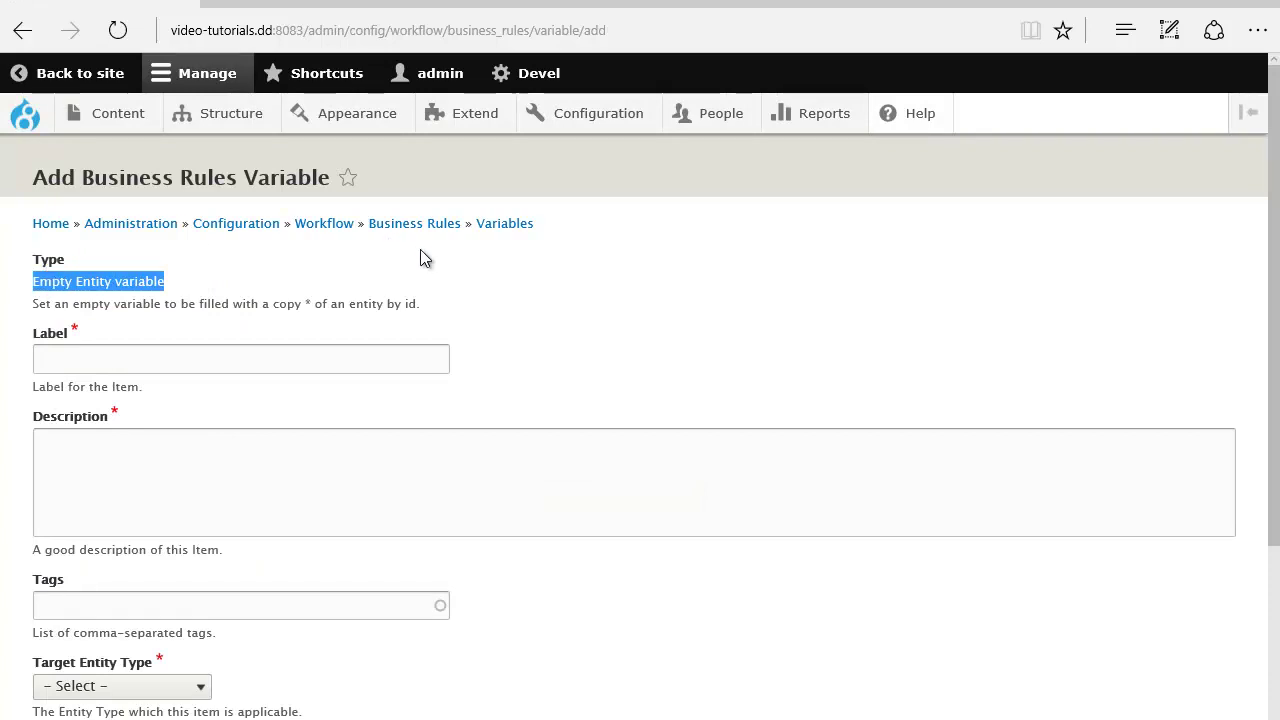
{"action": "left_click", "coordinate": [90, 361]}
{"action": "key", "text": "ctrl+v"}
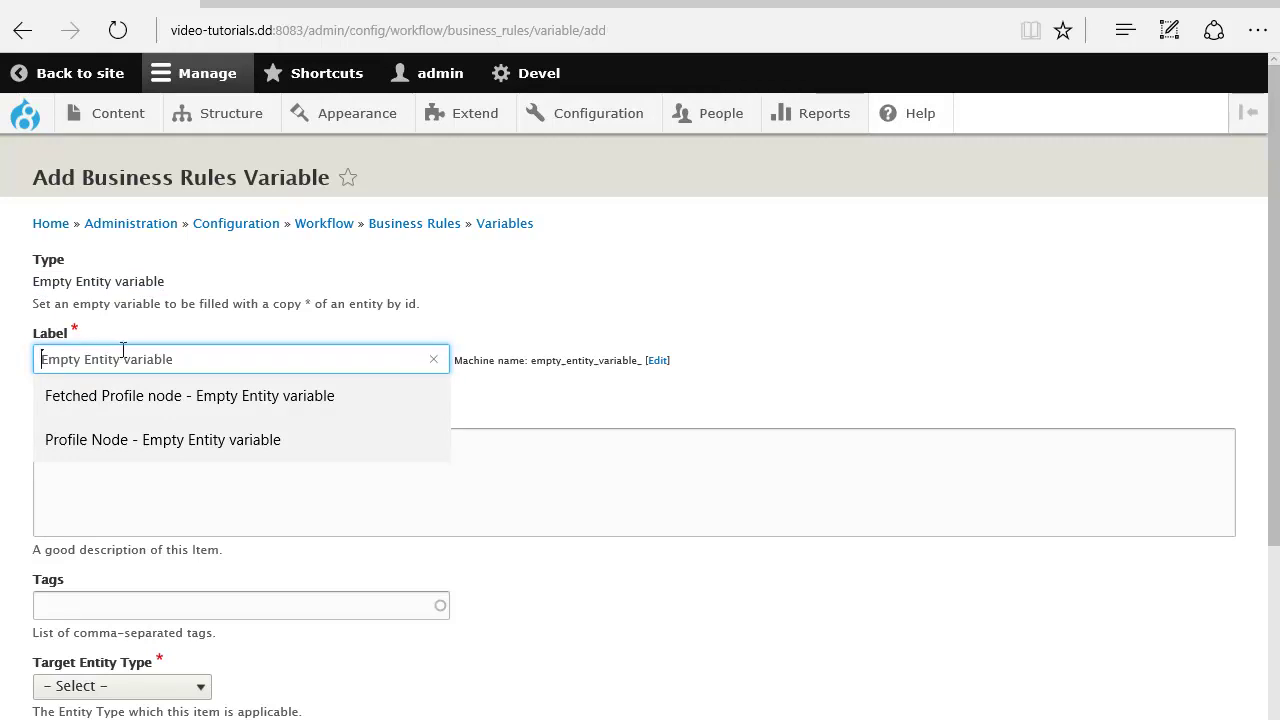
{"action": "key", "text": "Escape"}
{"action": "type", "text": "Fetched"}
{"action": "type", "text": " profile n"}
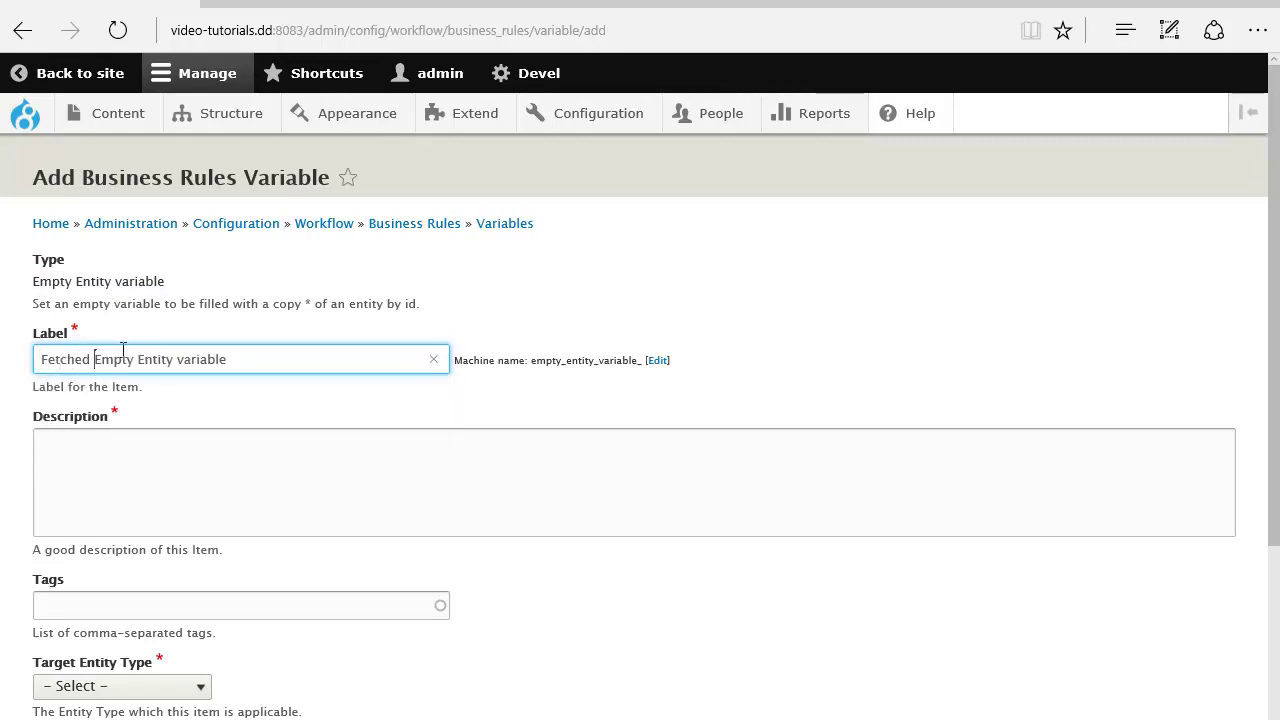
{"action": "type", "text": "ode -"}
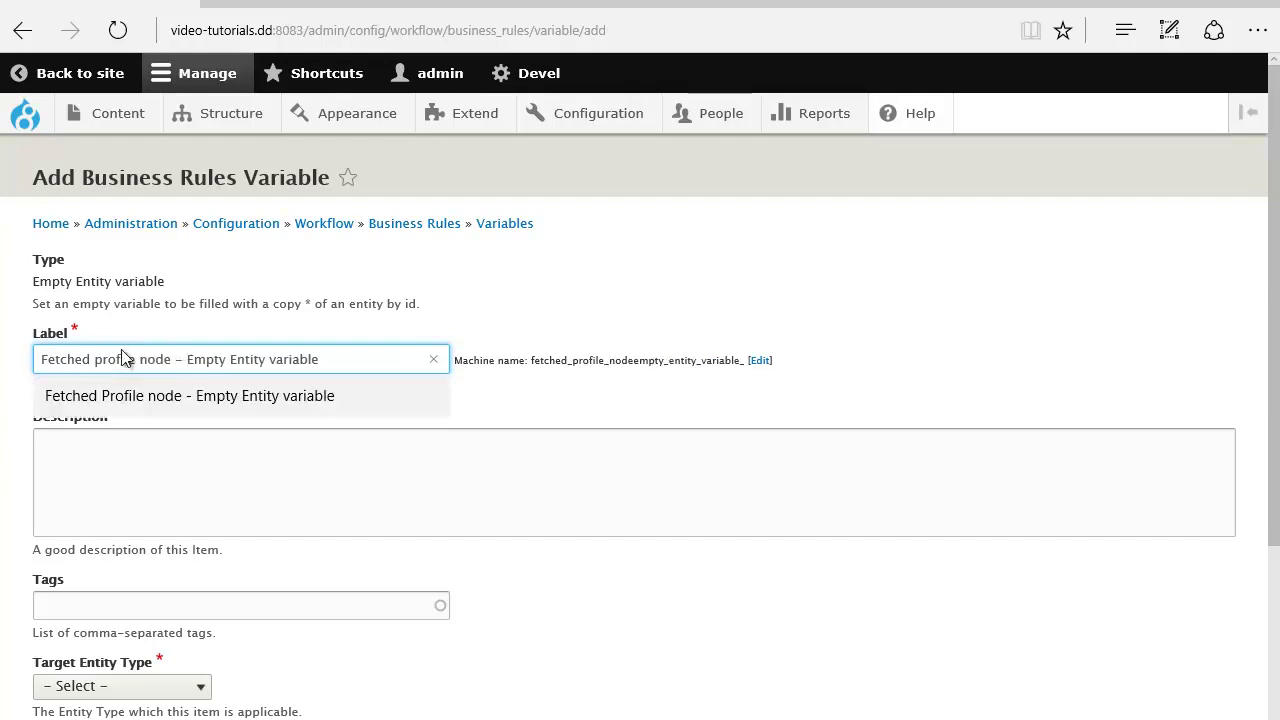
Step: Copy the variable's full label into its description
{"action": "key", "text": "ctrl+a"}
{"action": "key", "text": "ctrl+c"}
{"action": "left_click", "coordinate": [234, 523]}
{"action": "key", "text": "ctrl+v"}
{"action": "left_click", "coordinate": [897, 372]}
Step: Set the variable's target entity type to Content and its target bundle to profile, and save it
{"action": "scroll", "coordinate": [948, 351], "scroll_direction": "down", "scroll_amount": 3}
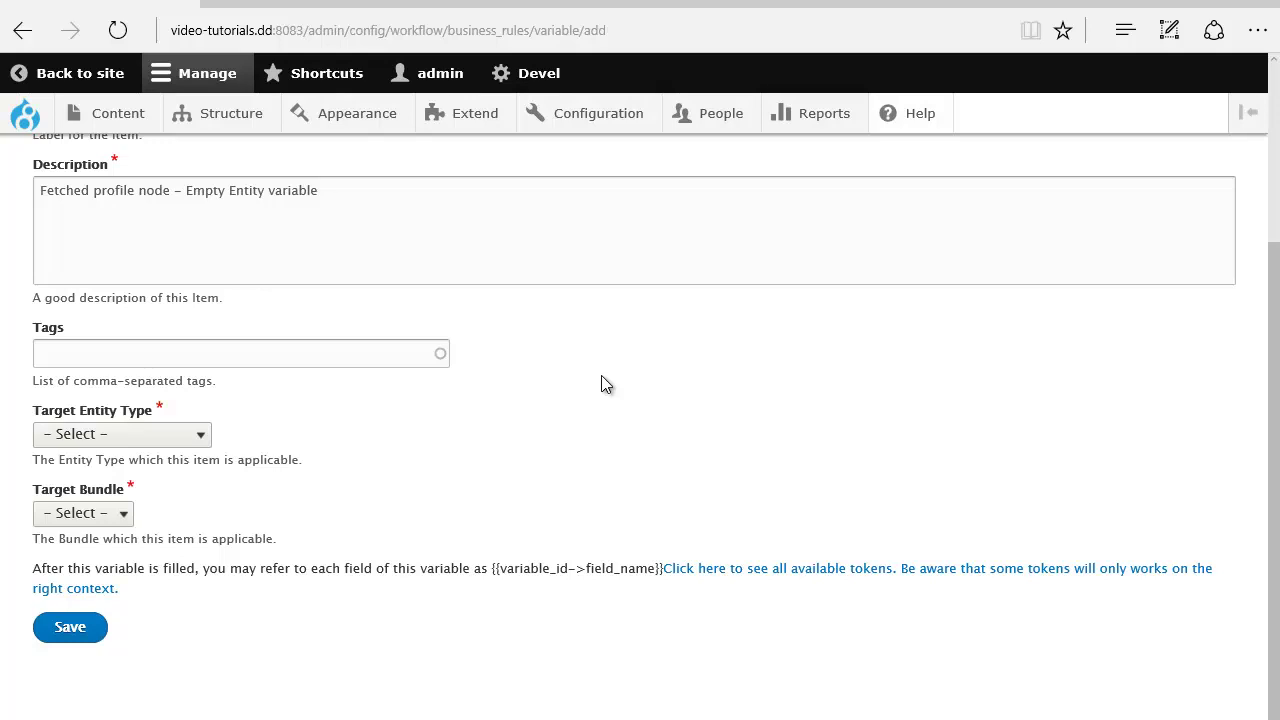
{"action": "left_click", "coordinate": [185, 448]}
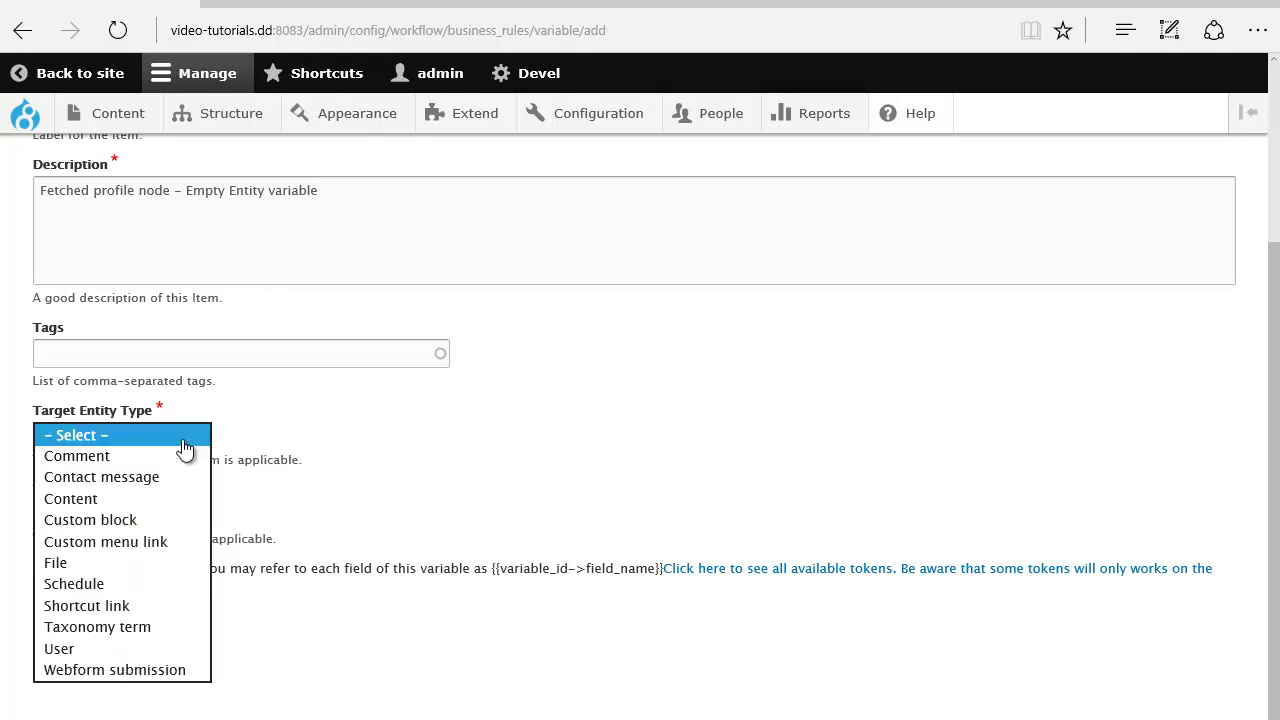
{"action": "left_click", "coordinate": [99, 499]}
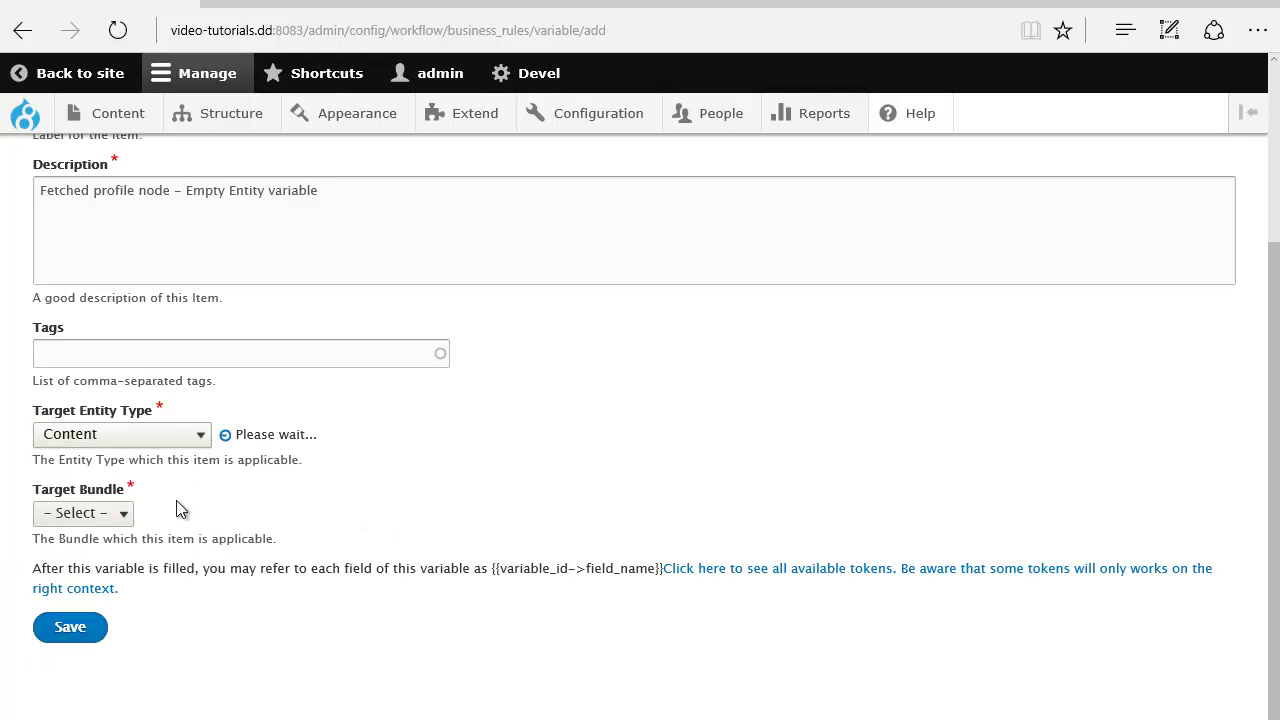
{"action": "left_click", "coordinate": [97, 516]}
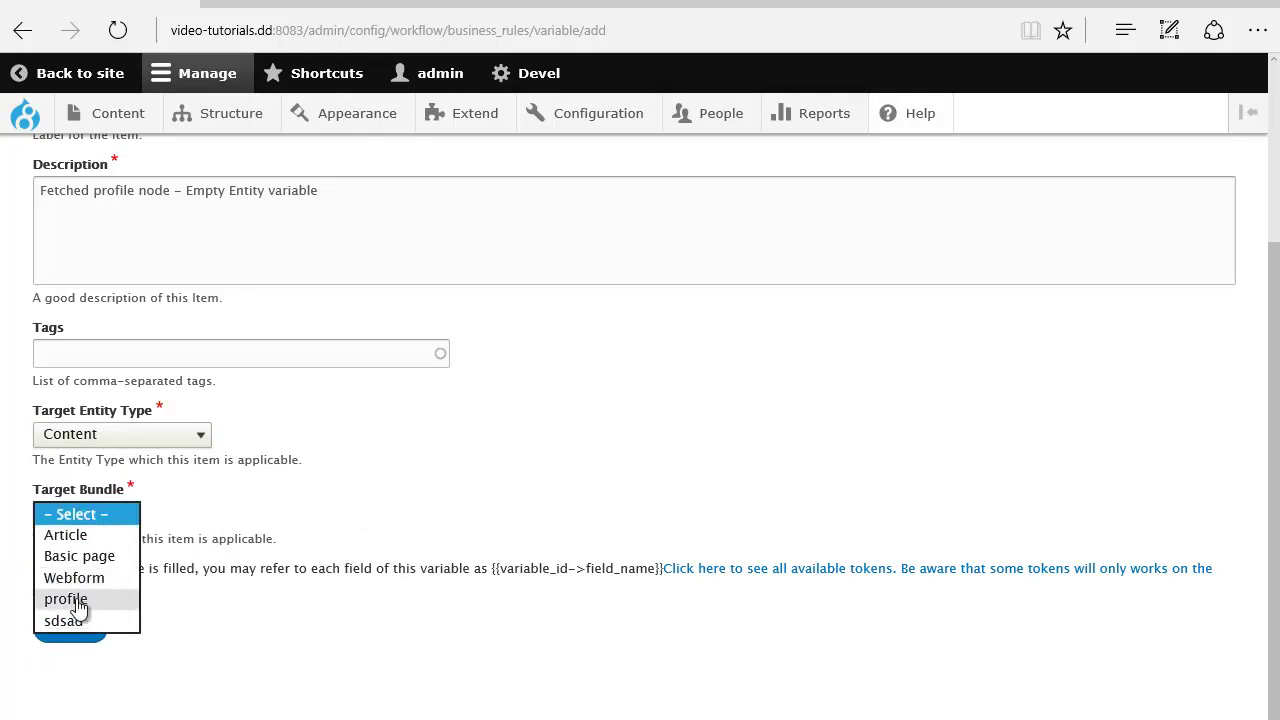
{"action": "left_click", "coordinate": [77, 599]}
{"action": "left_click", "coordinate": [97, 630]}
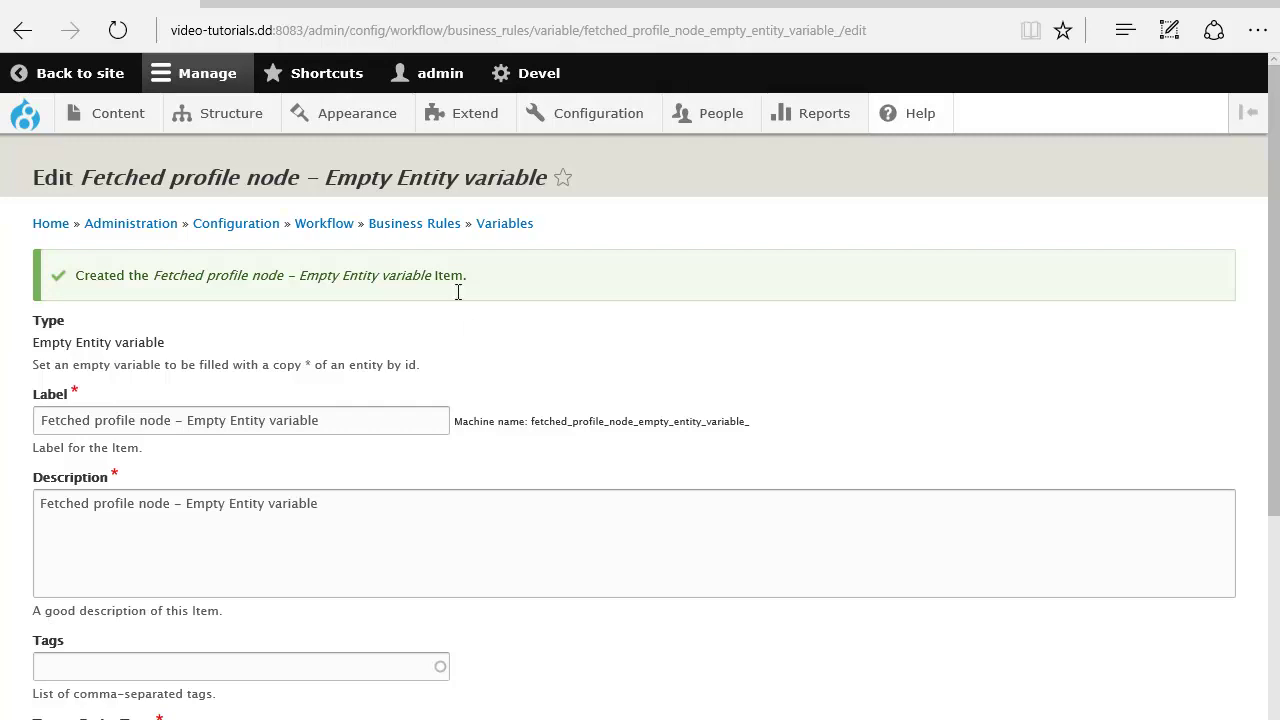
Step: Start a new Business Rules action of the type "Fetch entity variable by id"
{"action": "left_click", "coordinate": [412, 226]}
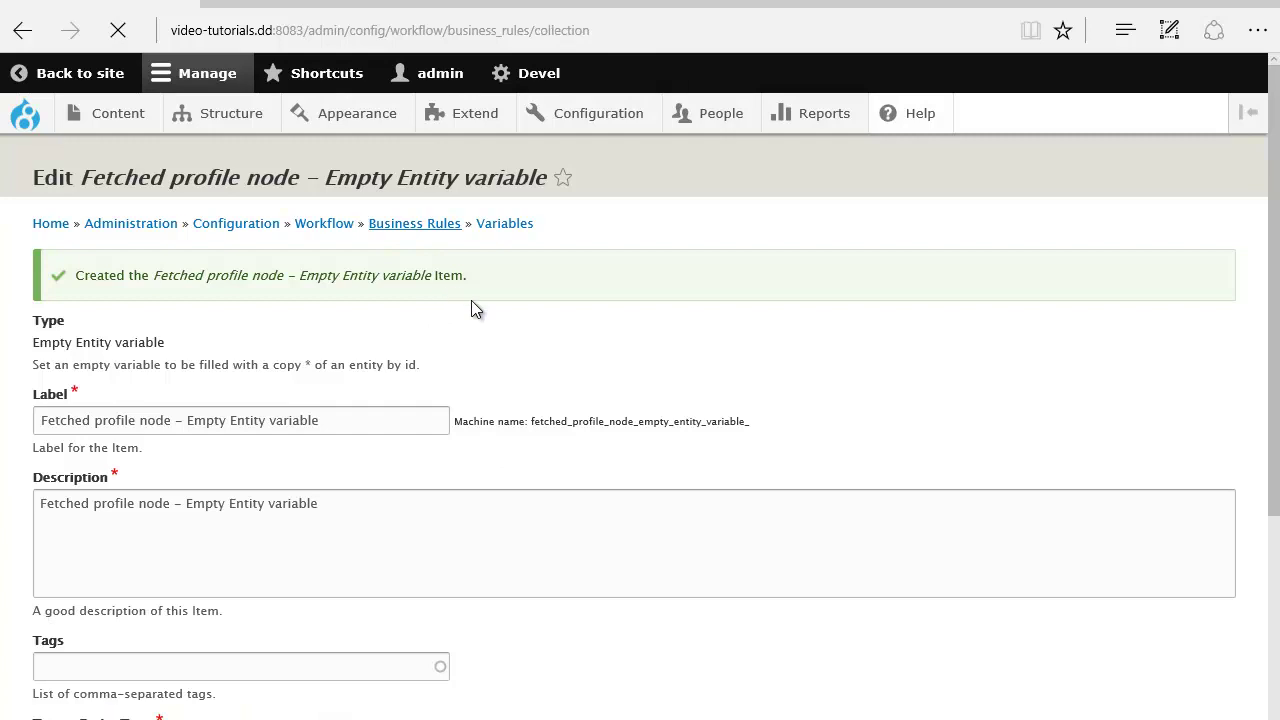
{"action": "left_click", "coordinate": [165, 236]}
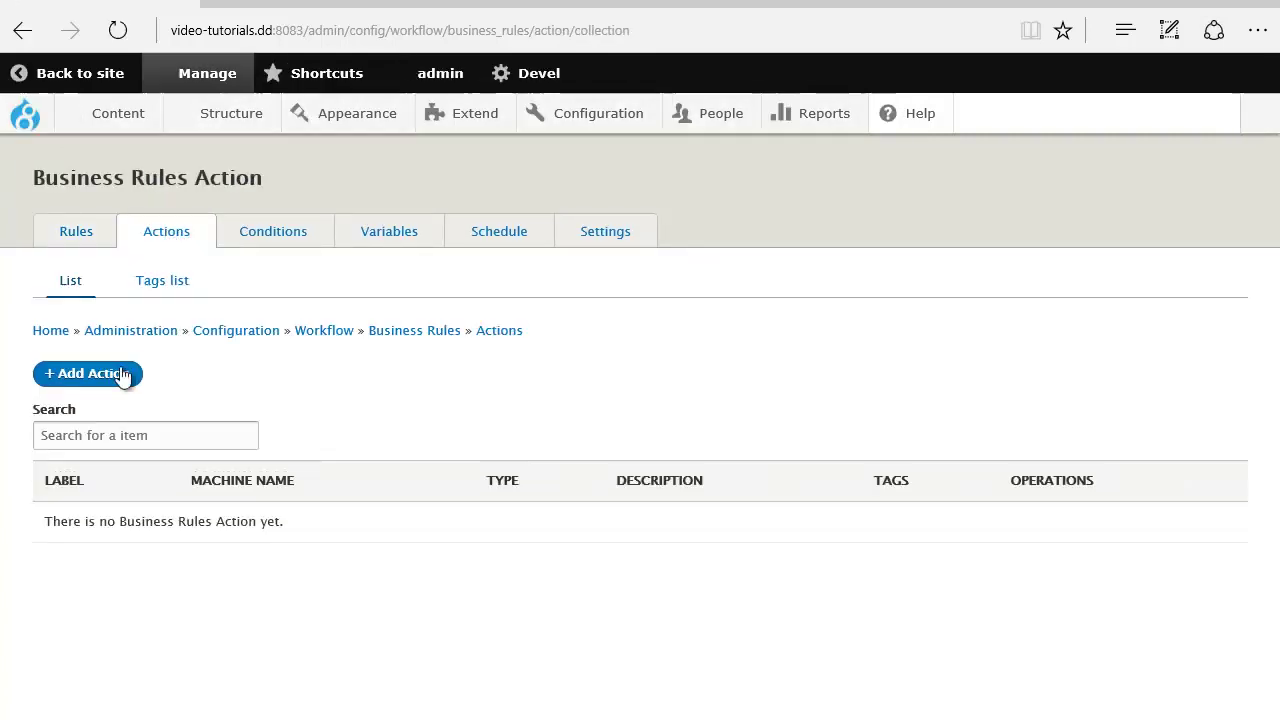
{"action": "left_click", "coordinate": [108, 373]}
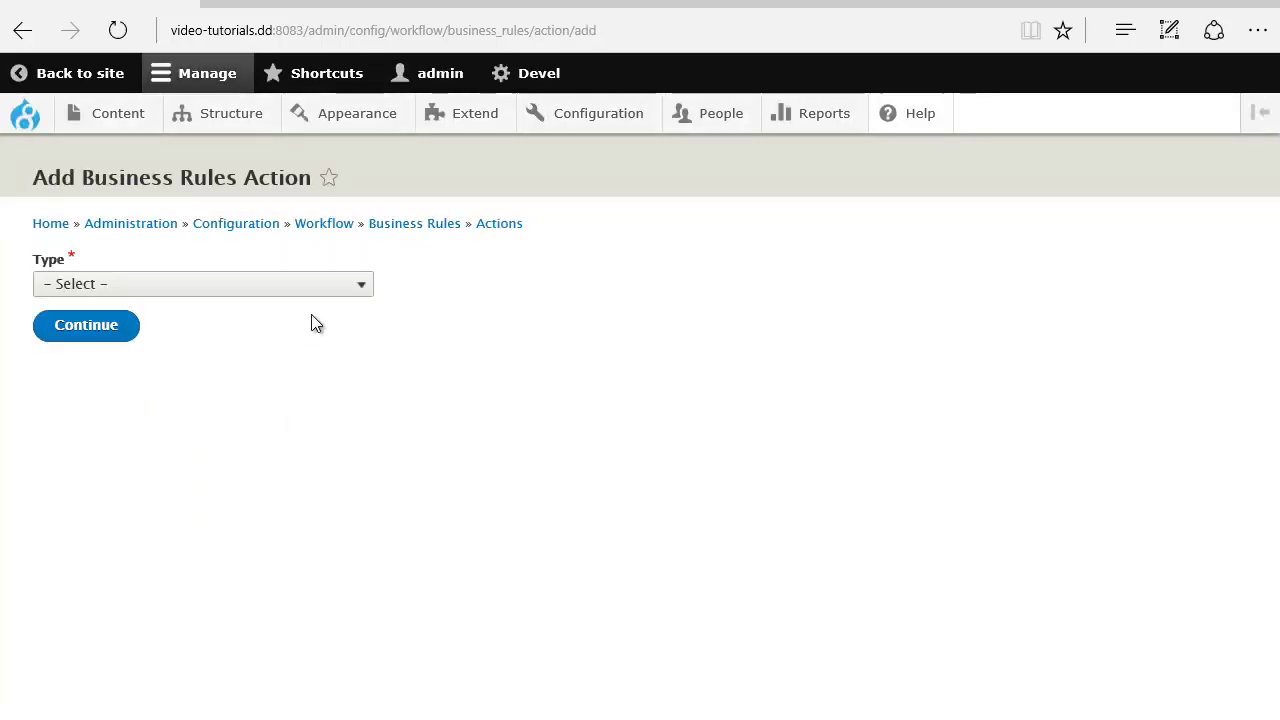
{"action": "left_click", "coordinate": [289, 288]}
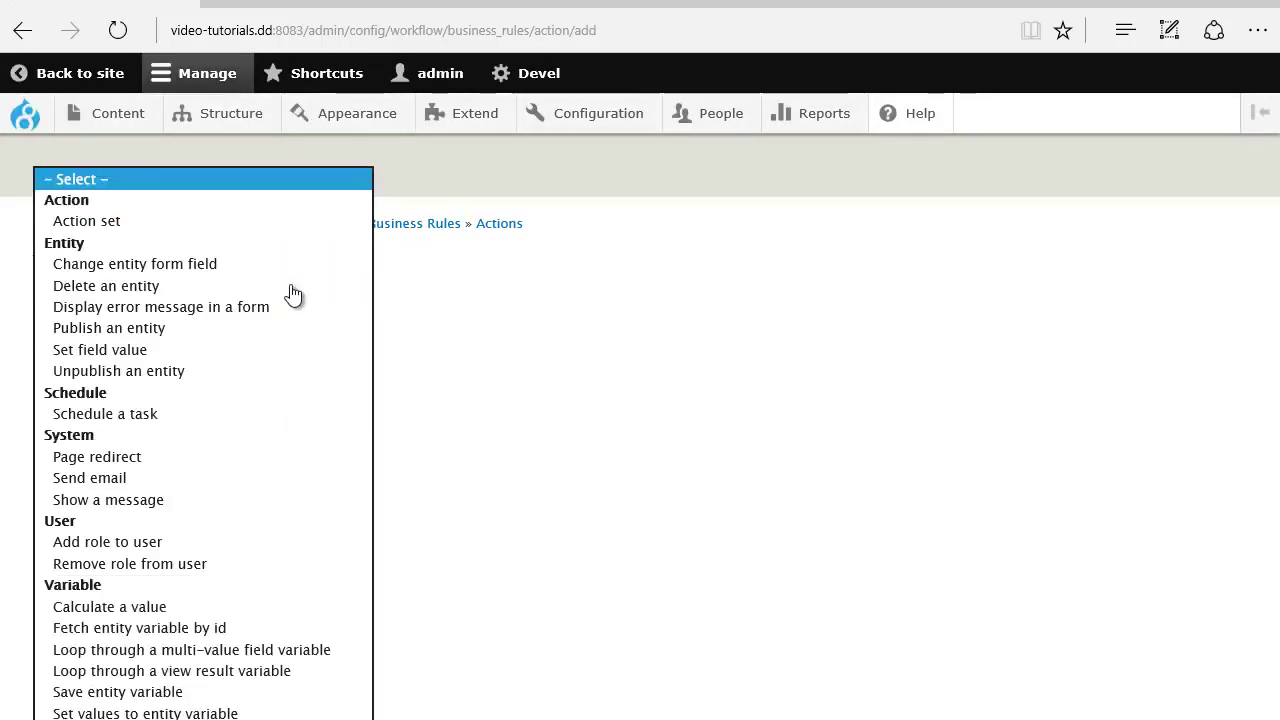
{"action": "left_click", "coordinate": [146, 630]}
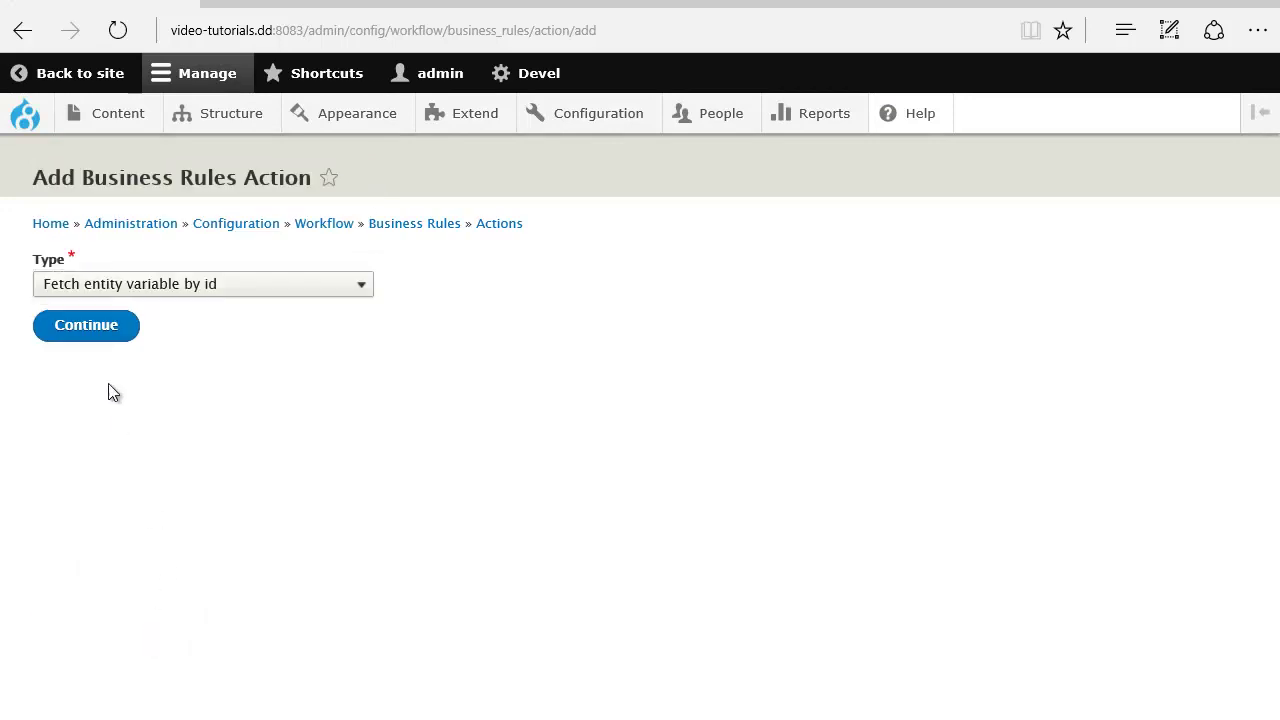
{"action": "left_click", "coordinate": [97, 336]}
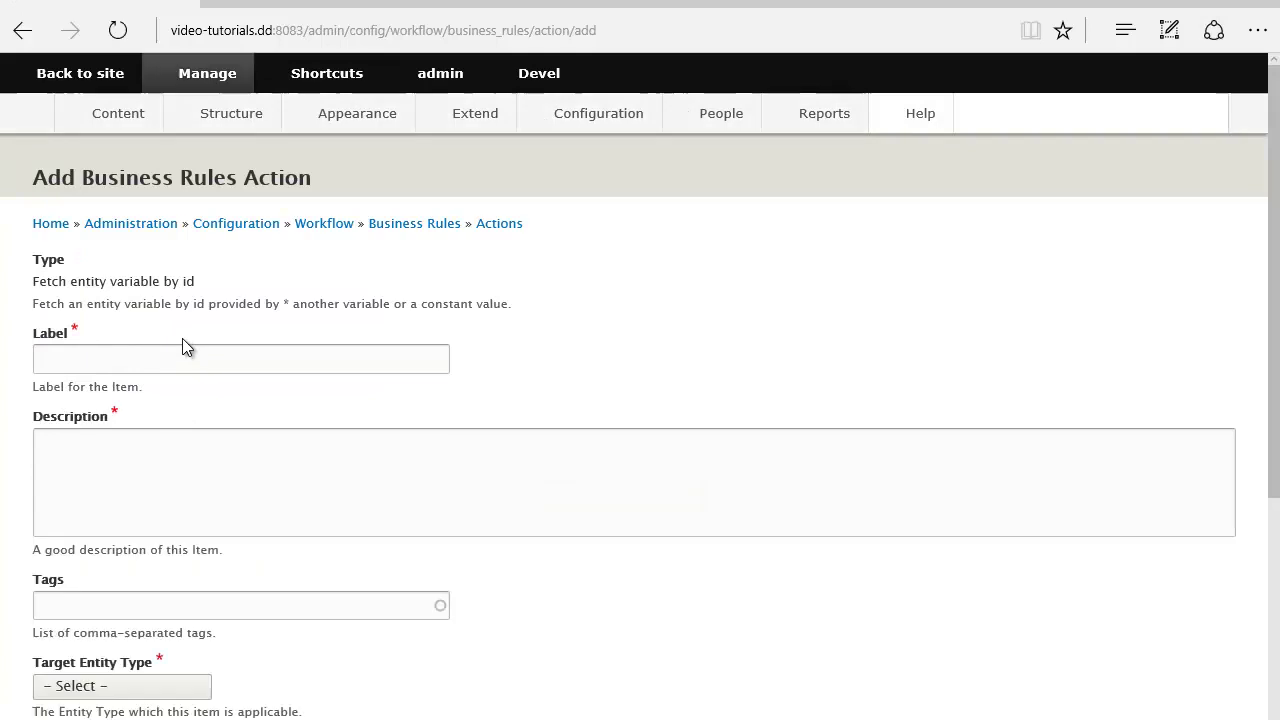
Step: Label the action "Fetched profile node - Fetch entity variable by id", reusing the type name copied from the form
{"action": "left_click_drag", "start_coordinate": [206, 286], "coordinate": [34, 281]}
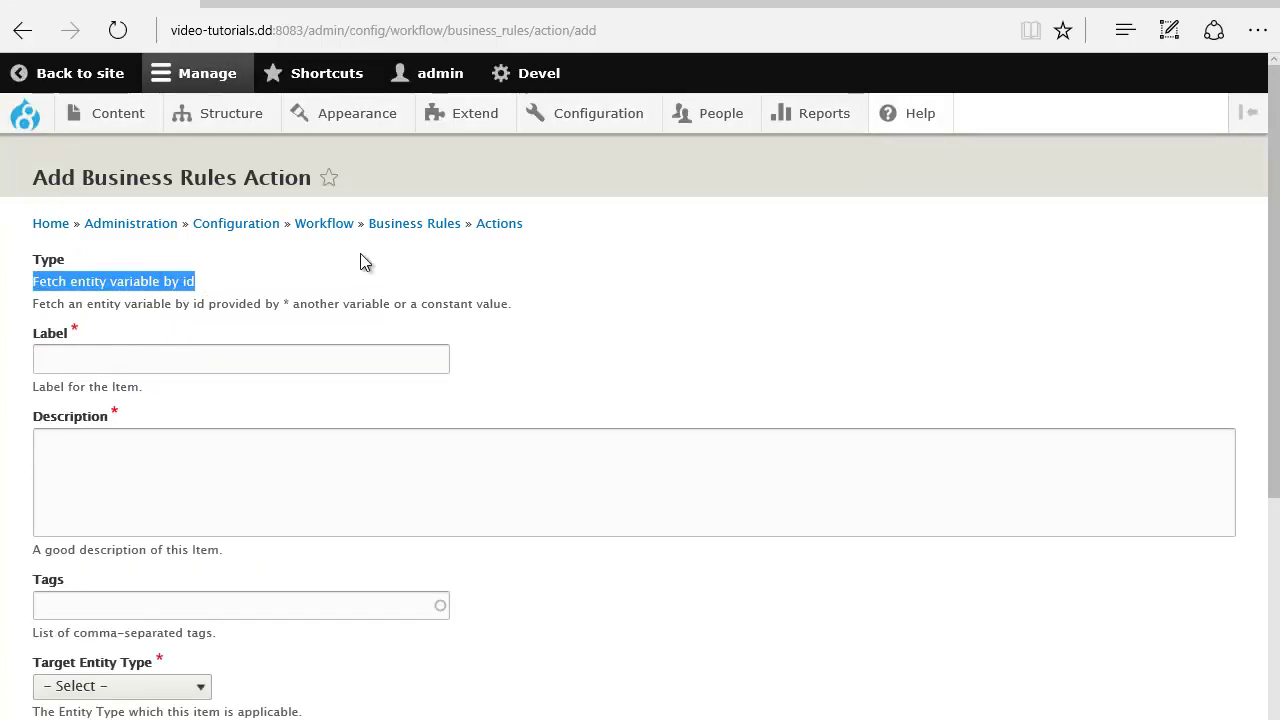
{"action": "left_click", "coordinate": [272, 354]}
{"action": "key", "text": "ctrl+v"}
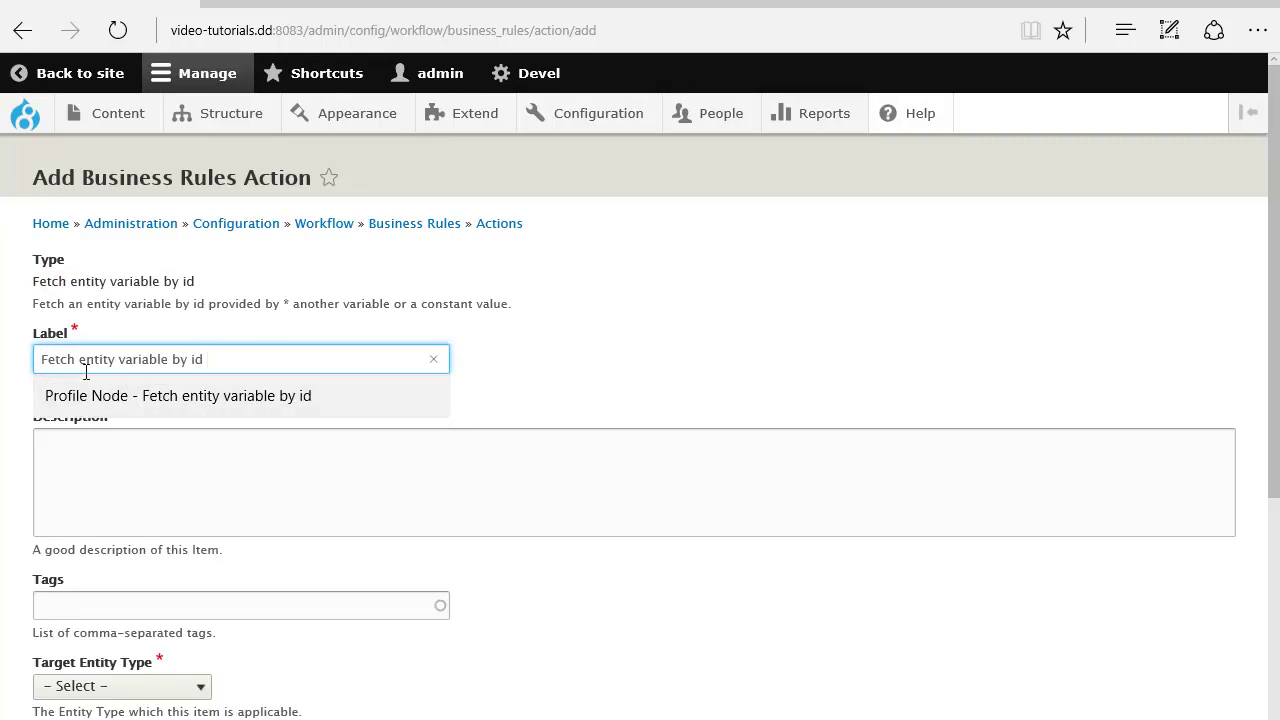
{"action": "left_click", "coordinate": [42, 359]}
{"action": "type", "text": "Fetched "}
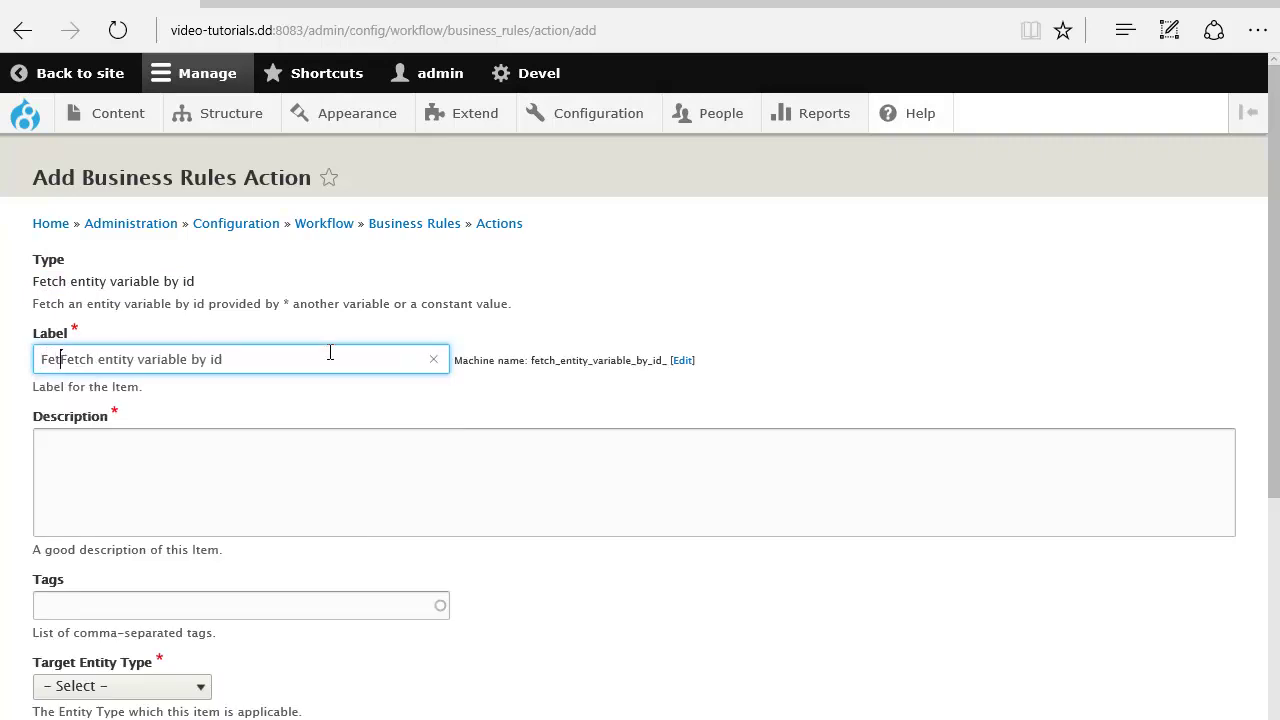
{"action": "type", "text": "profile "}
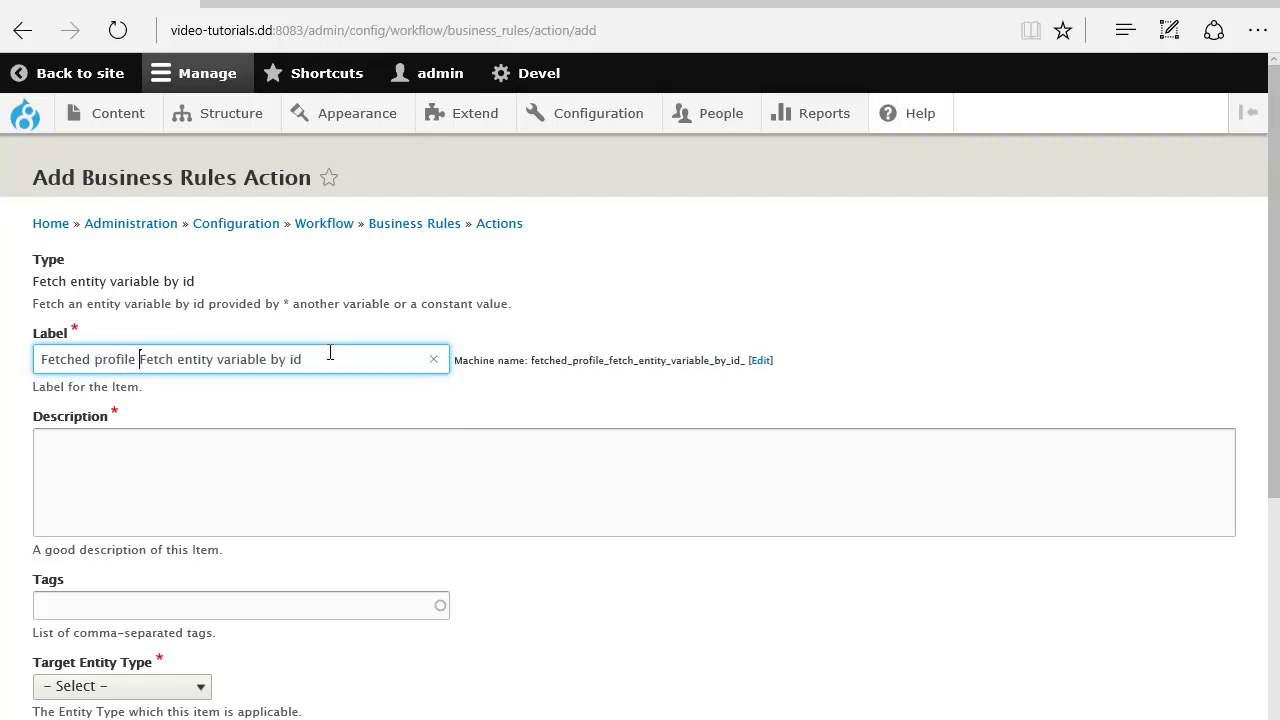
{"action": "type", "text": "node -"}
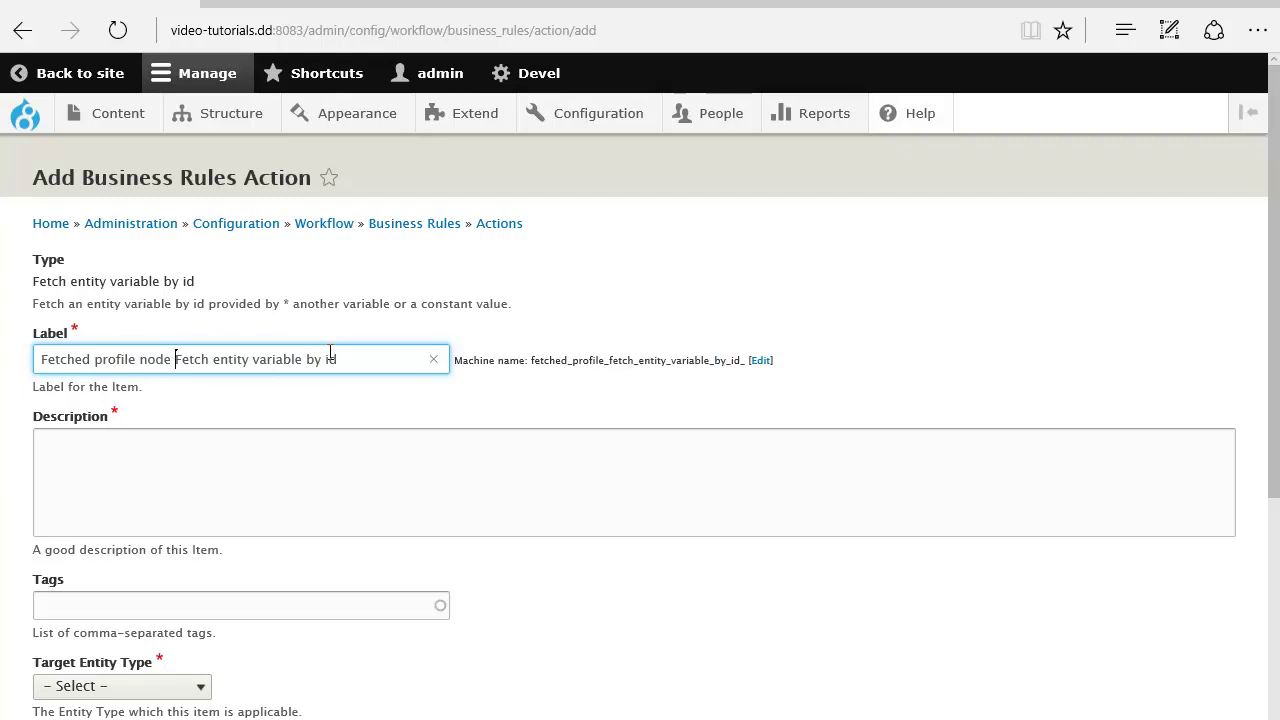
Step: Copy the fetch action's full label into its description
{"action": "key", "text": "ctrl+a"}
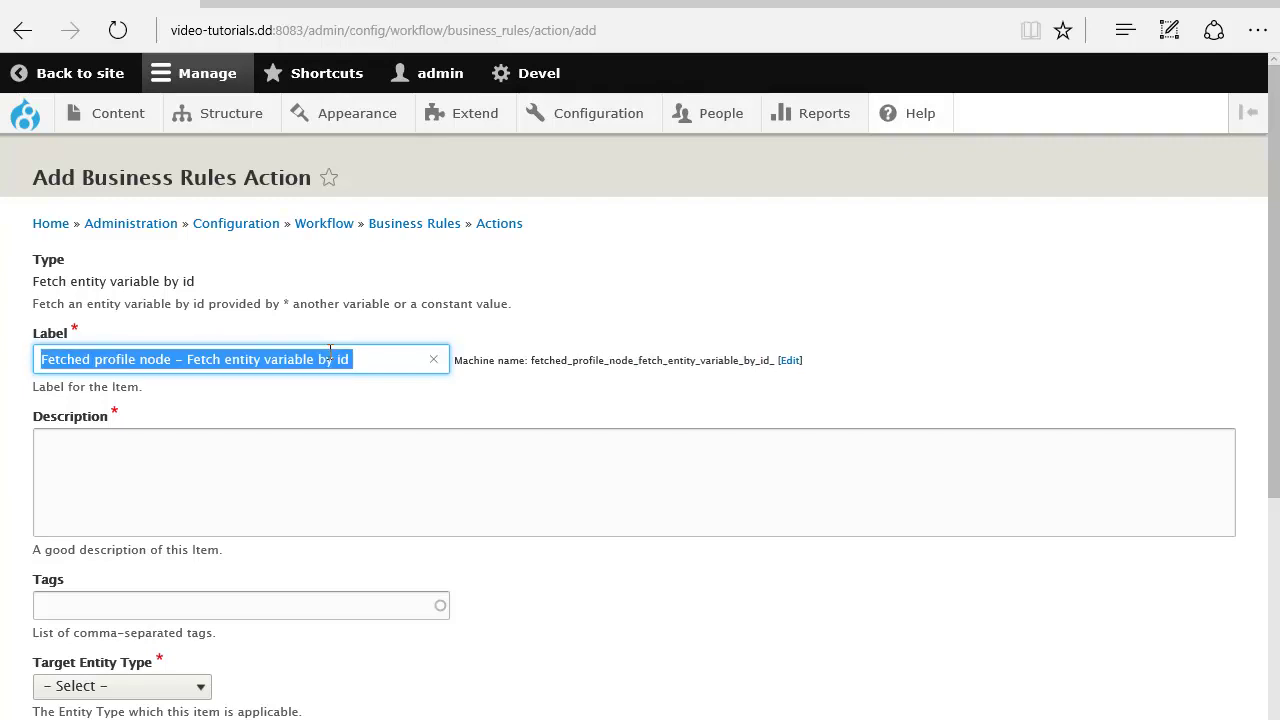
{"action": "key", "text": "ctrl+c"}
{"action": "left_click", "coordinate": [391, 531]}
{"action": "key", "text": "ctrl+v"}
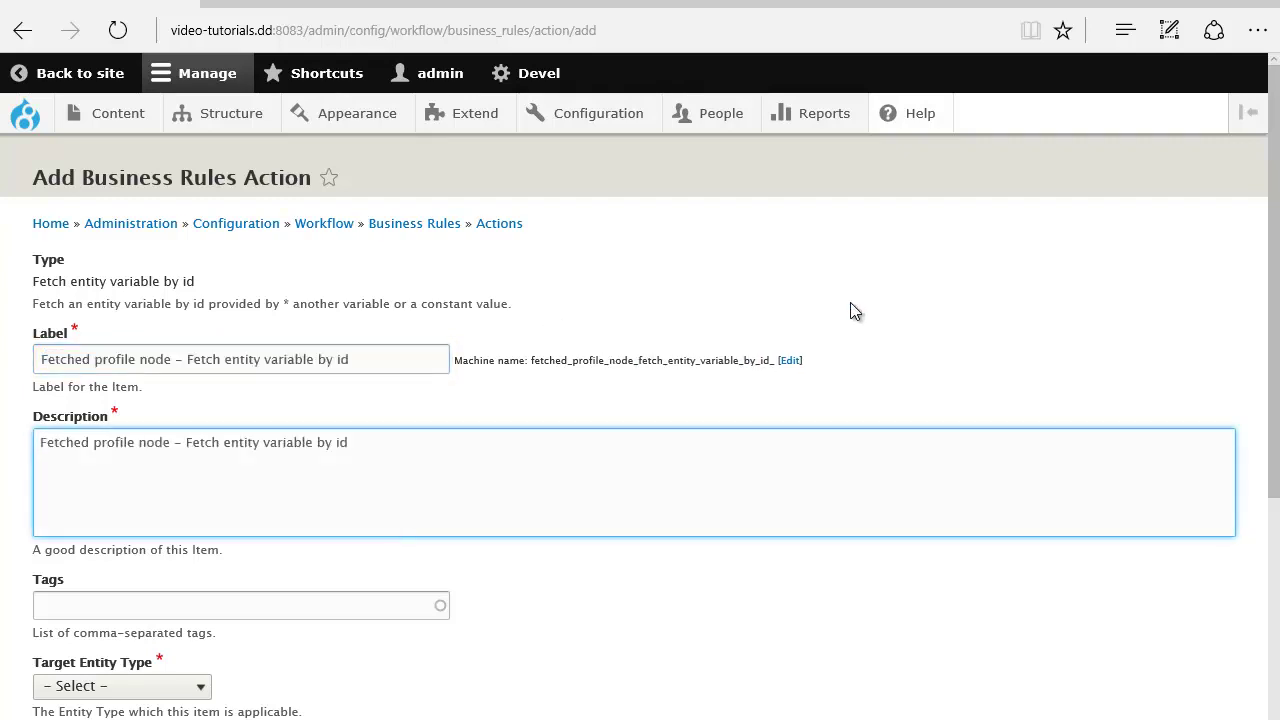
Step: Set the fetch action's target entity type to Content and its target bundle to profile
{"action": "scroll", "coordinate": [850, 310], "scroll_direction": "down", "scroll_amount": 2}
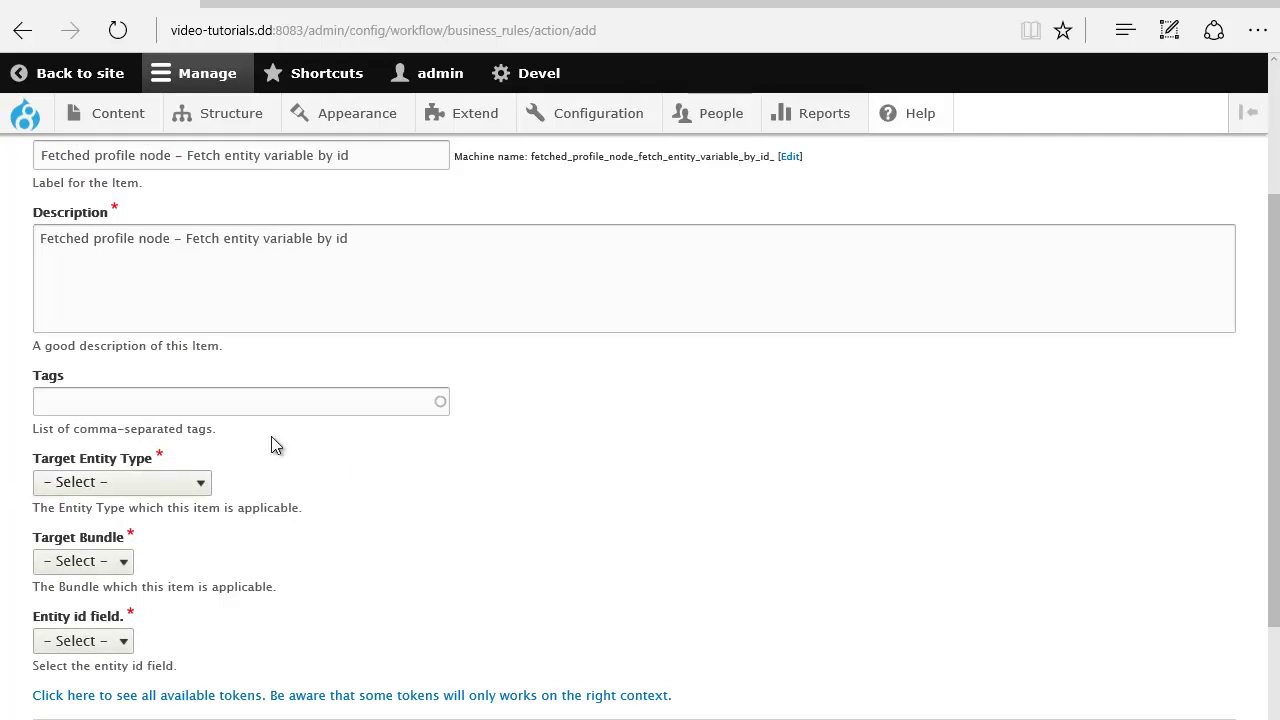
{"action": "left_click", "coordinate": [171, 482]}
{"action": "left_click", "coordinate": [74, 545]}
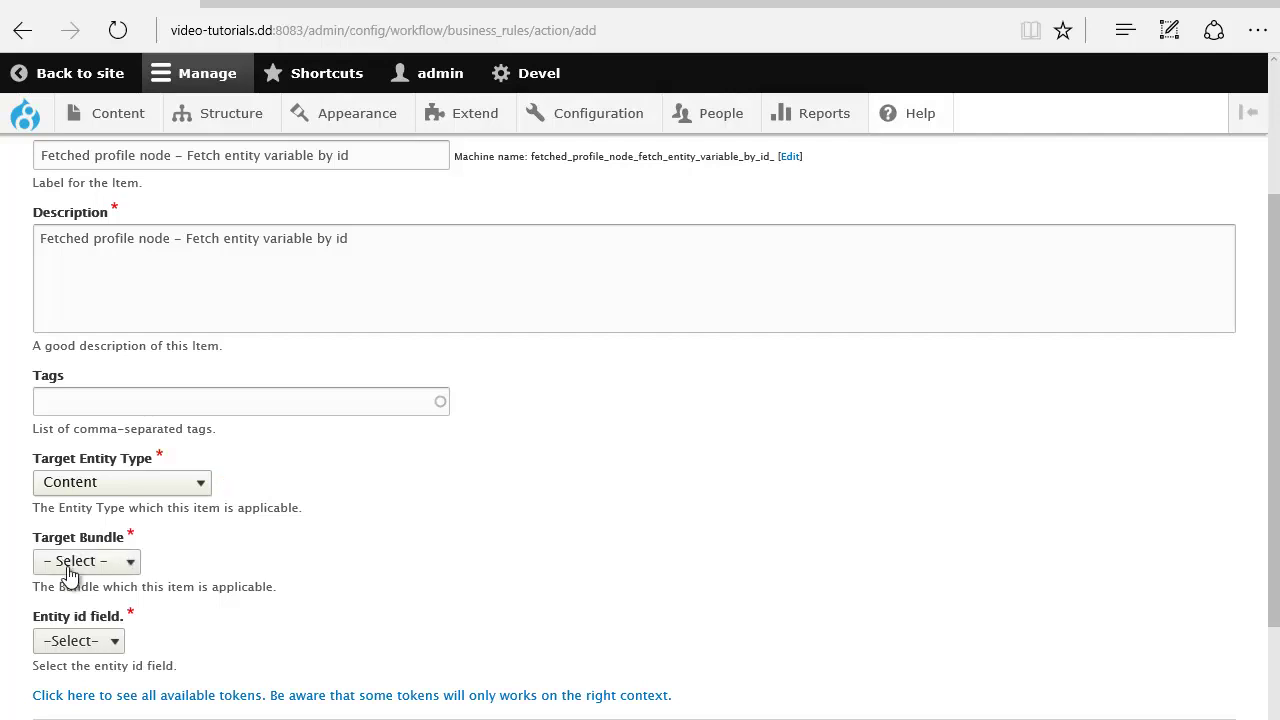
{"action": "left_click", "coordinate": [70, 565]}
{"action": "left_click", "coordinate": [76, 650]}
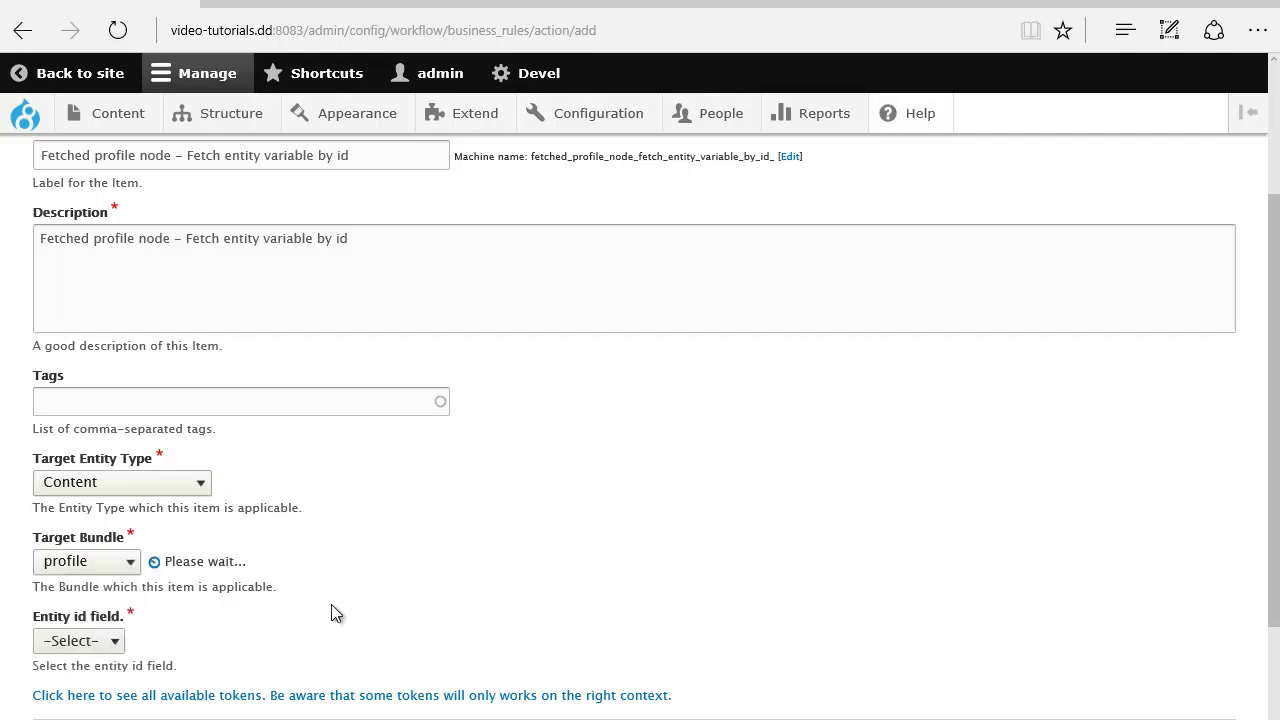
Step: Choose "integer: ID [nid]" as the entity id field and save the new action
{"action": "scroll", "coordinate": [260, 630], "scroll_direction": "down", "scroll_amount": 1}
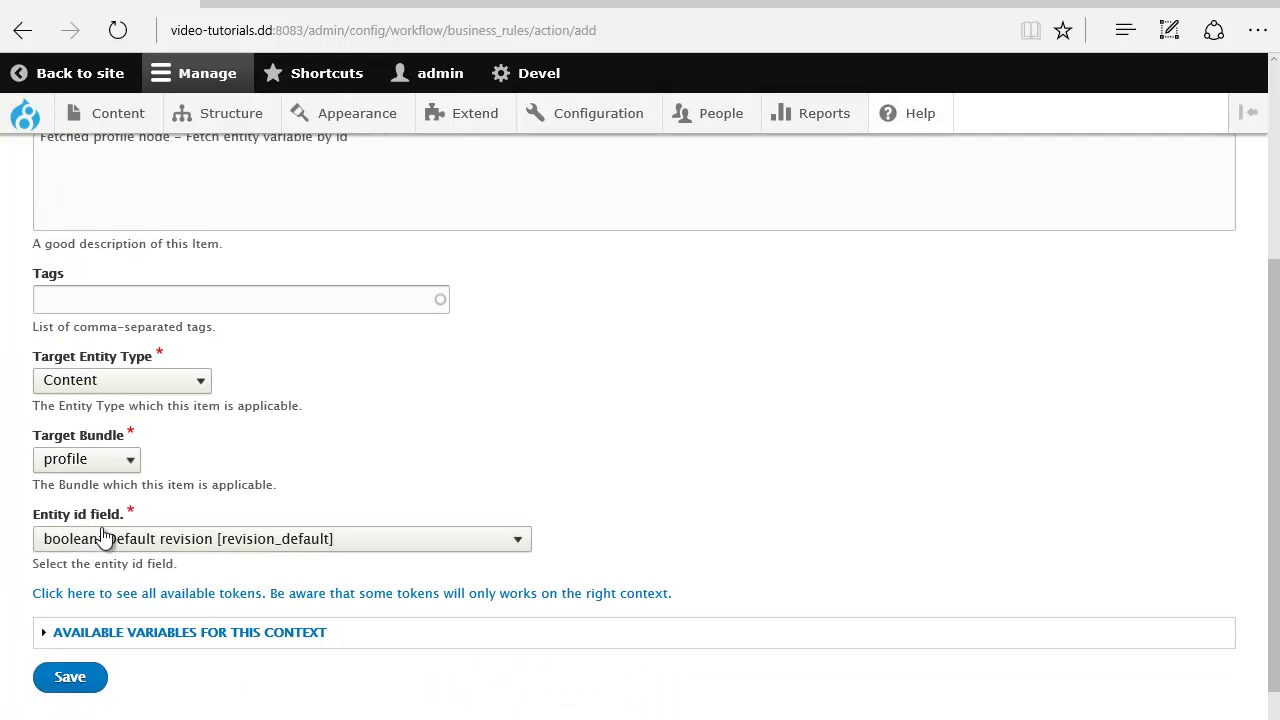
{"action": "left_click_drag", "start_coordinate": [134, 516], "coordinate": [36, 516]}
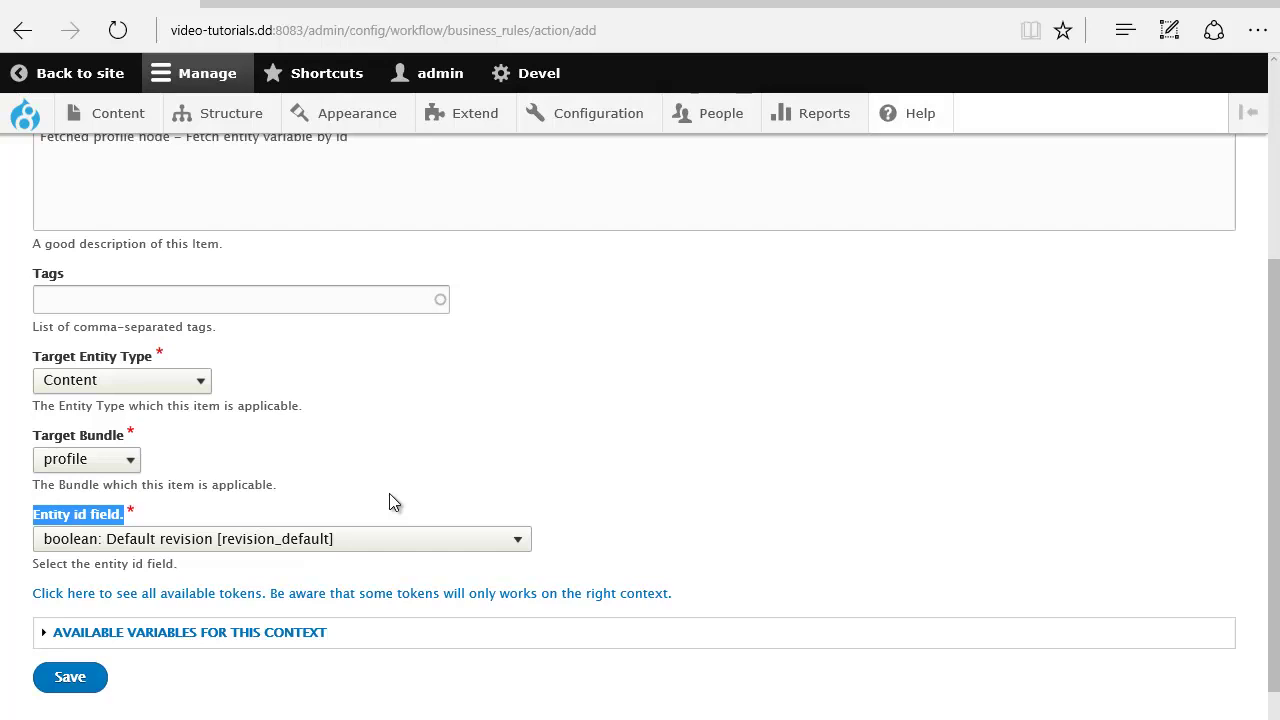
{"action": "left_click", "coordinate": [340, 539]}
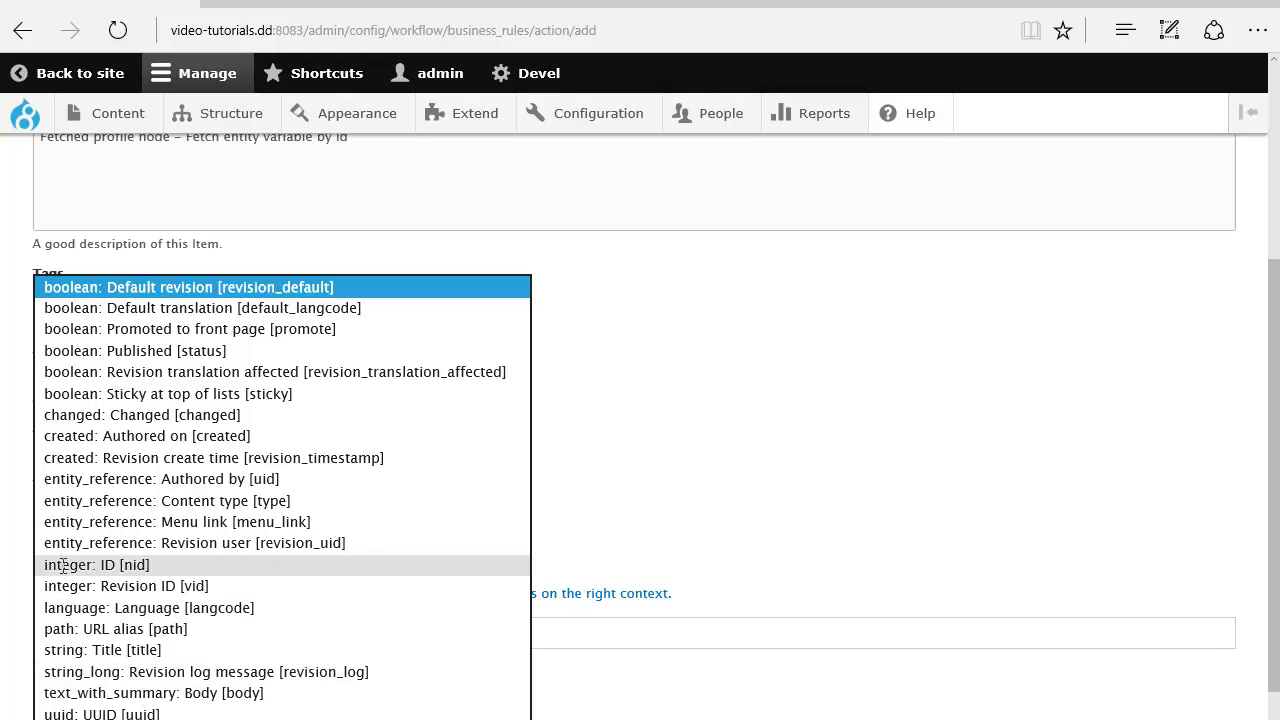
{"action": "left_click", "coordinate": [131, 565]}
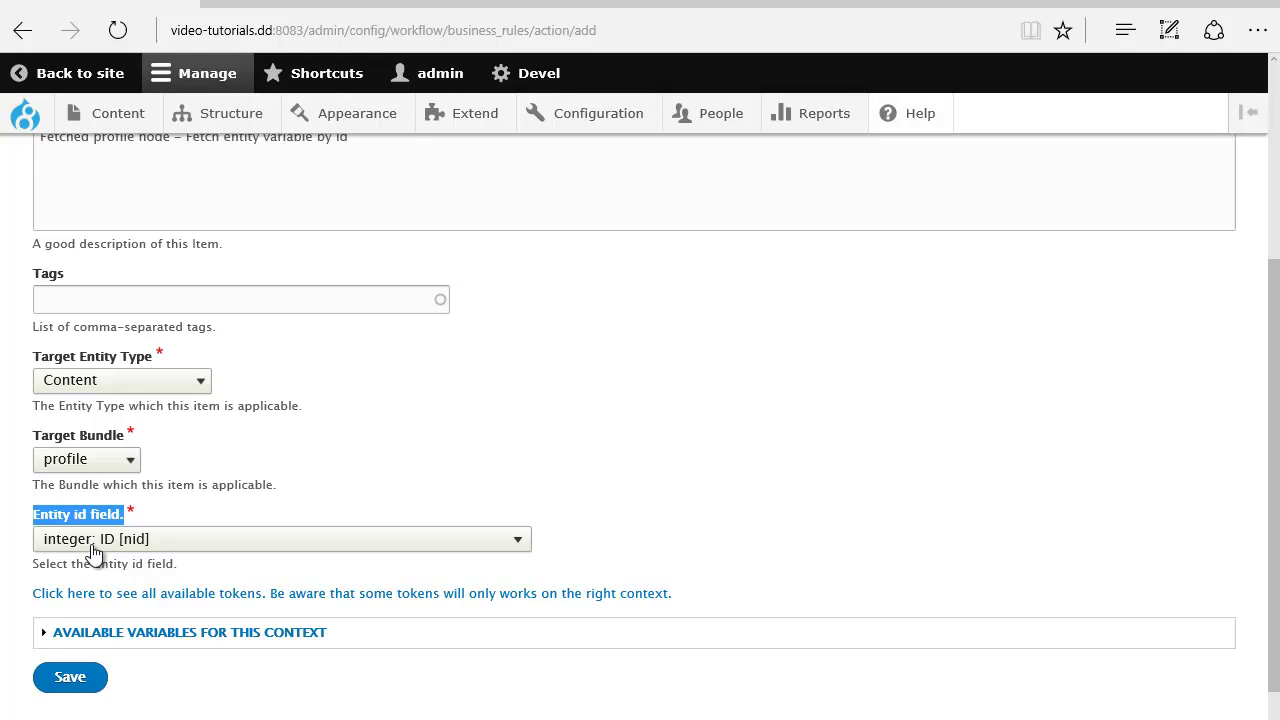
{"action": "left_click", "coordinate": [500, 431]}
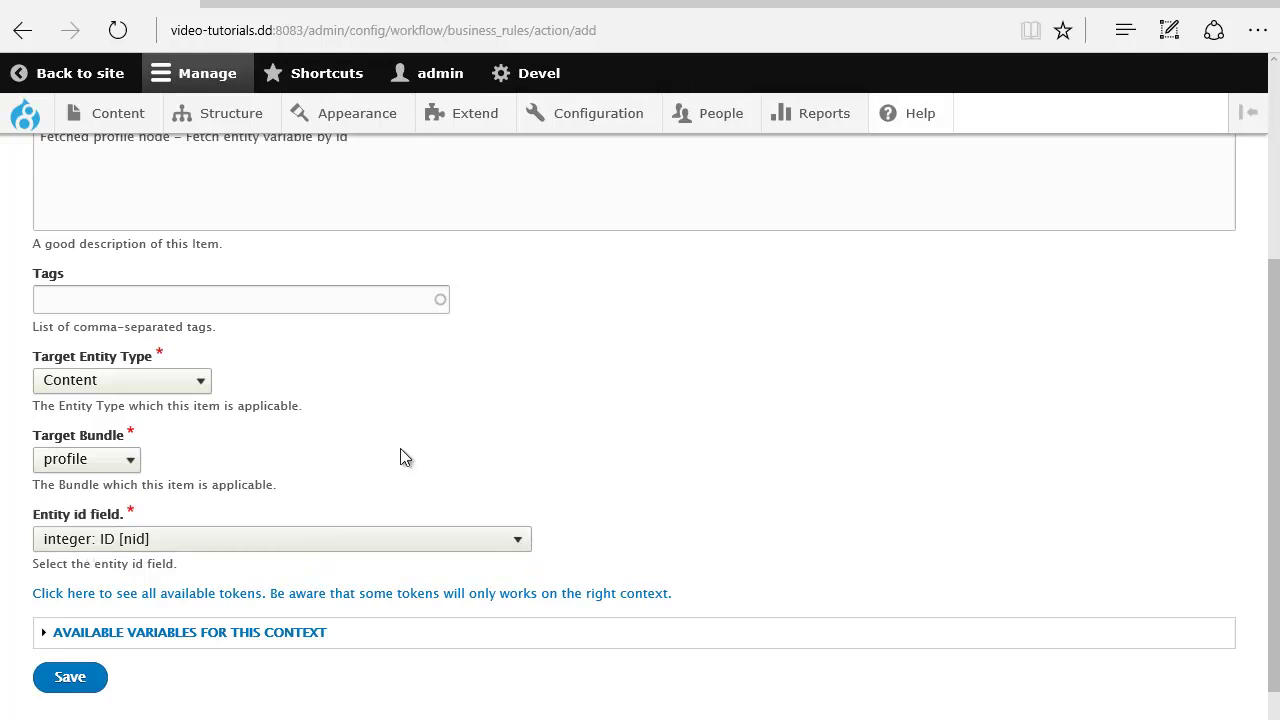
{"action": "left_click", "coordinate": [44, 681]}
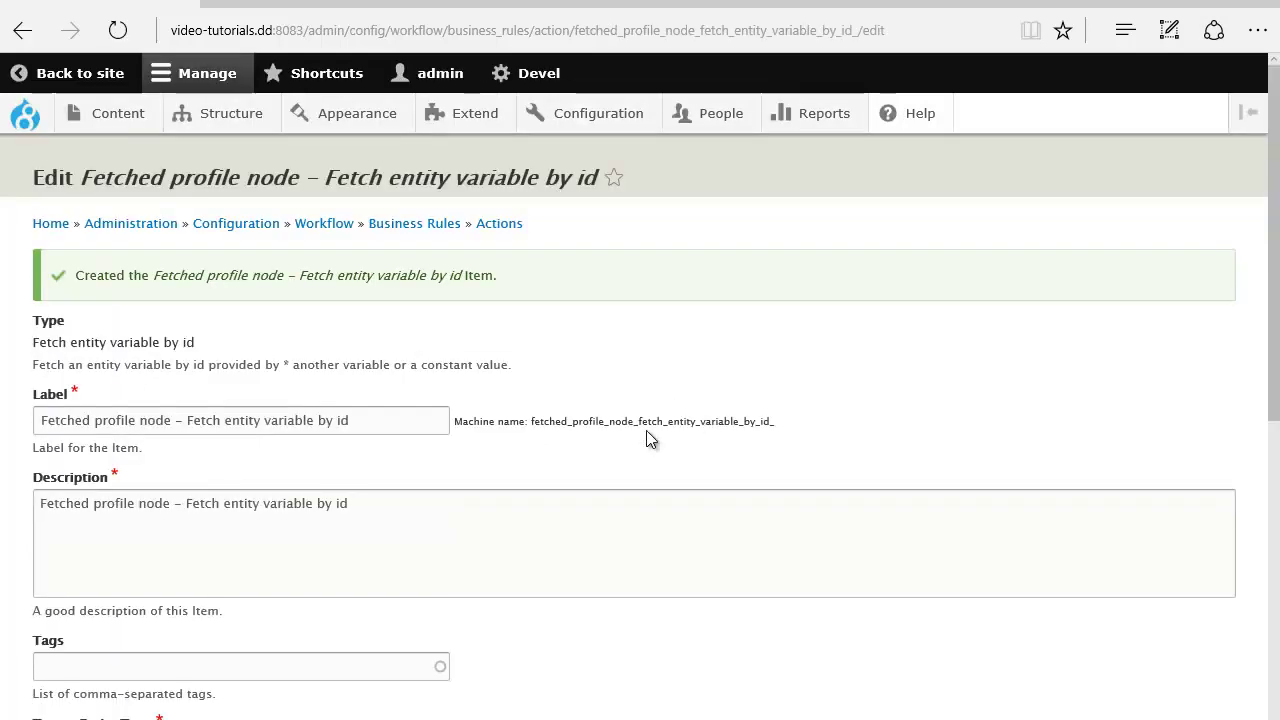
Step: Enter 4 as the entity ID value that fills the empty variable
{"action": "scroll", "coordinate": [646, 430], "scroll_direction": "down", "scroll_amount": 6}
{"action": "scroll", "coordinate": [654, 396], "scroll_direction": "down", "scroll_amount": 1}
{"action": "left_click_drag", "start_coordinate": [98, 469], "coordinate": [40, 455]}
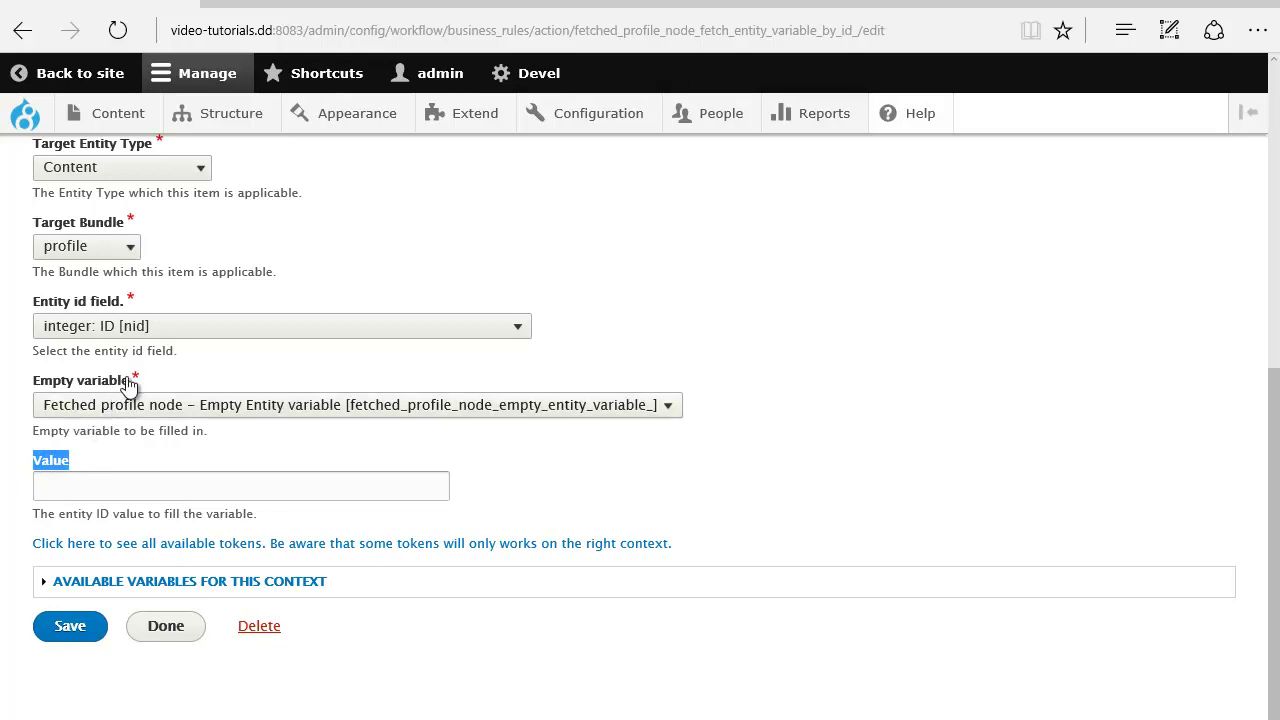
{"action": "left_click", "coordinate": [271, 442]}
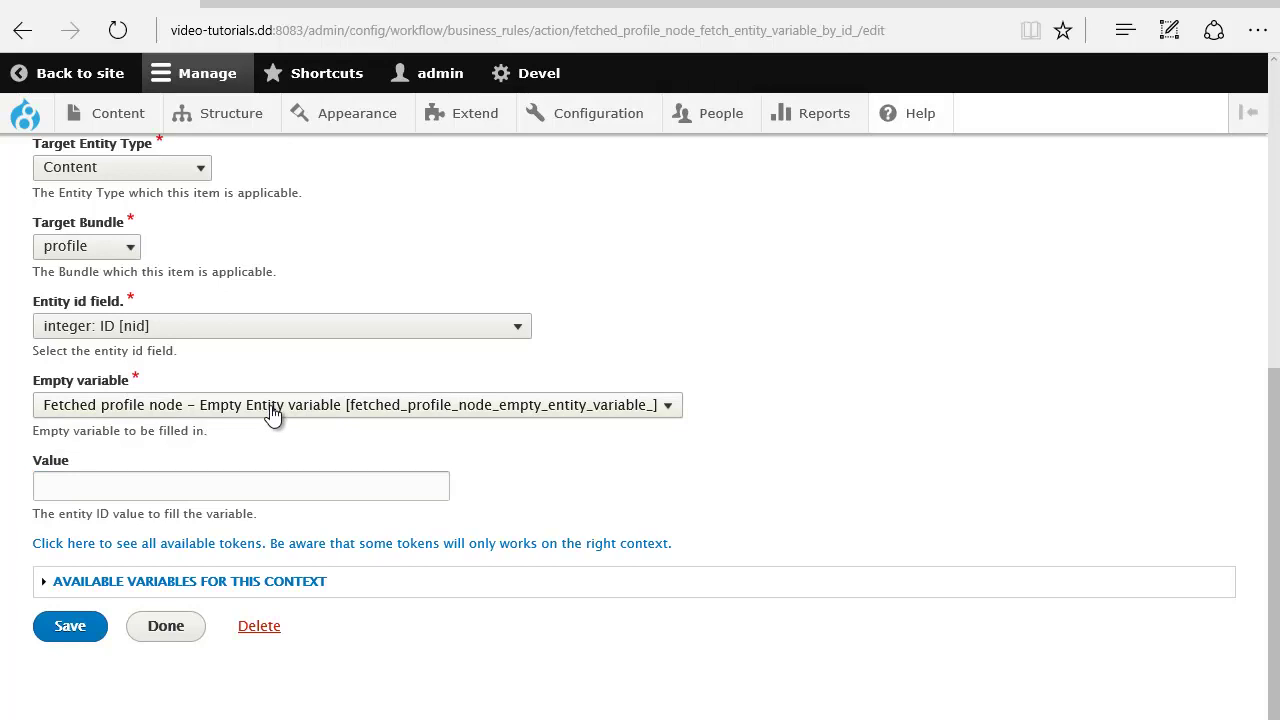
{"action": "left_click_drag", "start_coordinate": [72, 466], "coordinate": [34, 468]}
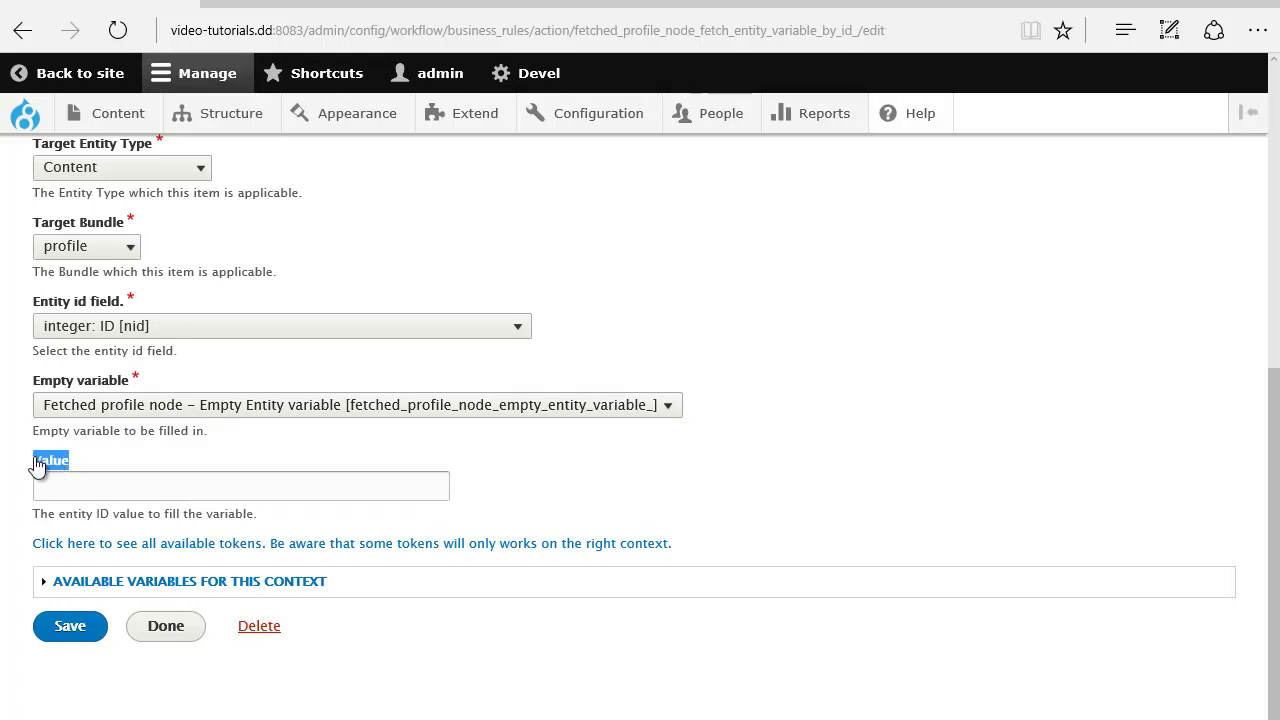
{"action": "left_click", "coordinate": [106, 482]}
{"action": "type", "text": "4"}
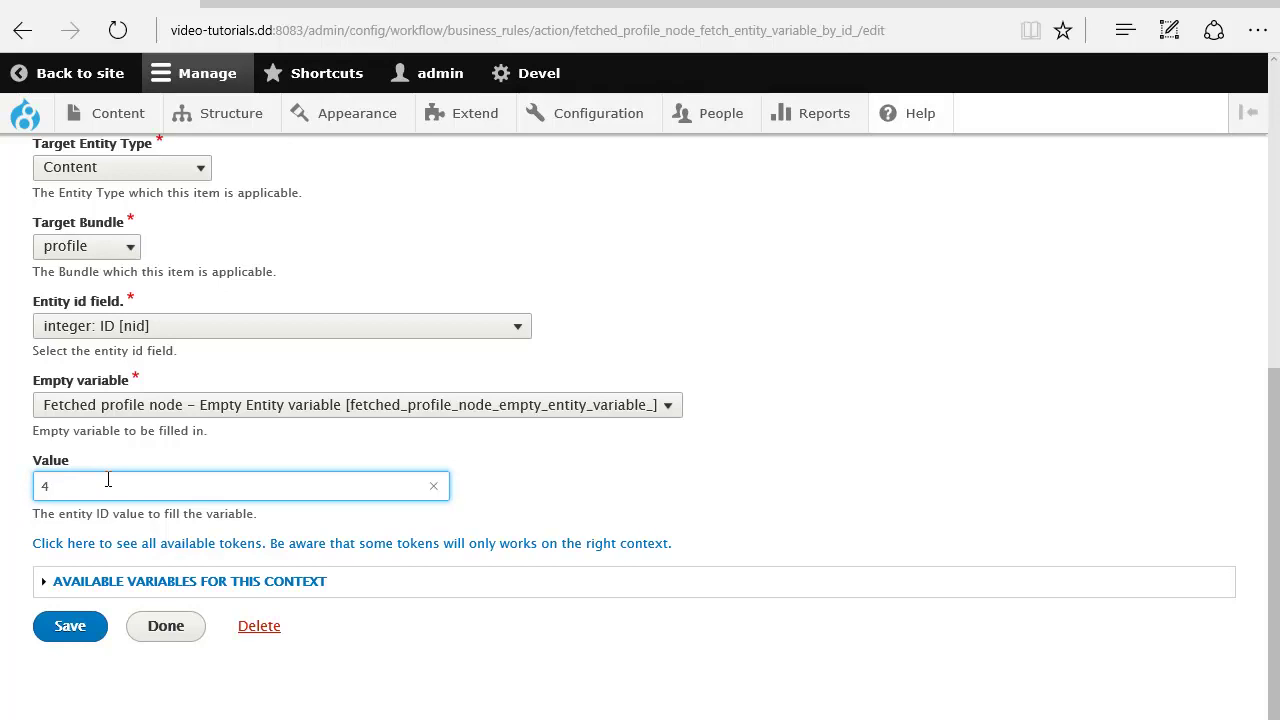
{"action": "left_click", "coordinate": [600, 483]}
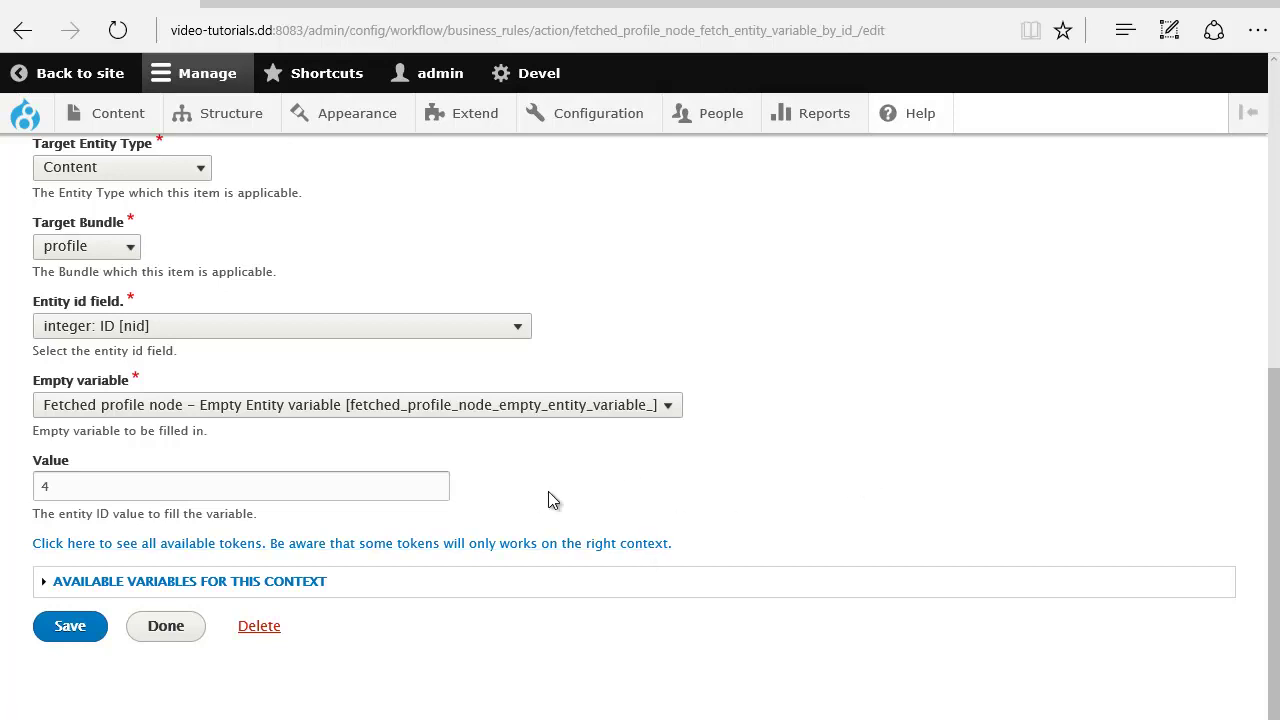
Step: Look at the variables available for this context, collapse the list again and save the fetch action
{"action": "left_click", "coordinate": [240, 585]}
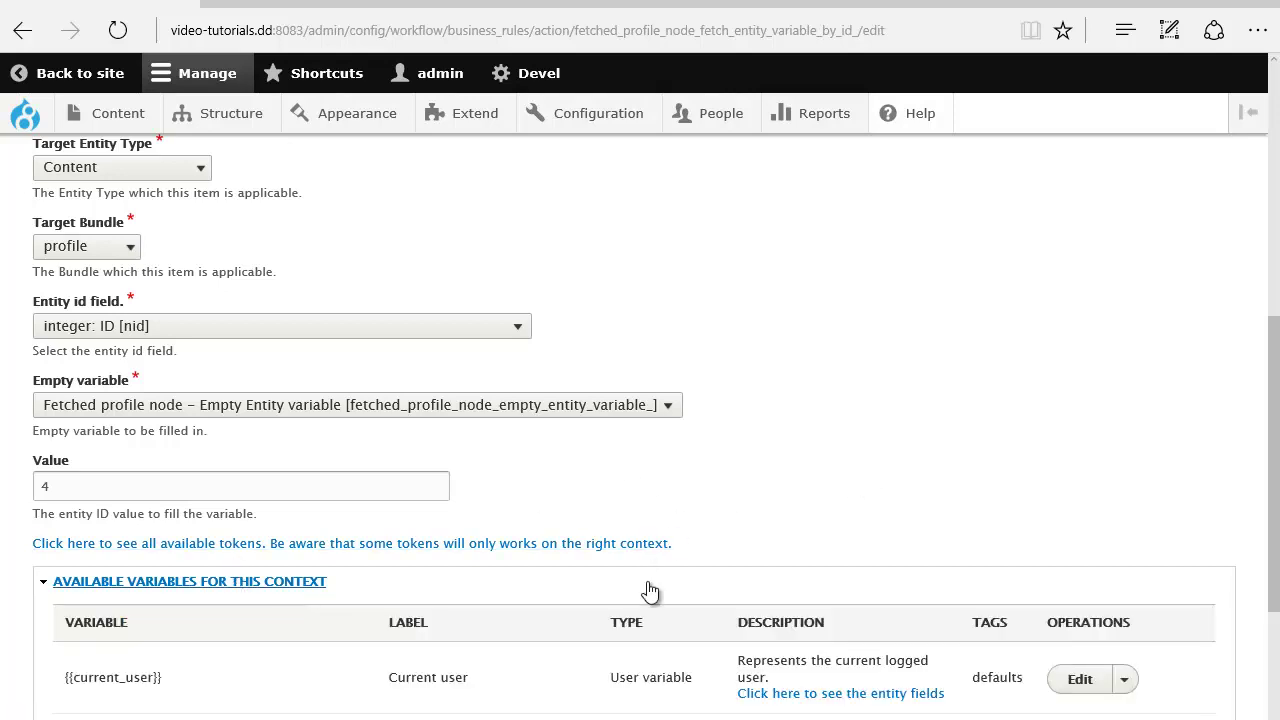
{"action": "left_click", "coordinate": [329, 594]}
{"action": "left_click_drag", "start_coordinate": [80, 455], "coordinate": [32, 463]}
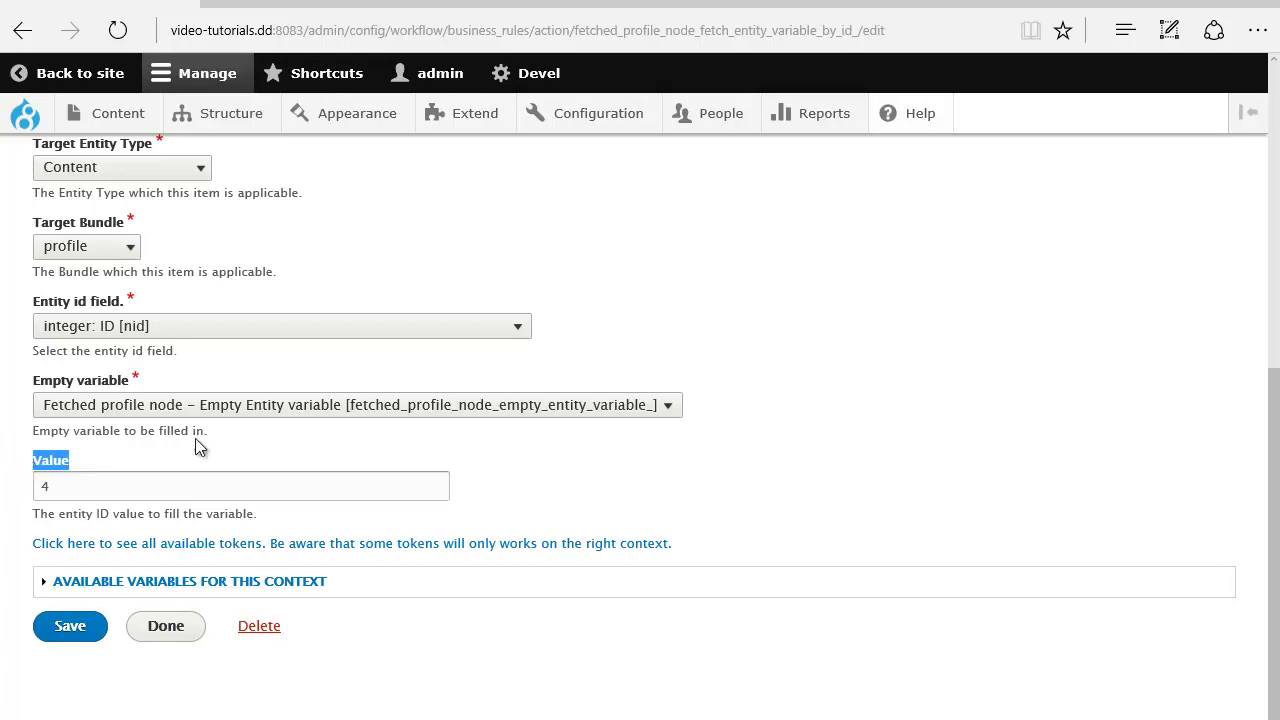
{"action": "left_click", "coordinate": [632, 484]}
{"action": "left_click", "coordinate": [73, 636]}
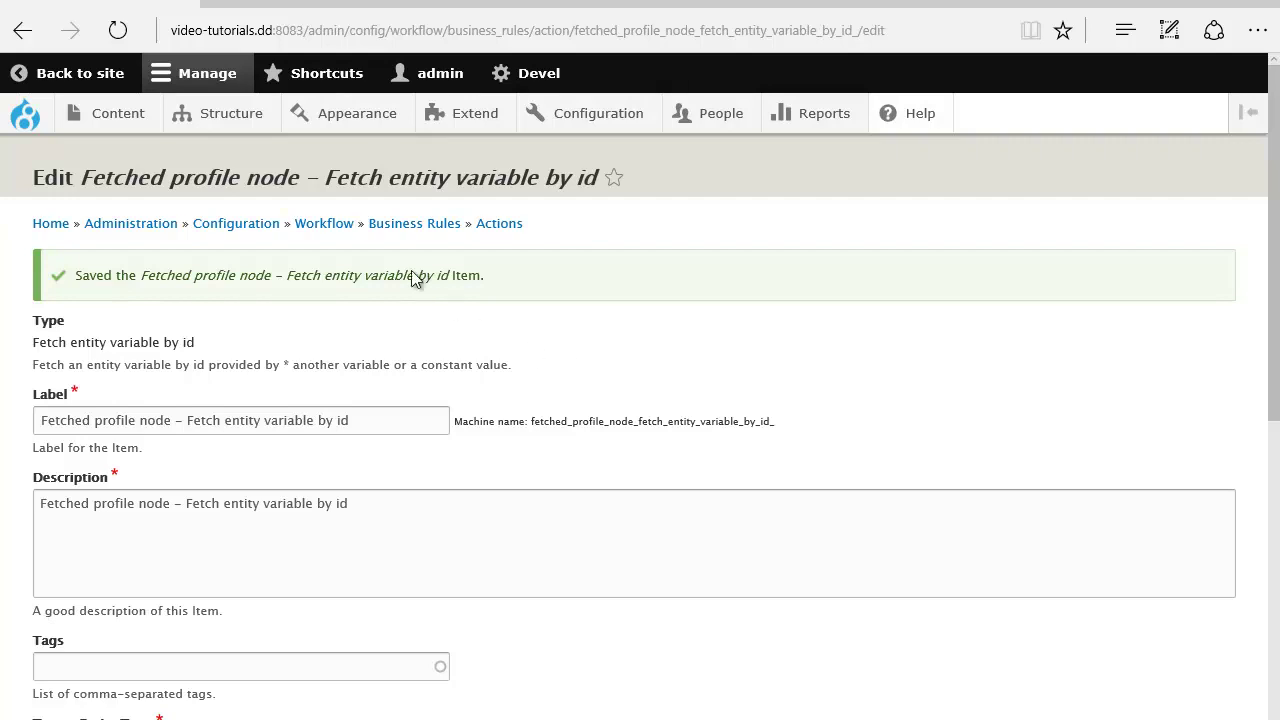
Step: Return to the Business Rules actions list and start a new action of the type "Set values to entity variable"
{"action": "left_click", "coordinate": [405, 224]}
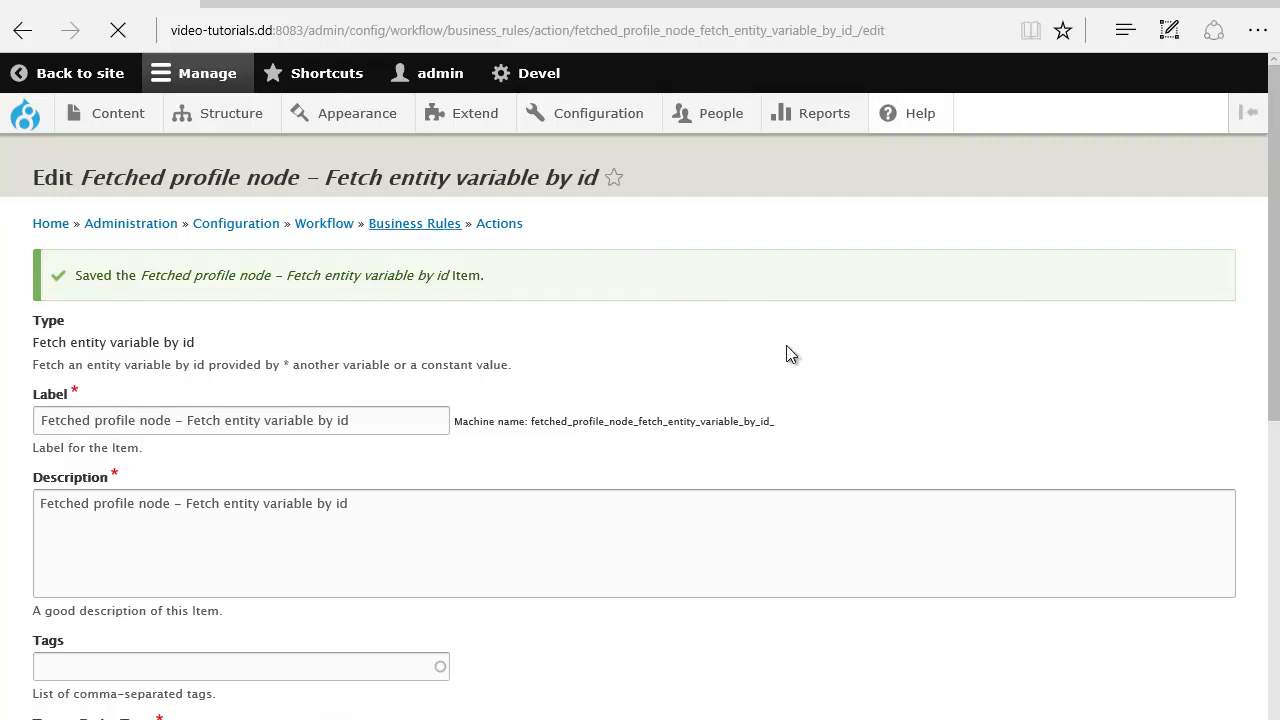
{"action": "left_click", "coordinate": [150, 238]}
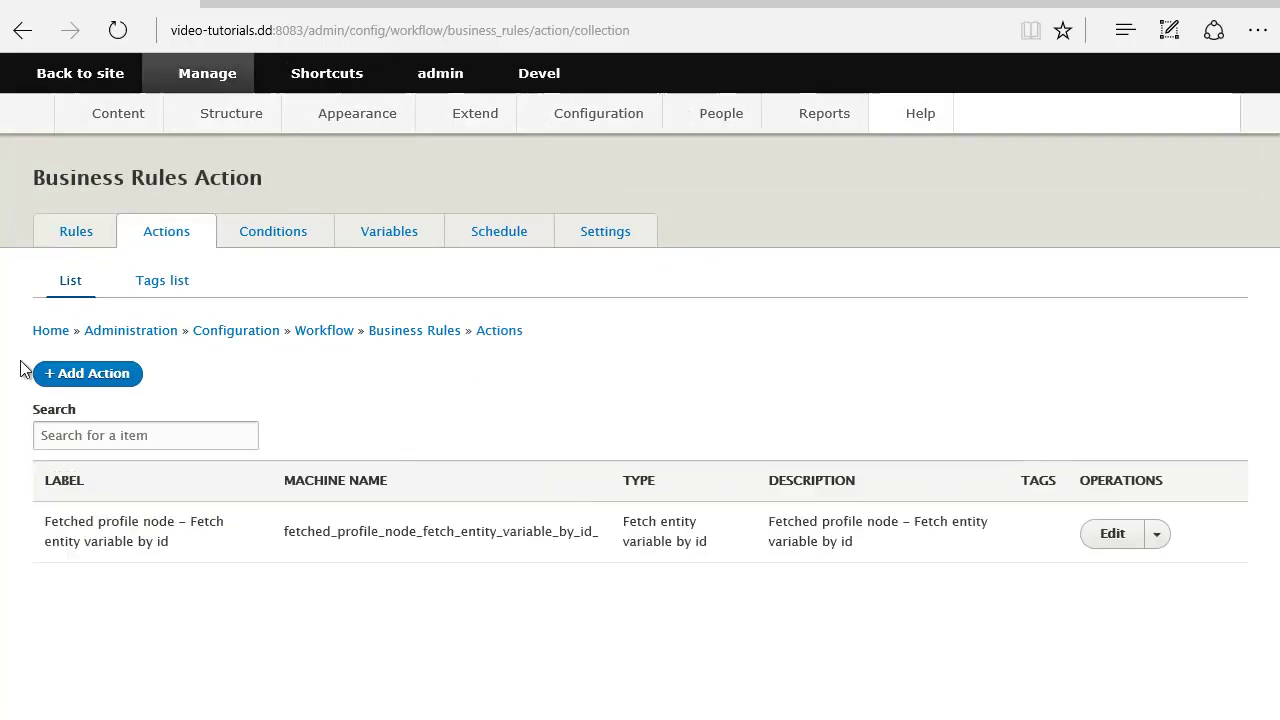
{"action": "left_click", "coordinate": [71, 373]}
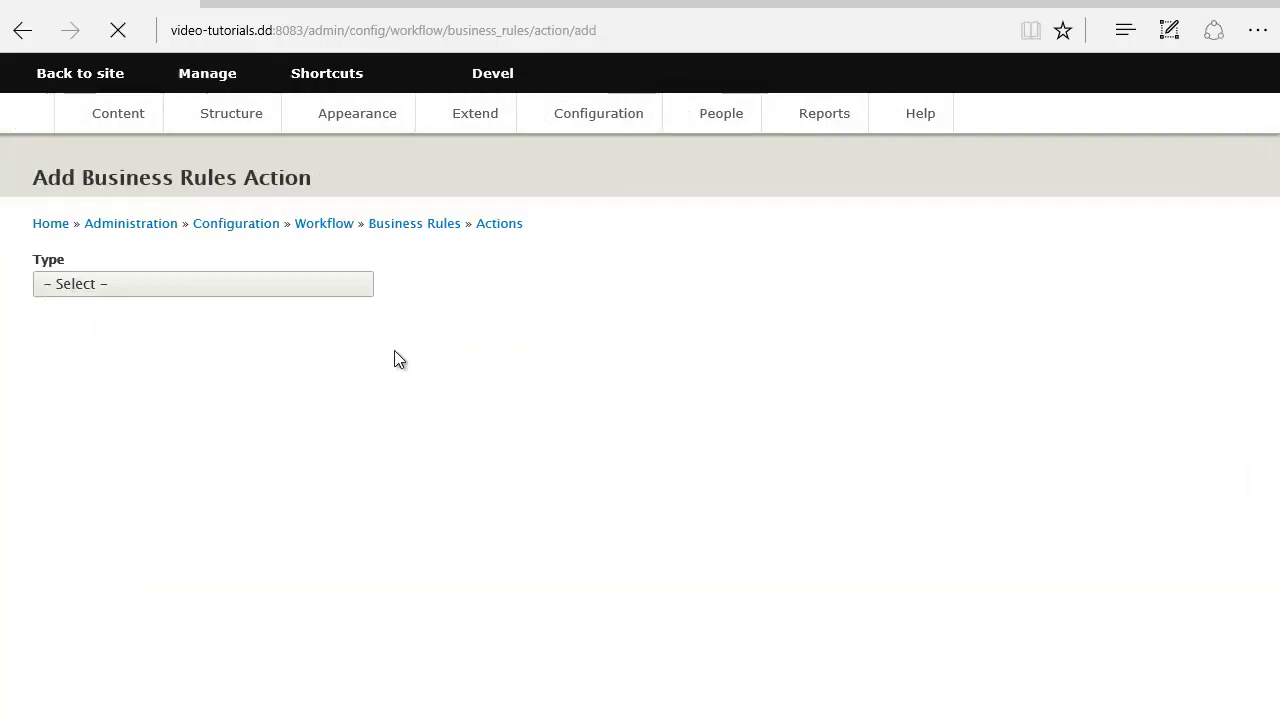
{"action": "left_click", "coordinate": [277, 289]}
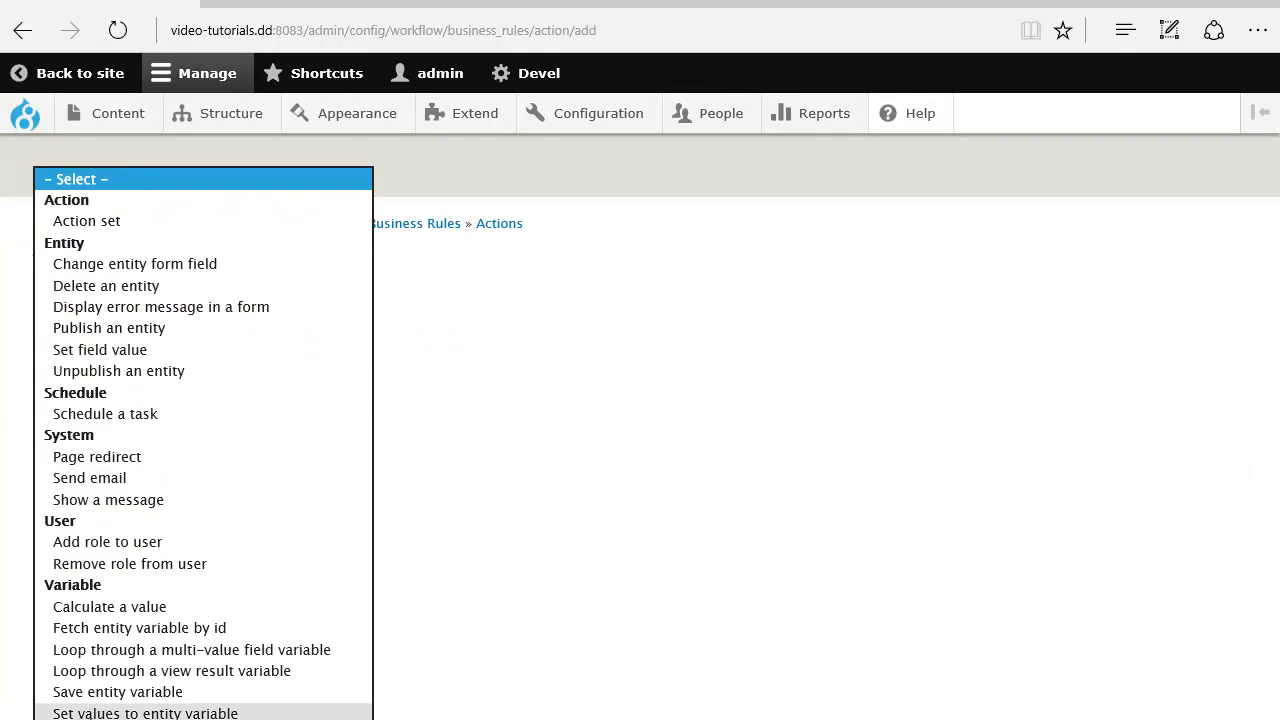
{"action": "left_click", "coordinate": [150, 714]}
{"action": "left_click", "coordinate": [115, 336]}
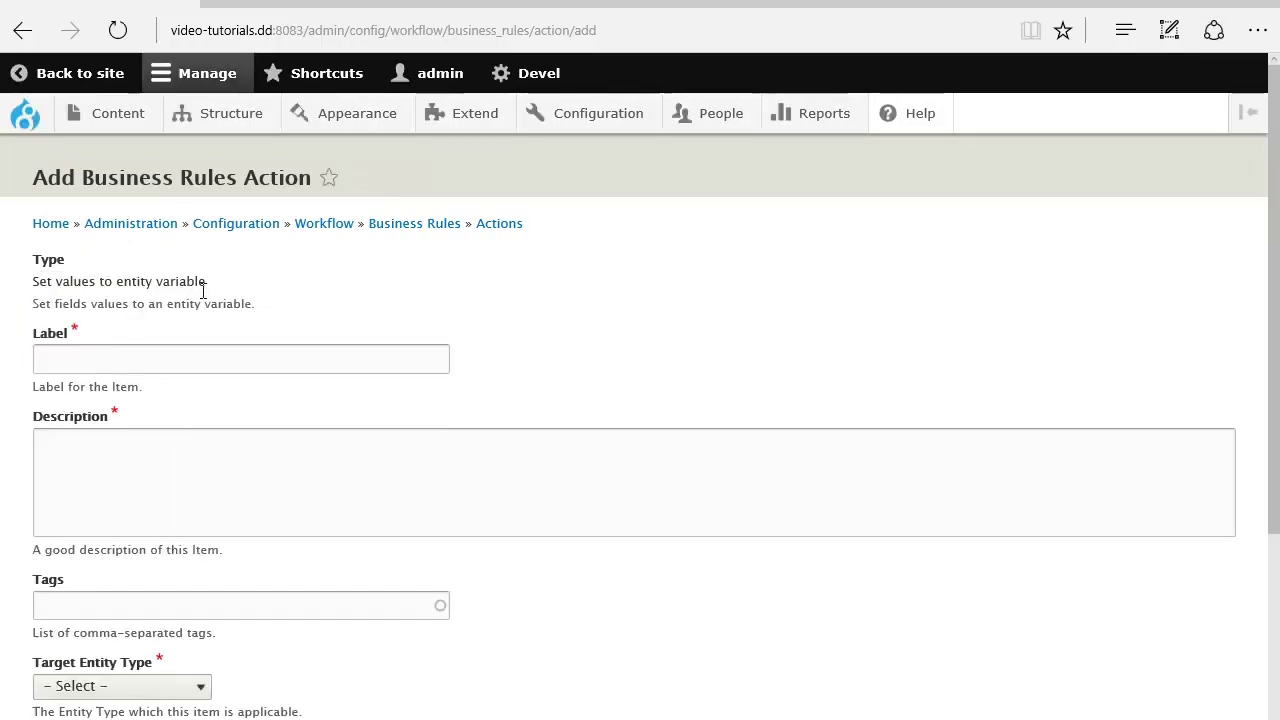
Step: Label the action "Fetched profilenode - Set values to entity variable", reusing the type name copied from the form
{"action": "left_click_drag", "start_coordinate": [193, 279], "coordinate": [27, 285]}
{"action": "key", "text": "ctrl+c"}
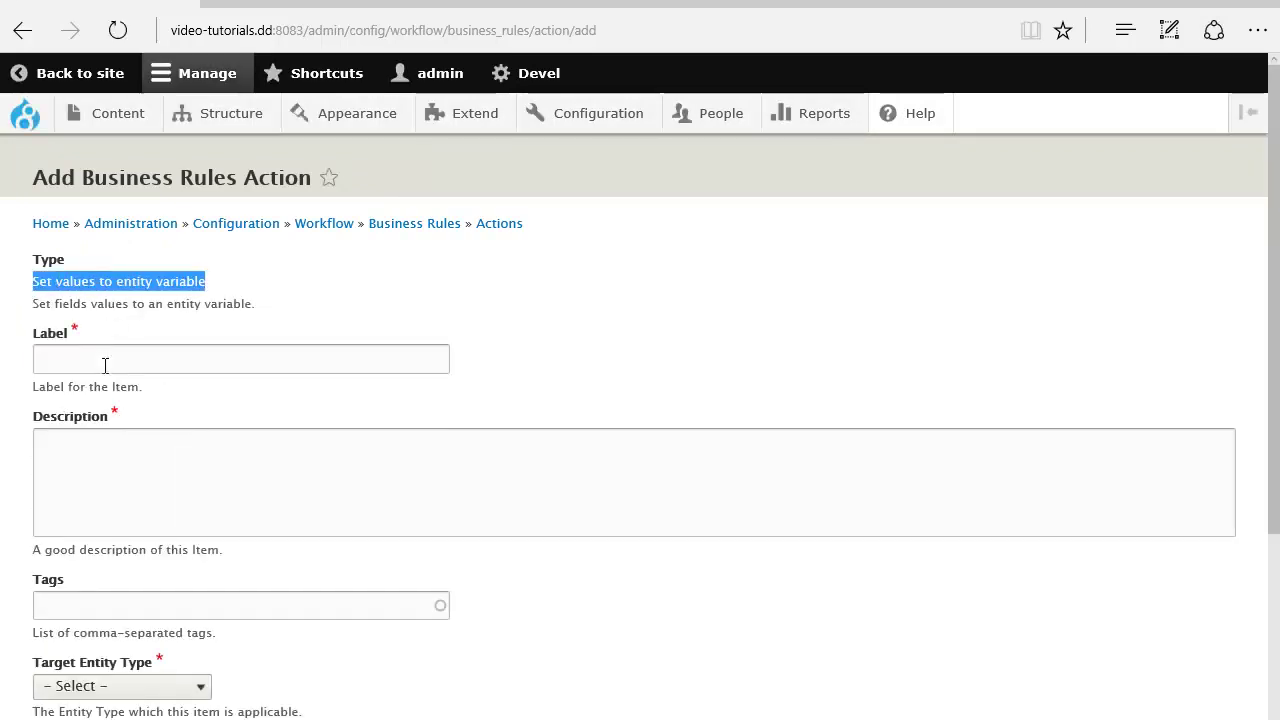
{"action": "left_click", "coordinate": [106, 360]}
{"action": "key", "text": "ctrl+v"}
{"action": "left_click", "coordinate": [42, 358]}
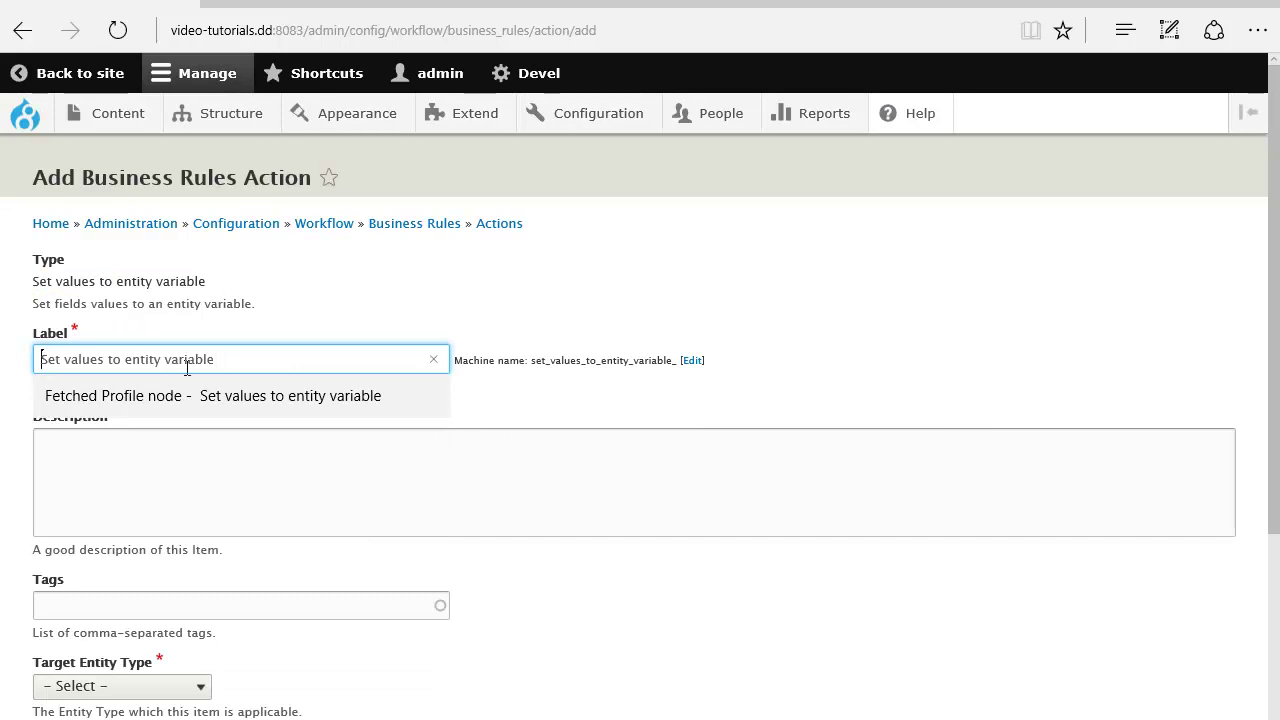
{"action": "type", "text": "Fetcjed"}
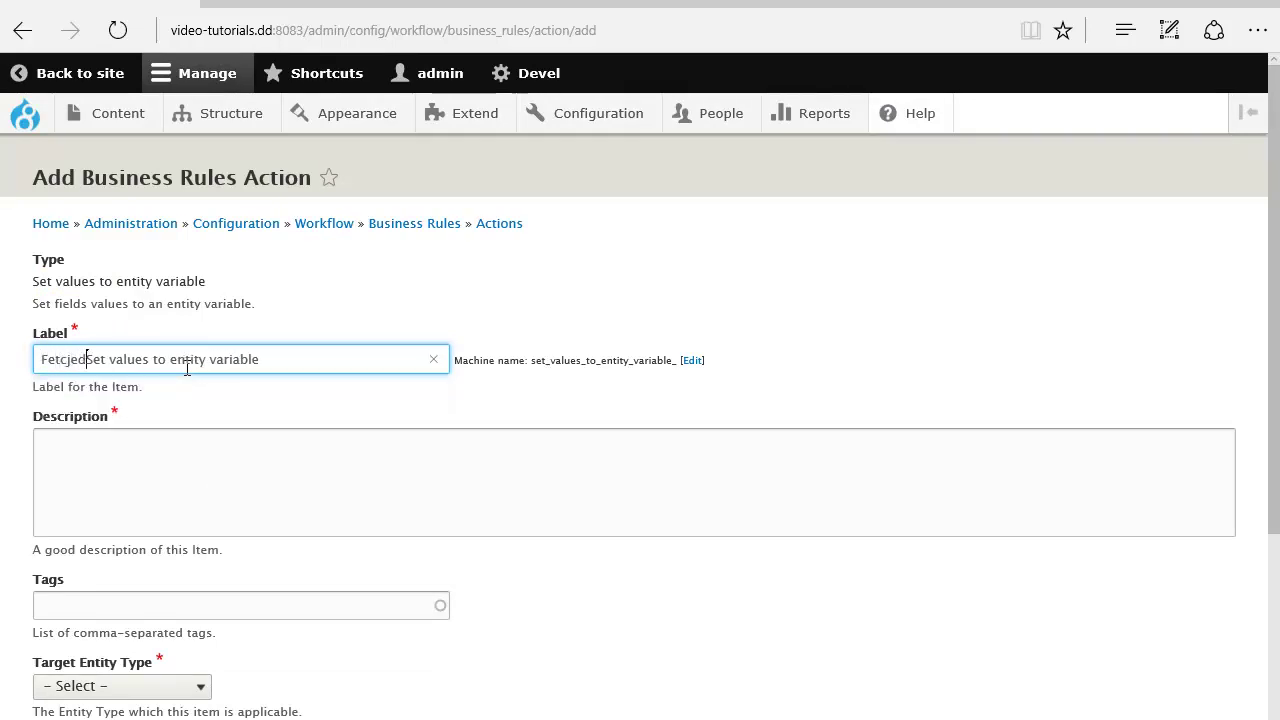
{"action": "key", "text": "BackSpace"}
{"action": "key", "text": "BackSpace"}
{"action": "key", "text": "BackSpace"}
{"action": "type", "text": "hed "}
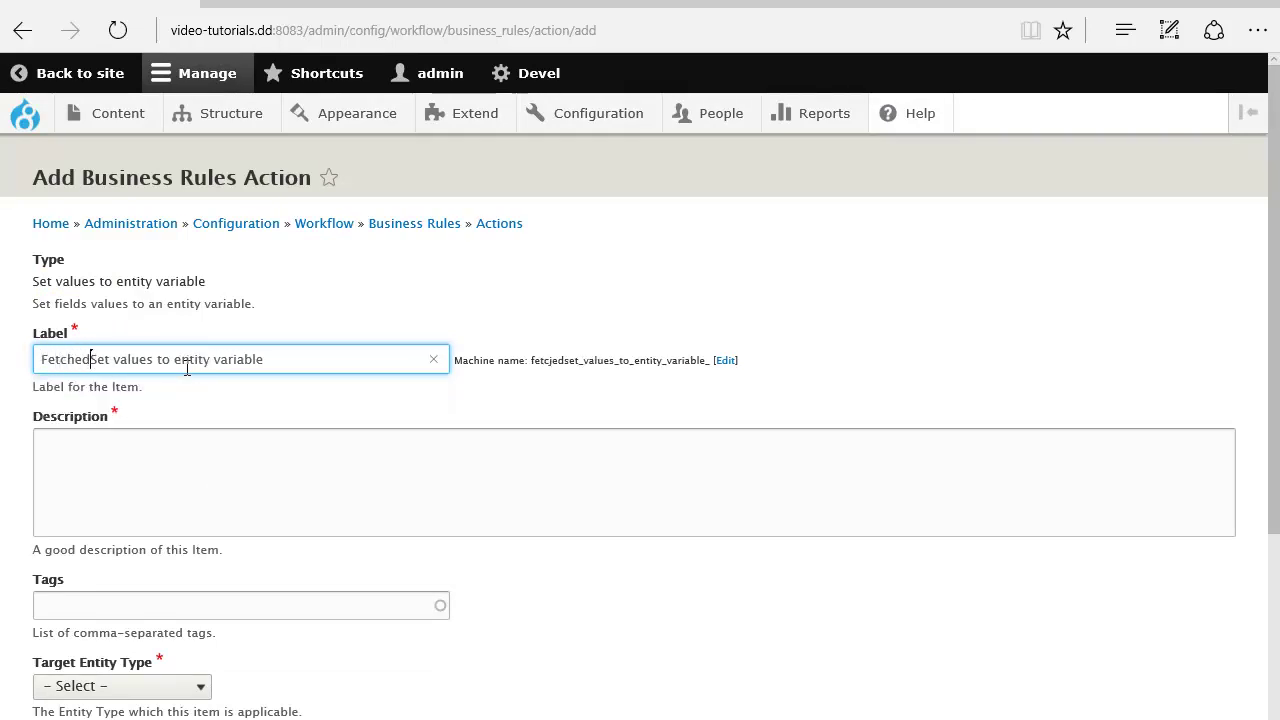
{"action": "type", "text": "profilenode -"}
Step: Copy the full label of the set-values action into its description
{"action": "triple_click", "coordinate": [175, 361]}
{"action": "key", "text": "ctrl+c"}
{"action": "left_click", "coordinate": [217, 463]}
{"action": "key", "text": "ctrl+v"}
Step: Set the action's target entity type to Content and its target bundle to profile, and save the action
{"action": "scroll", "coordinate": [729, 301], "scroll_direction": "down", "scroll_amount": 3}
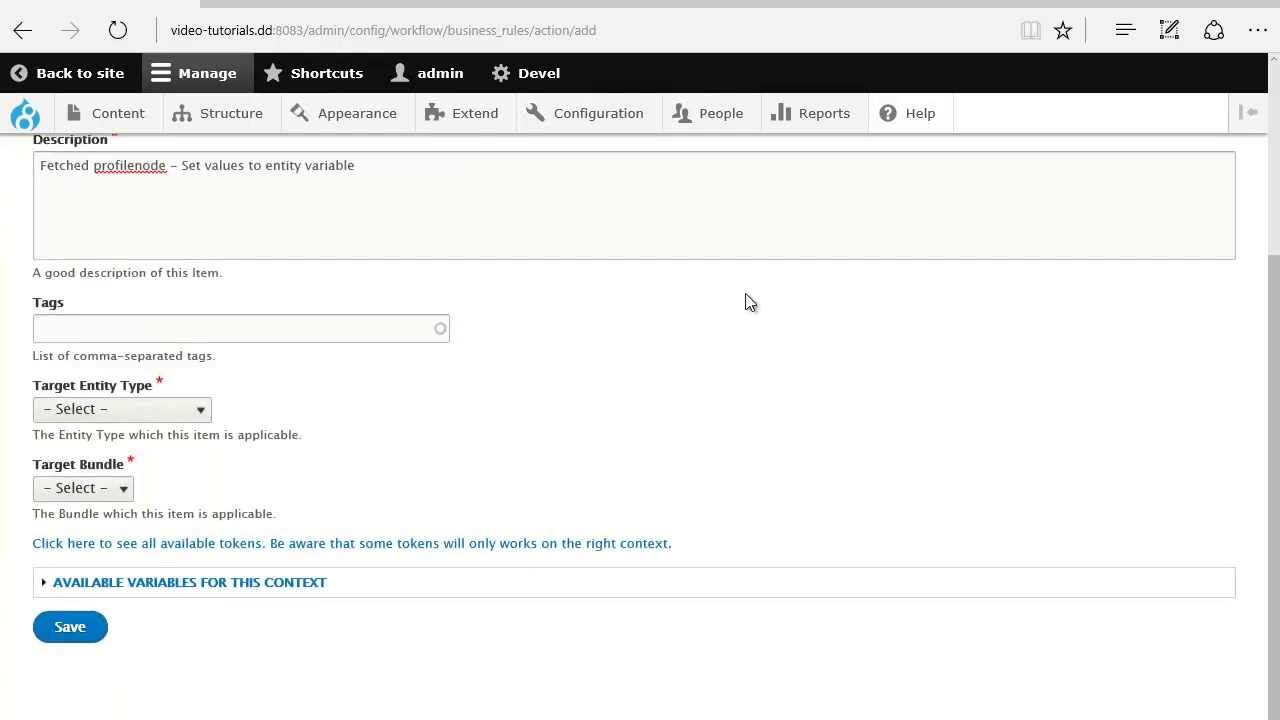
{"action": "left_click", "coordinate": [166, 410]}
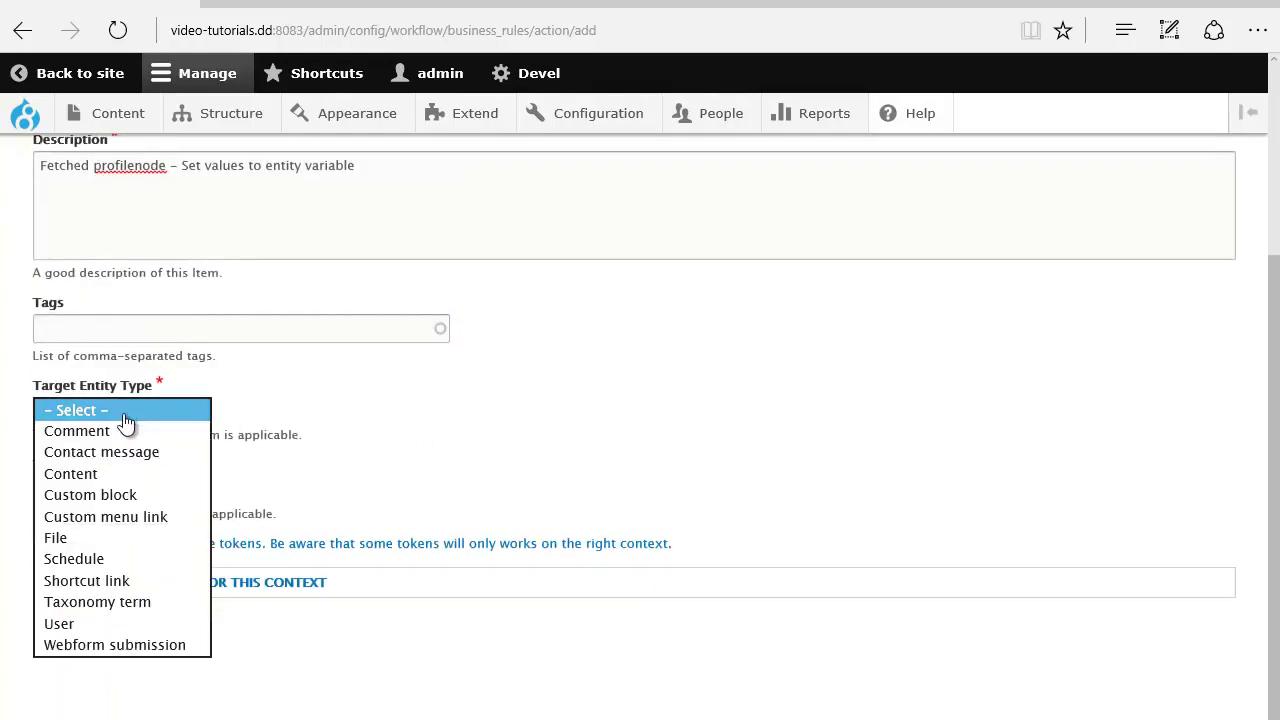
{"action": "left_click", "coordinate": [84, 474]}
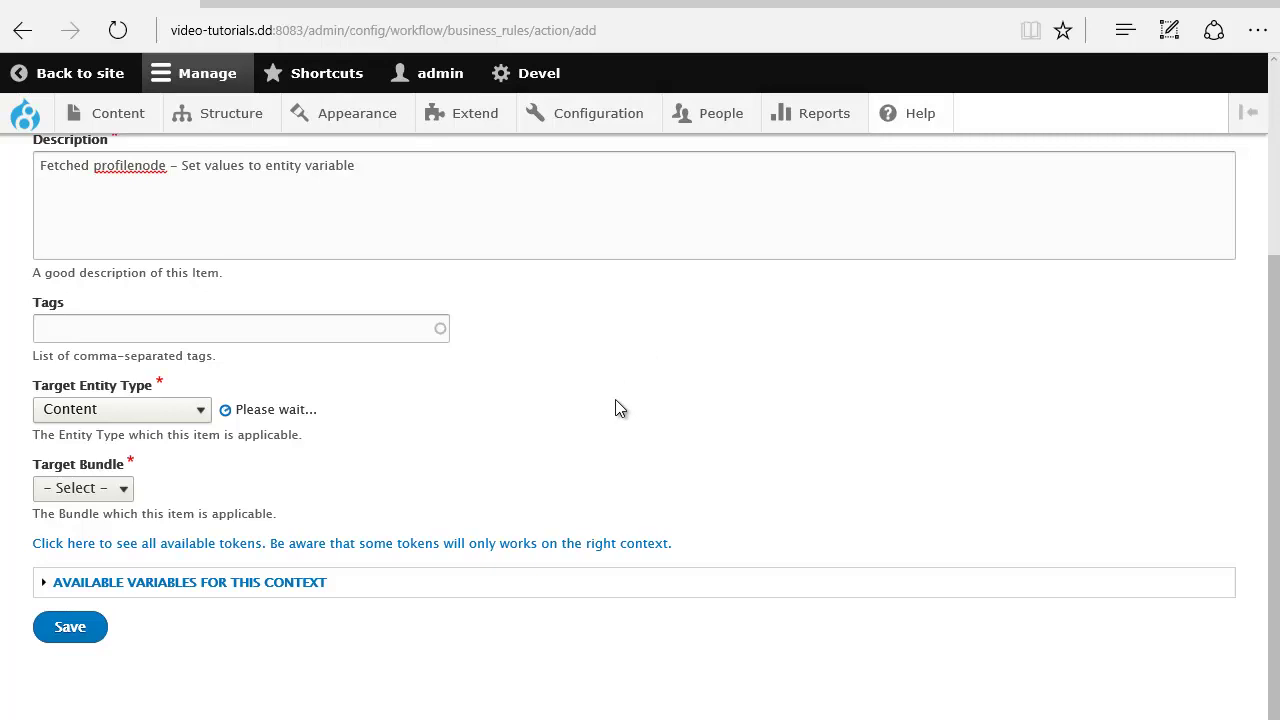
{"action": "left_click", "coordinate": [110, 495]}
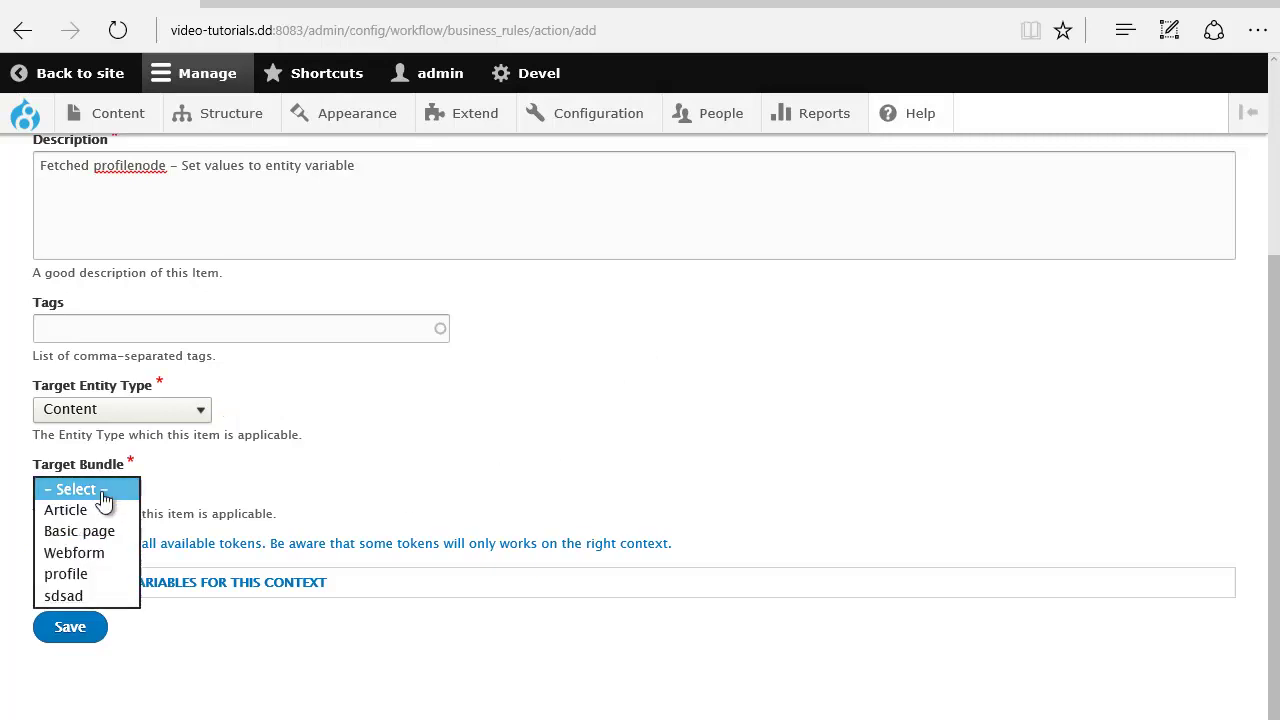
{"action": "left_click", "coordinate": [77, 578]}
{"action": "left_click", "coordinate": [76, 628]}
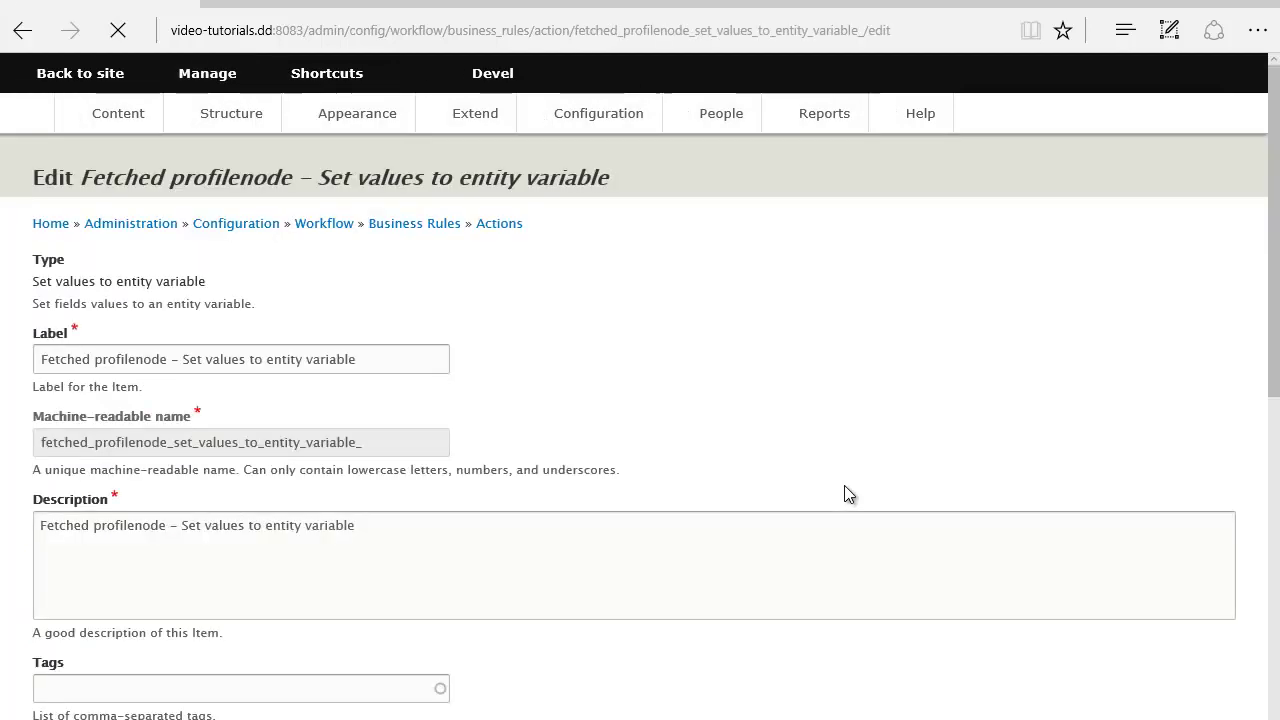
Step: Examine the entity variable options and the fields-and-values section of the saved set-values action
{"action": "scroll", "coordinate": [700, 600], "scroll_direction": "down", "scroll_amount": 3}
{"action": "scroll", "coordinate": [674, 480], "scroll_direction": "down", "scroll_amount": 3}
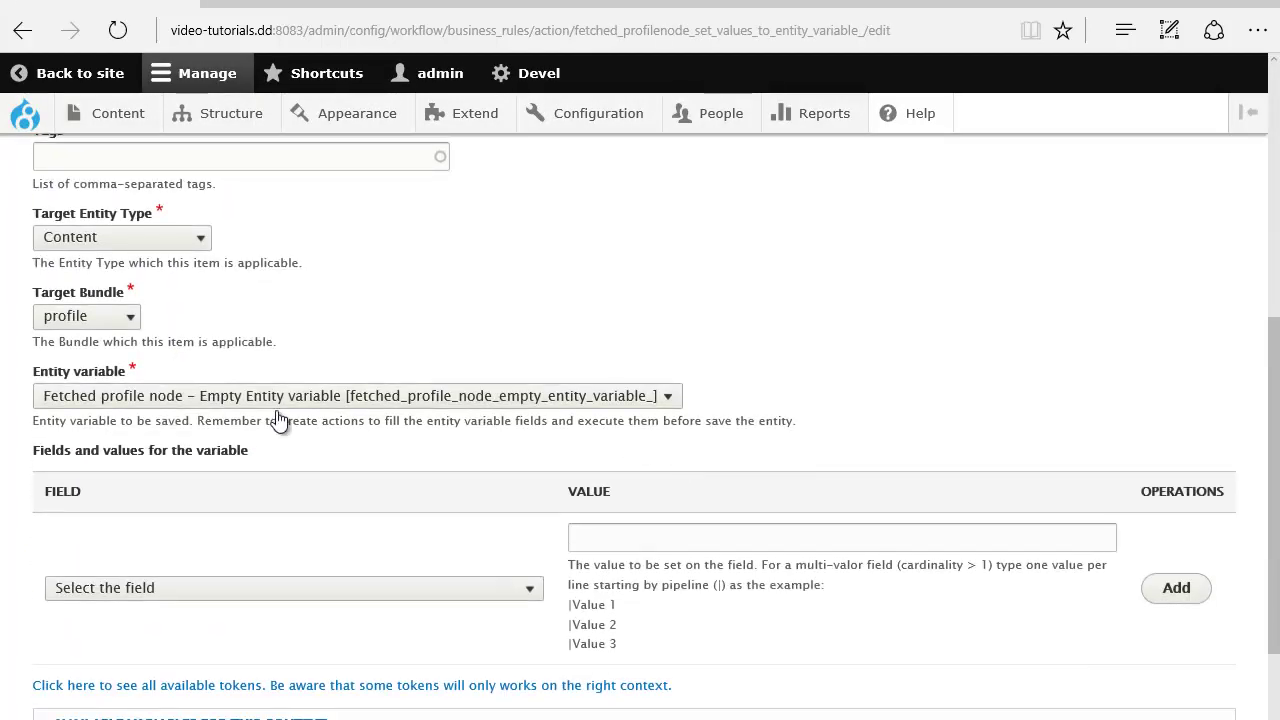
{"action": "left_click_drag", "start_coordinate": [138, 372], "coordinate": [32, 372]}
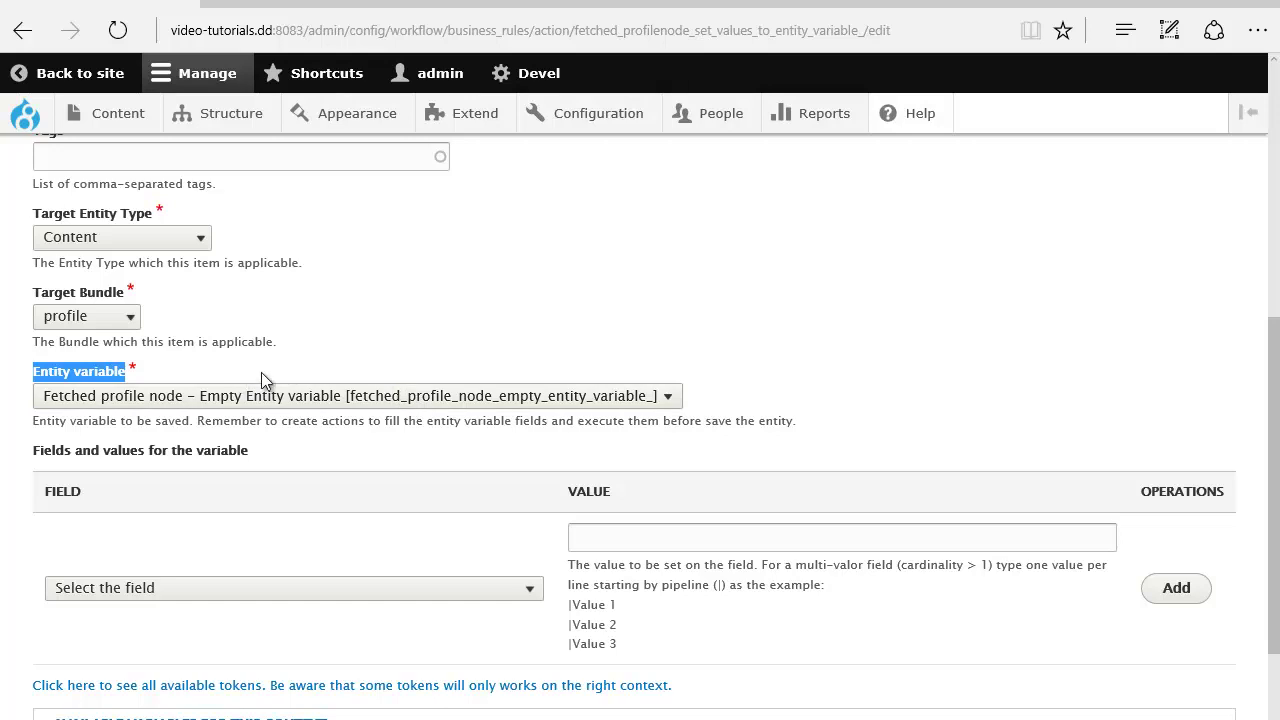
{"action": "left_click", "coordinate": [222, 410]}
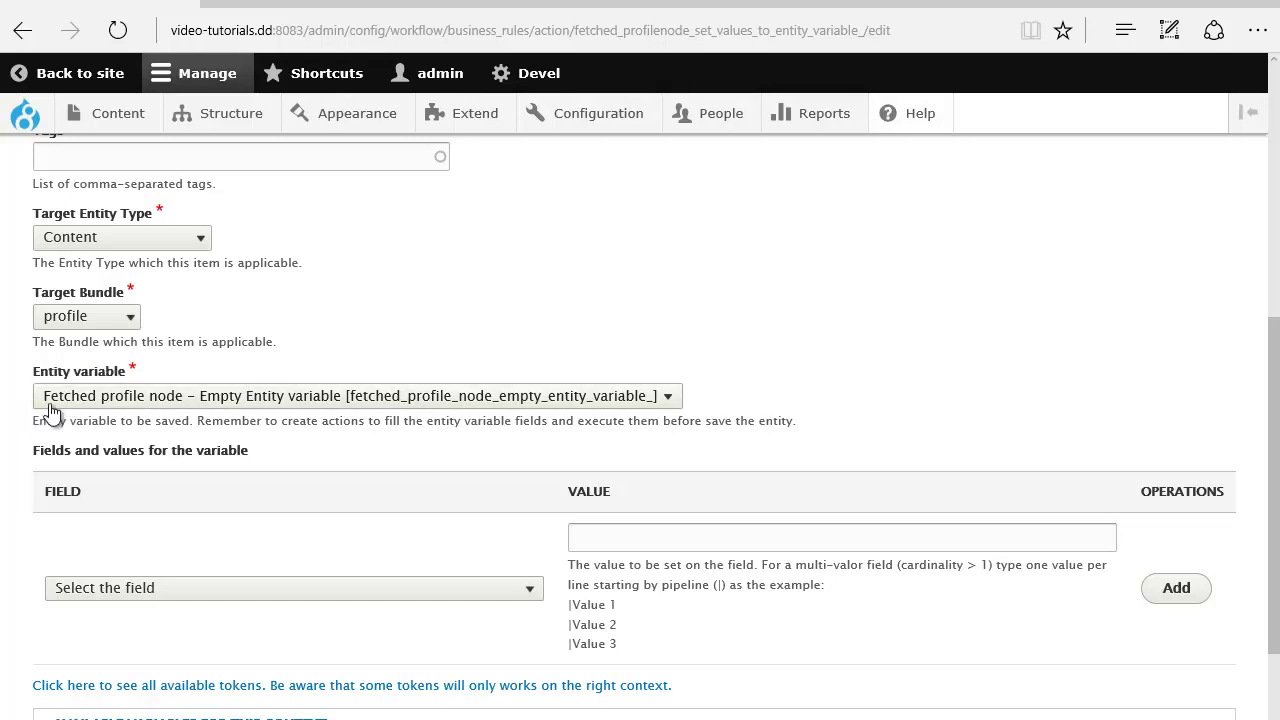
{"action": "left_click", "coordinate": [178, 404]}
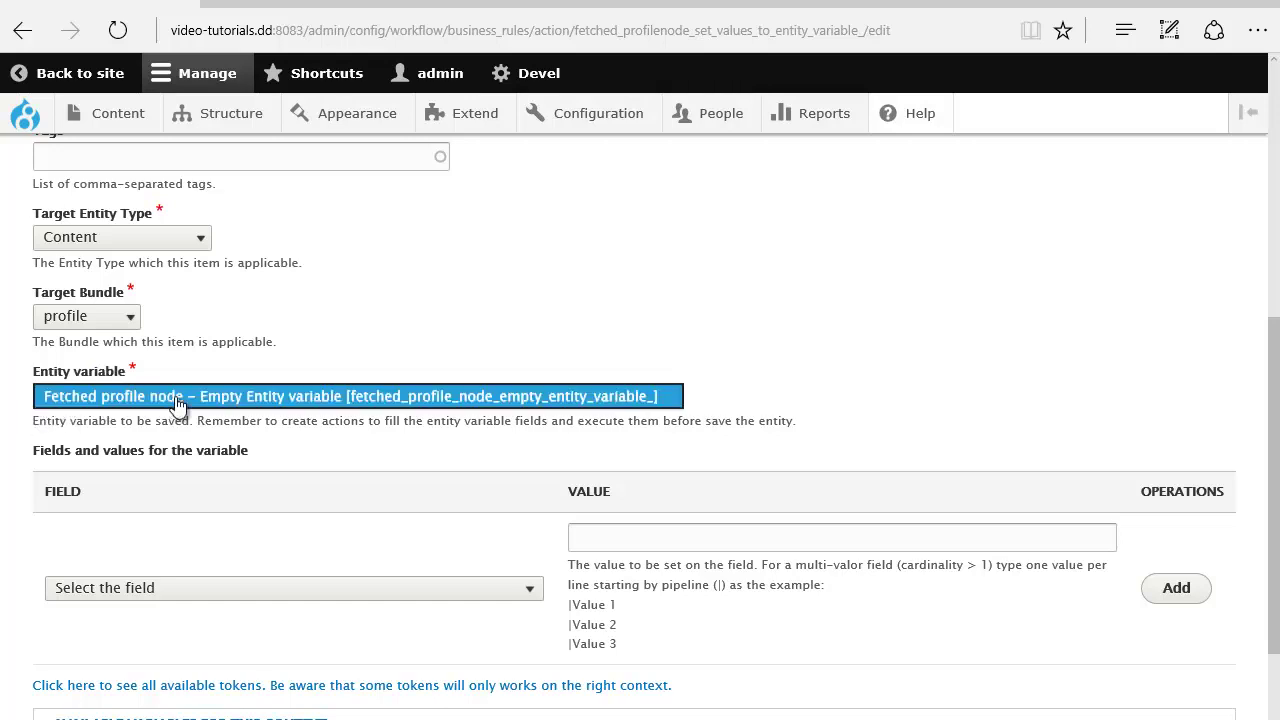
{"action": "left_click", "coordinate": [332, 345]}
{"action": "scroll", "coordinate": [380, 400], "scroll_direction": "down", "scroll_amount": 1}
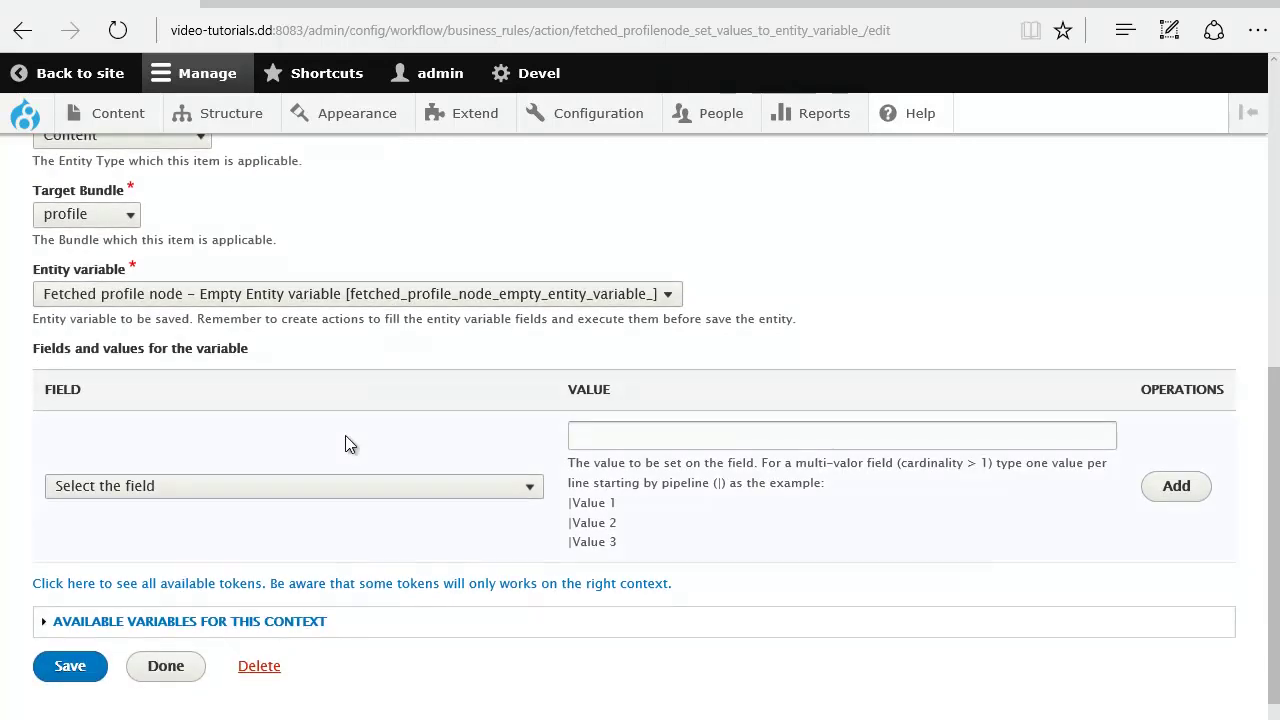
{"action": "scroll", "coordinate": [345, 443], "scroll_direction": "down", "scroll_amount": 1}
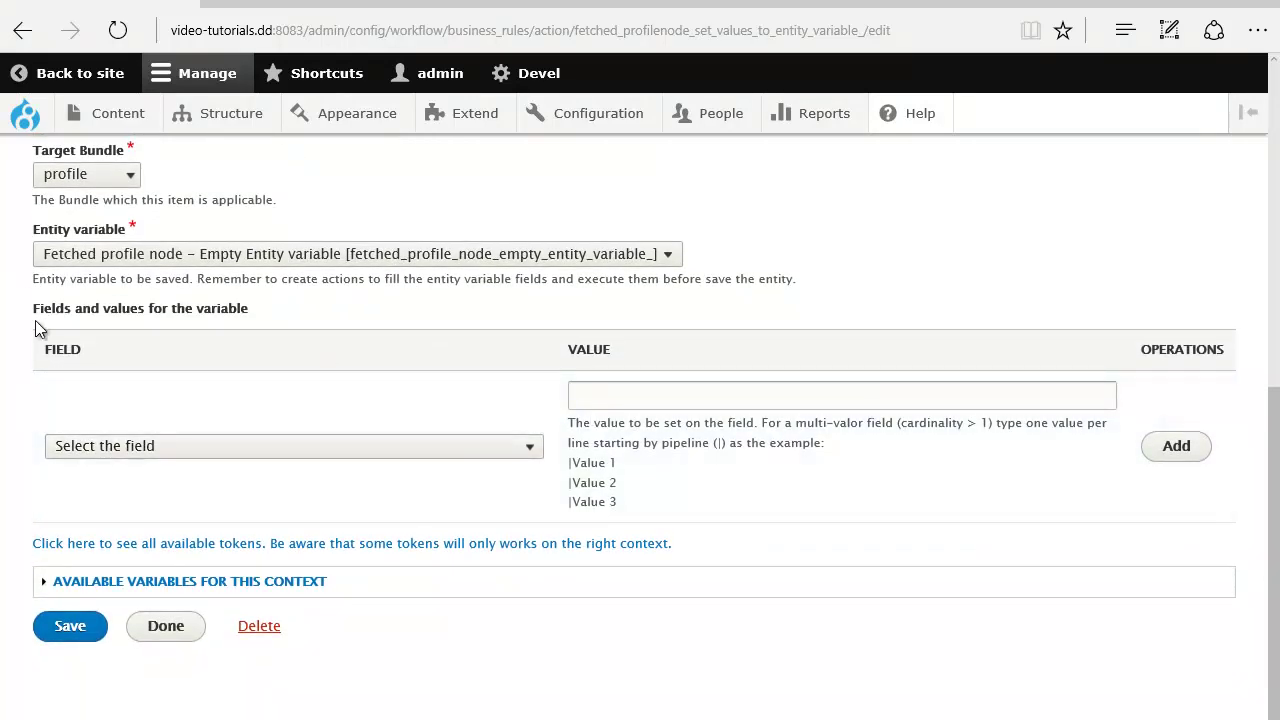
{"action": "left_click_drag", "start_coordinate": [33, 318], "coordinate": [237, 329]}
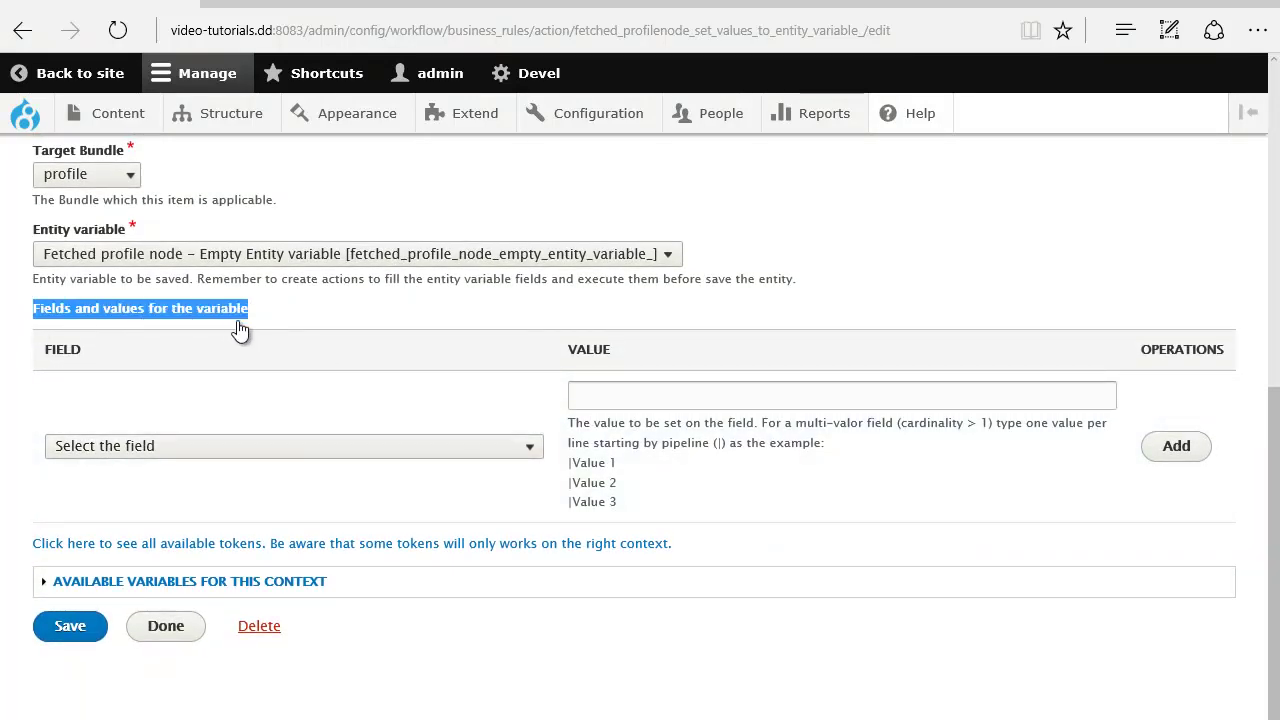
{"action": "left_click", "coordinate": [279, 321]}
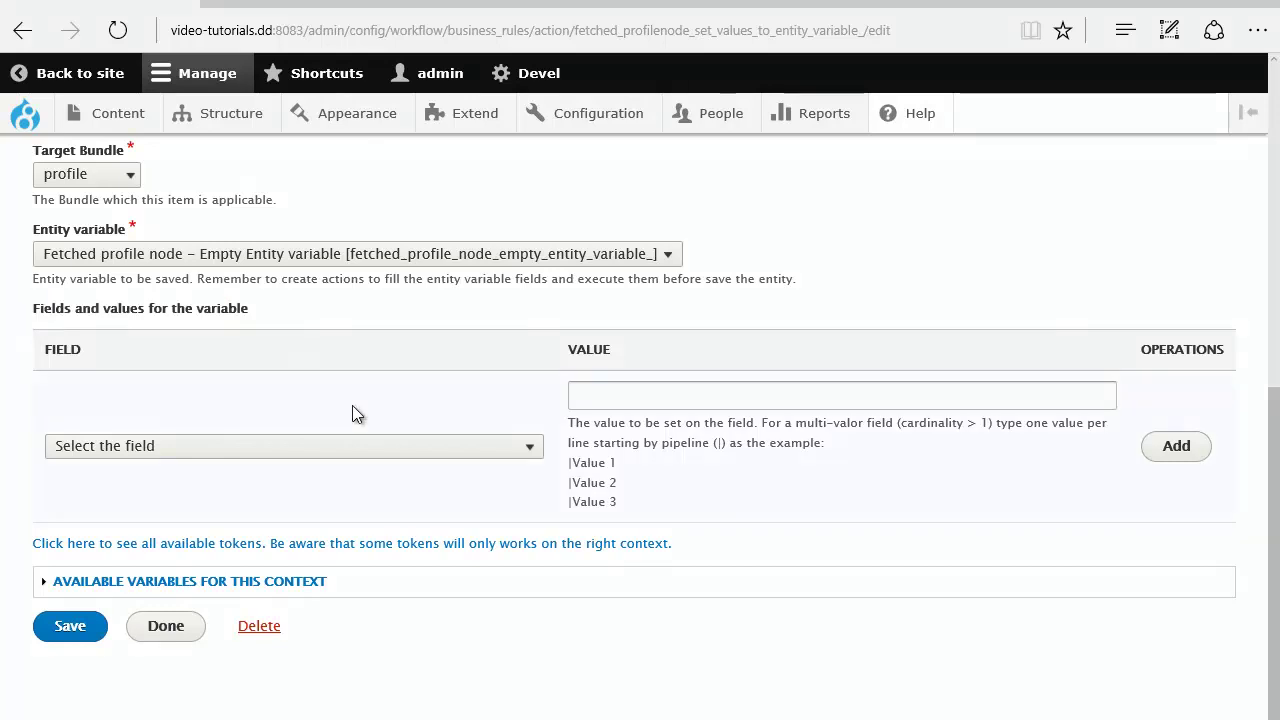
Step: Add the value "This user has logged in" for the field "text_with_summary: Body [body]" and save the action
{"action": "left_click", "coordinate": [188, 448]}
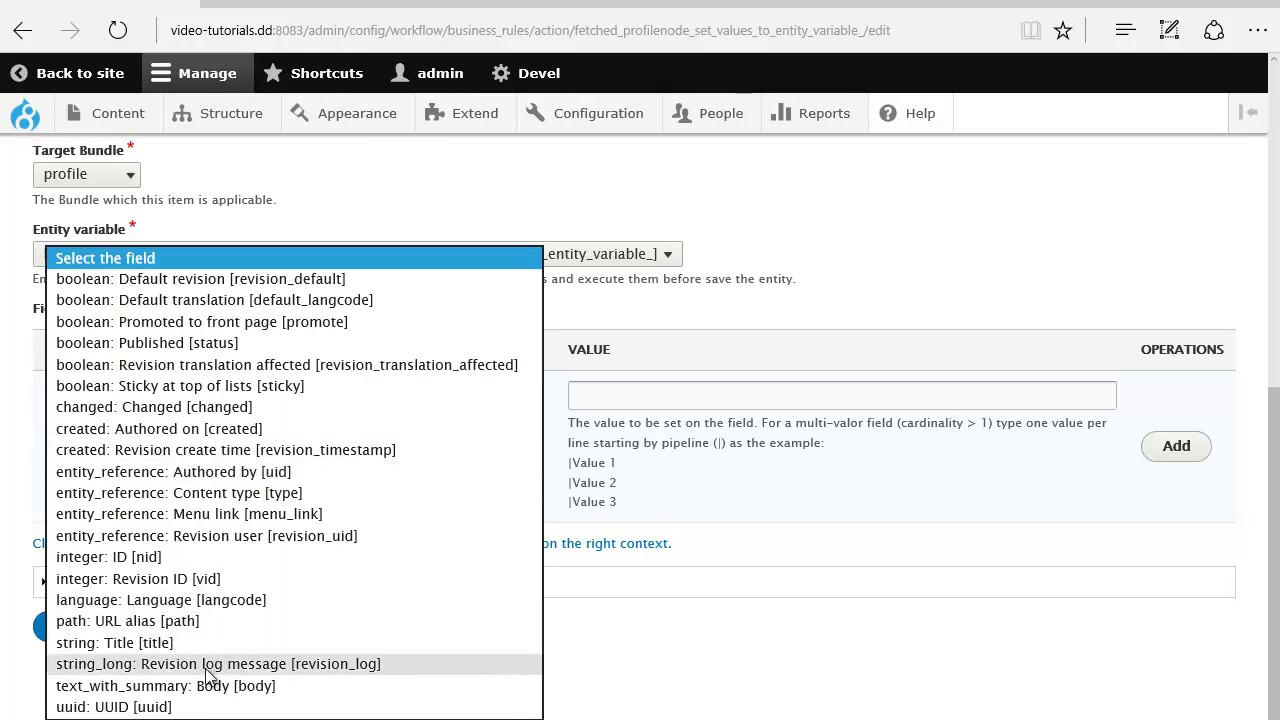
{"action": "left_click", "coordinate": [146, 693]}
{"action": "left_click", "coordinate": [617, 403]}
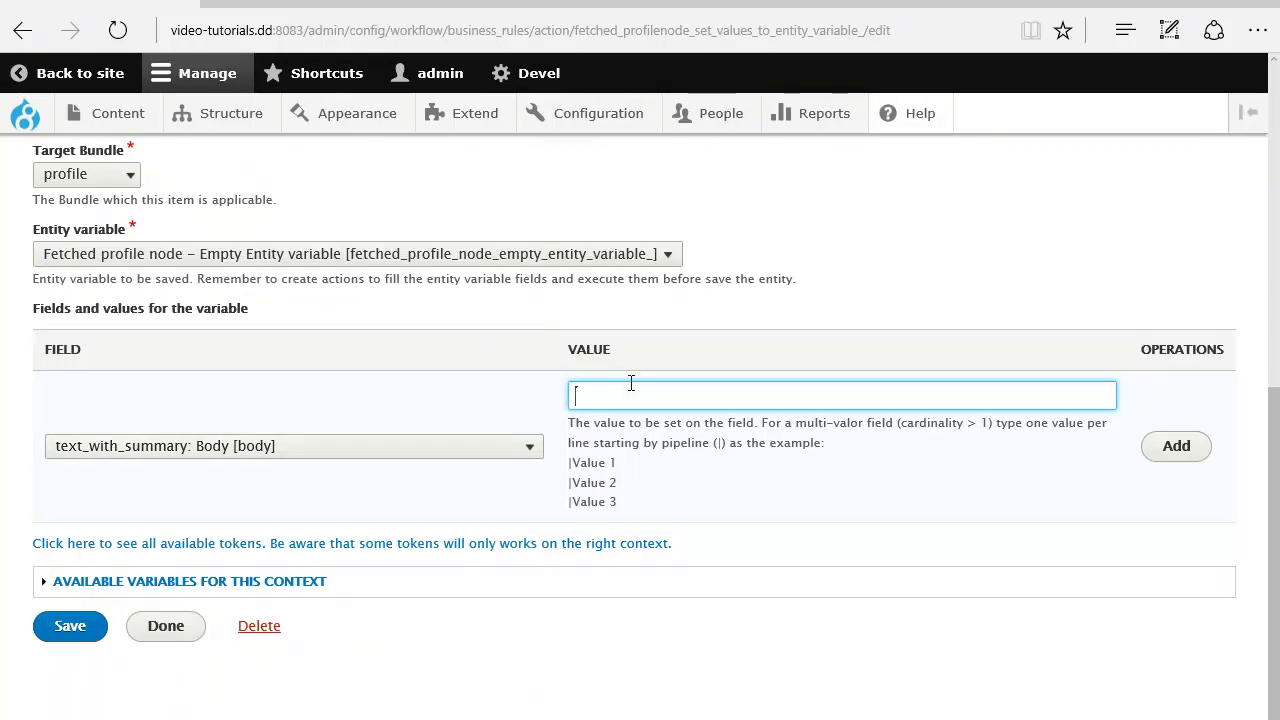
{"action": "left_click", "coordinate": [277, 588]}
{"action": "left_click", "coordinate": [345, 581]}
{"action": "left_click", "coordinate": [721, 394]}
{"action": "type", "text": "This user has logged in"}
{"action": "left_click", "coordinate": [1166, 456]}
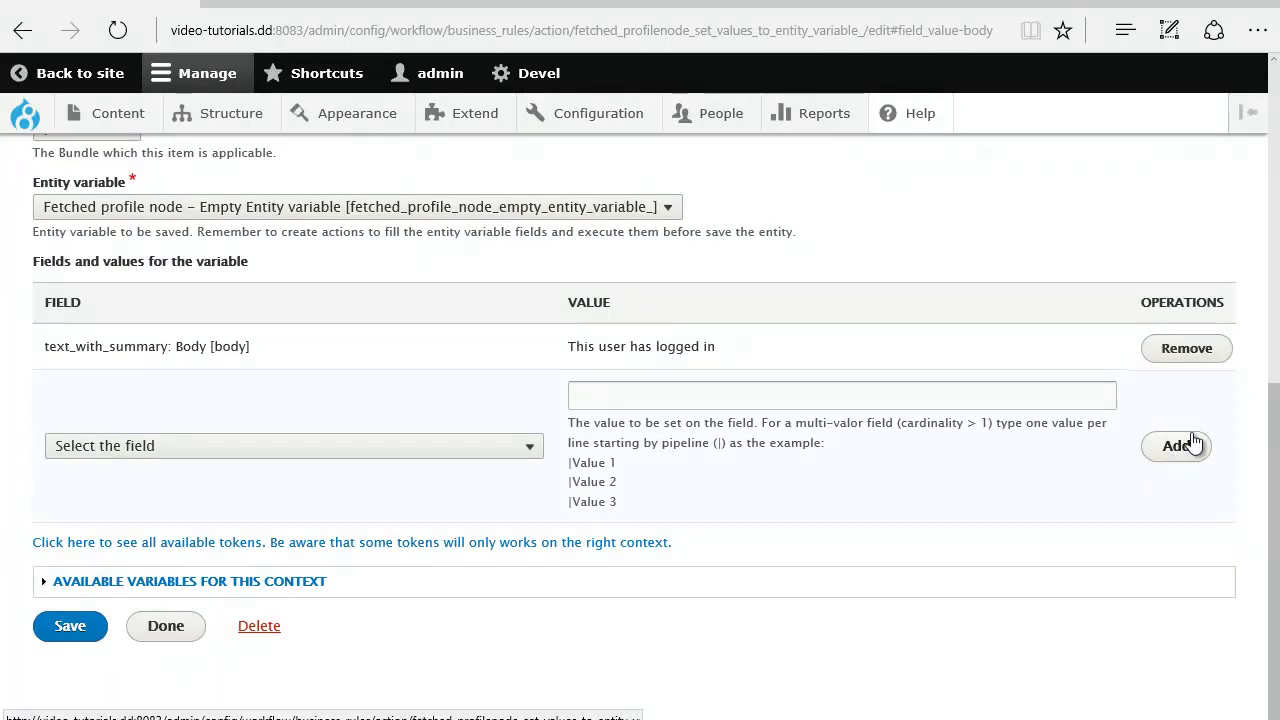
{"action": "left_click", "coordinate": [70, 628]}
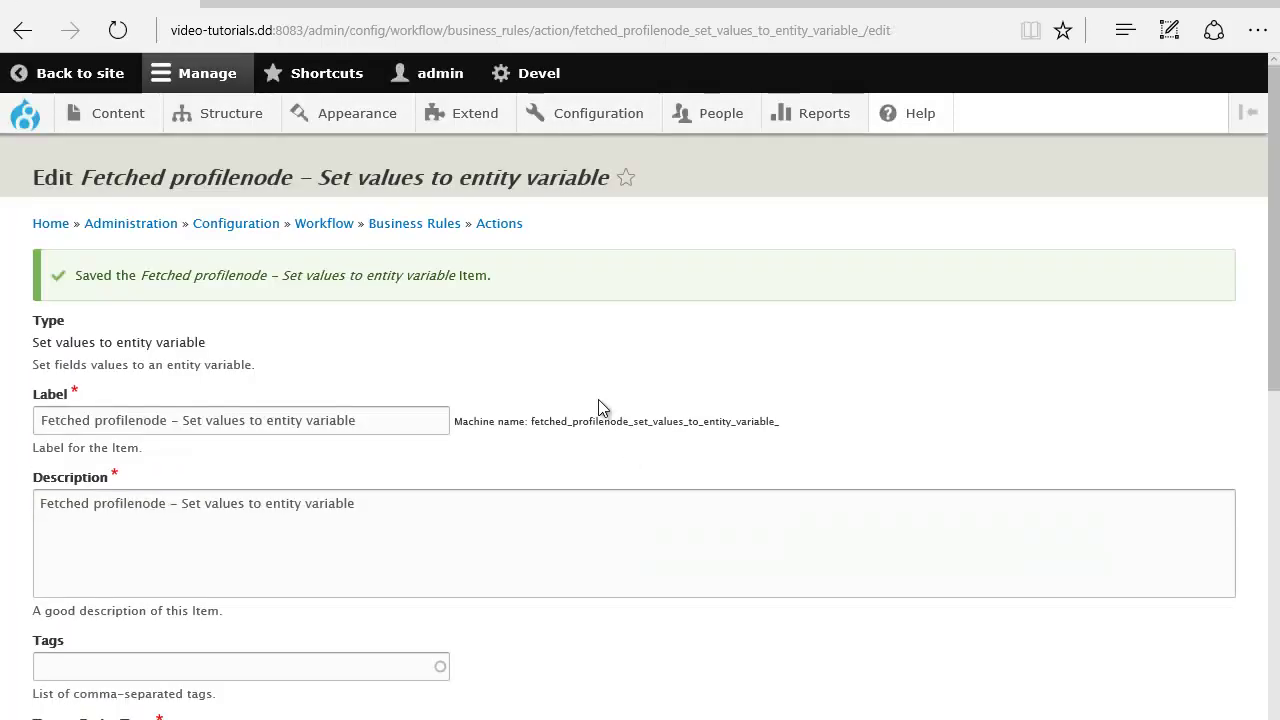
Step: Return to the Business Rules actions list and start a new action of the type "Save entity variable"
{"action": "left_click", "coordinate": [412, 225]}
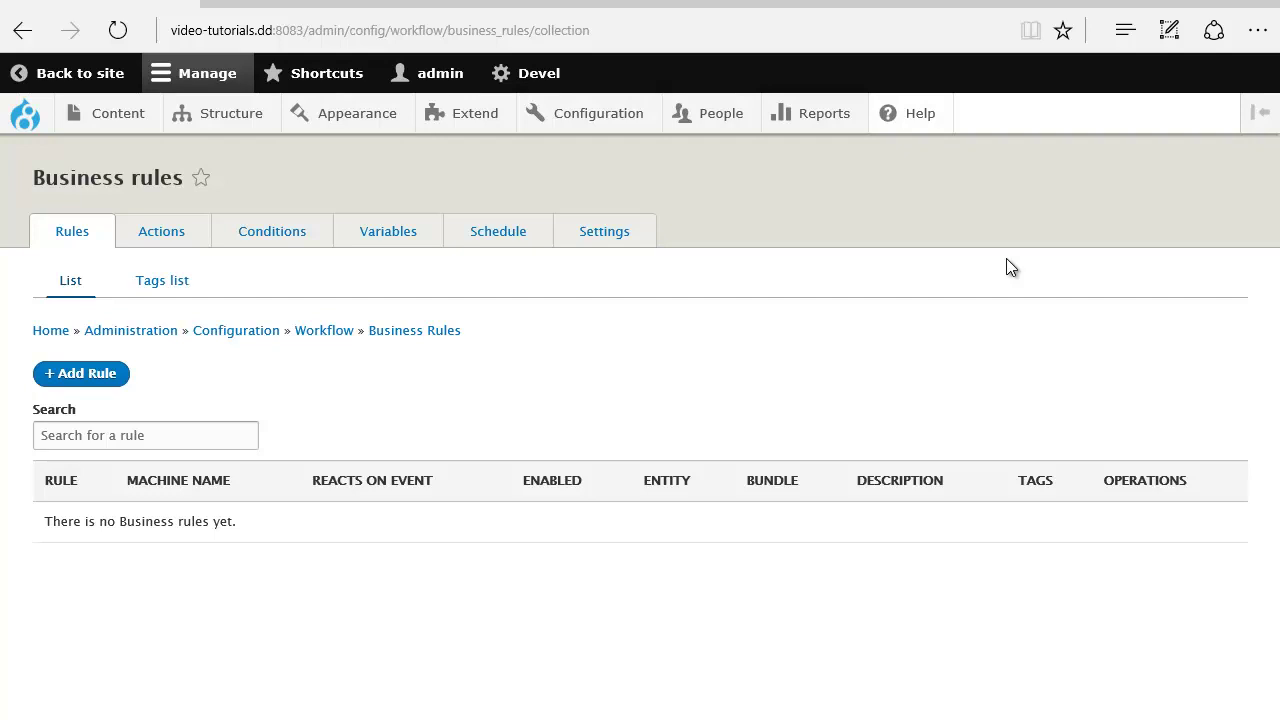
{"action": "left_click", "coordinate": [160, 233]}
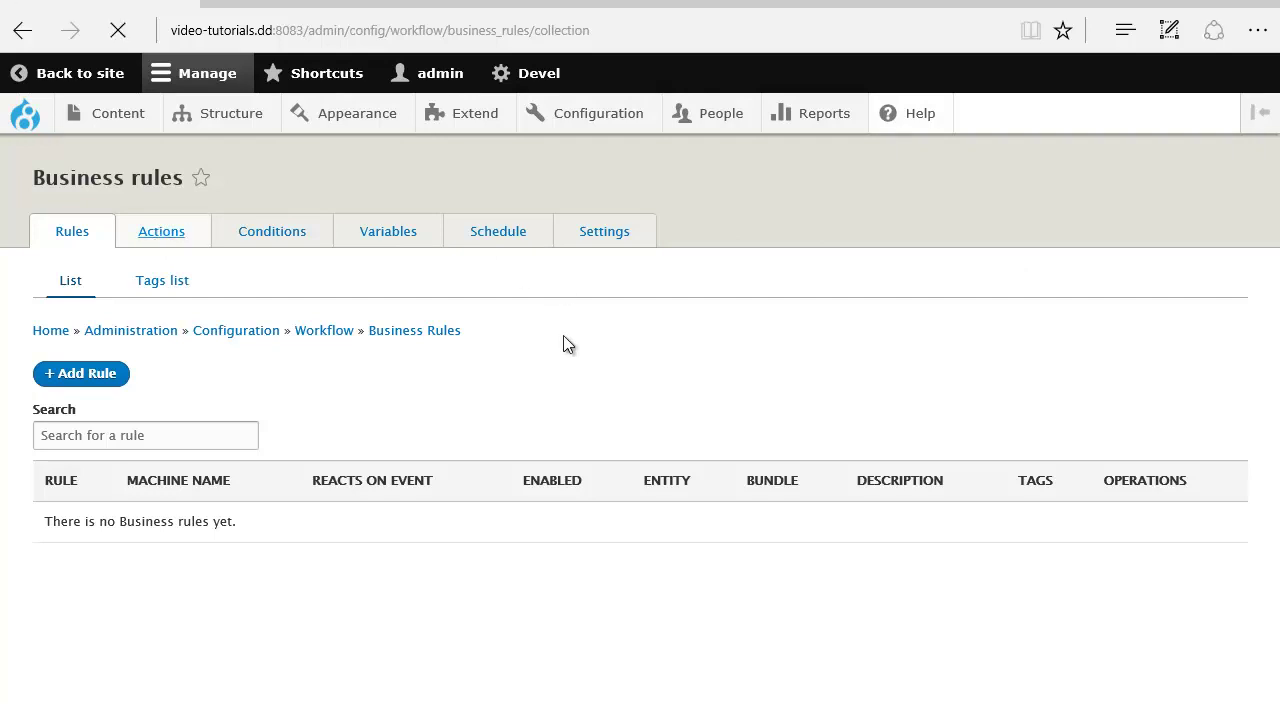
{"action": "left_click", "coordinate": [108, 378]}
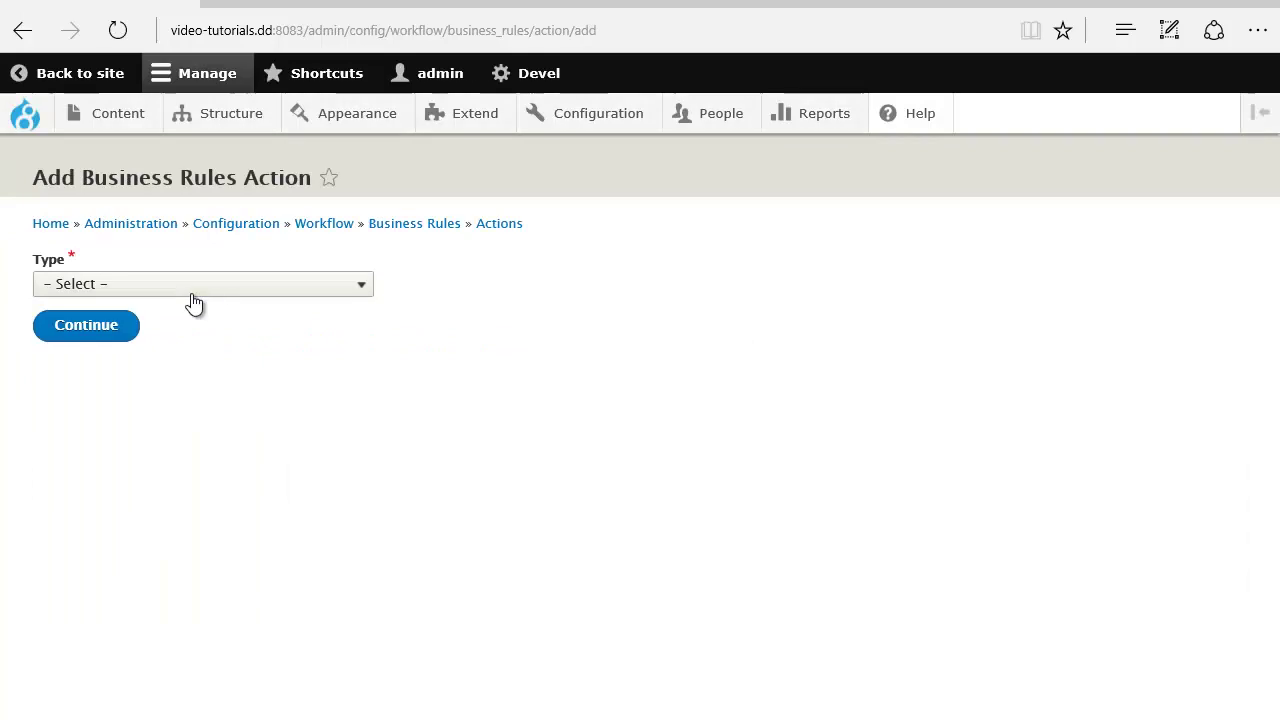
{"action": "left_click", "coordinate": [191, 290]}
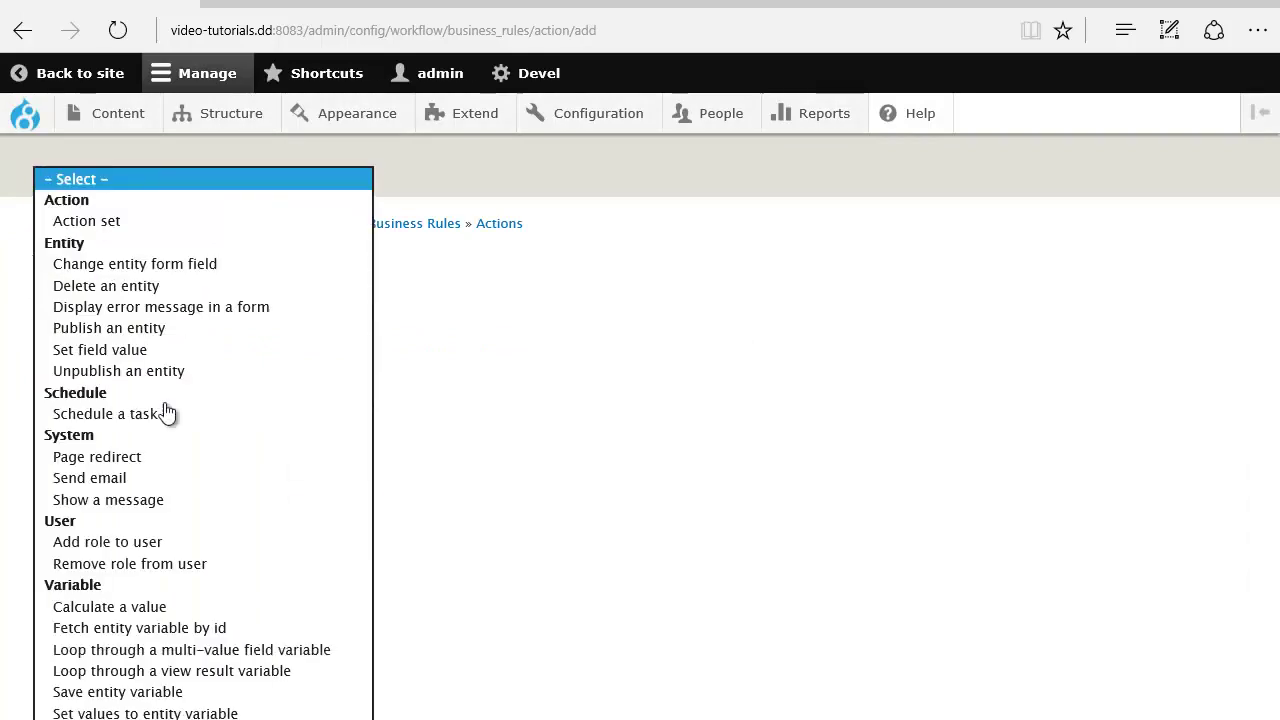
{"action": "left_click", "coordinate": [108, 692]}
{"action": "left_click", "coordinate": [88, 328]}
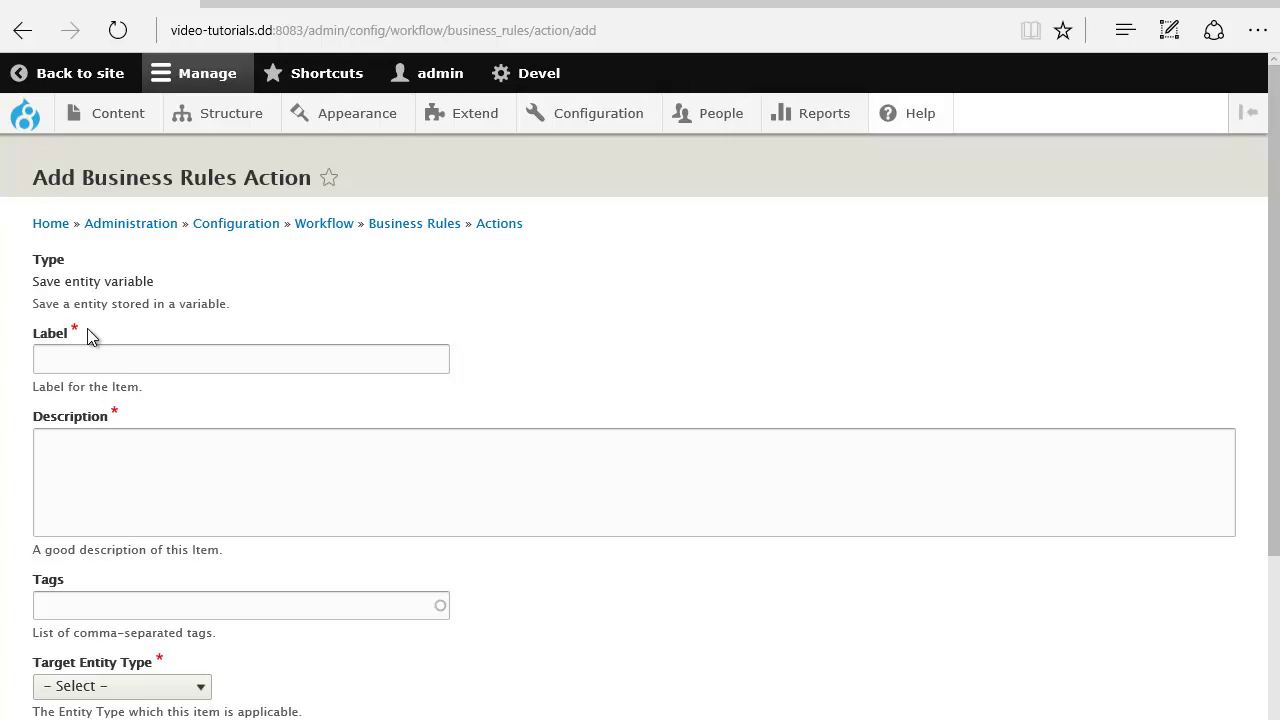
Step: Label the action "Fetched Profile node - Save entity variable", reusing the type name copied from the form
{"action": "left_click_drag", "start_coordinate": [152, 285], "coordinate": [34, 284]}
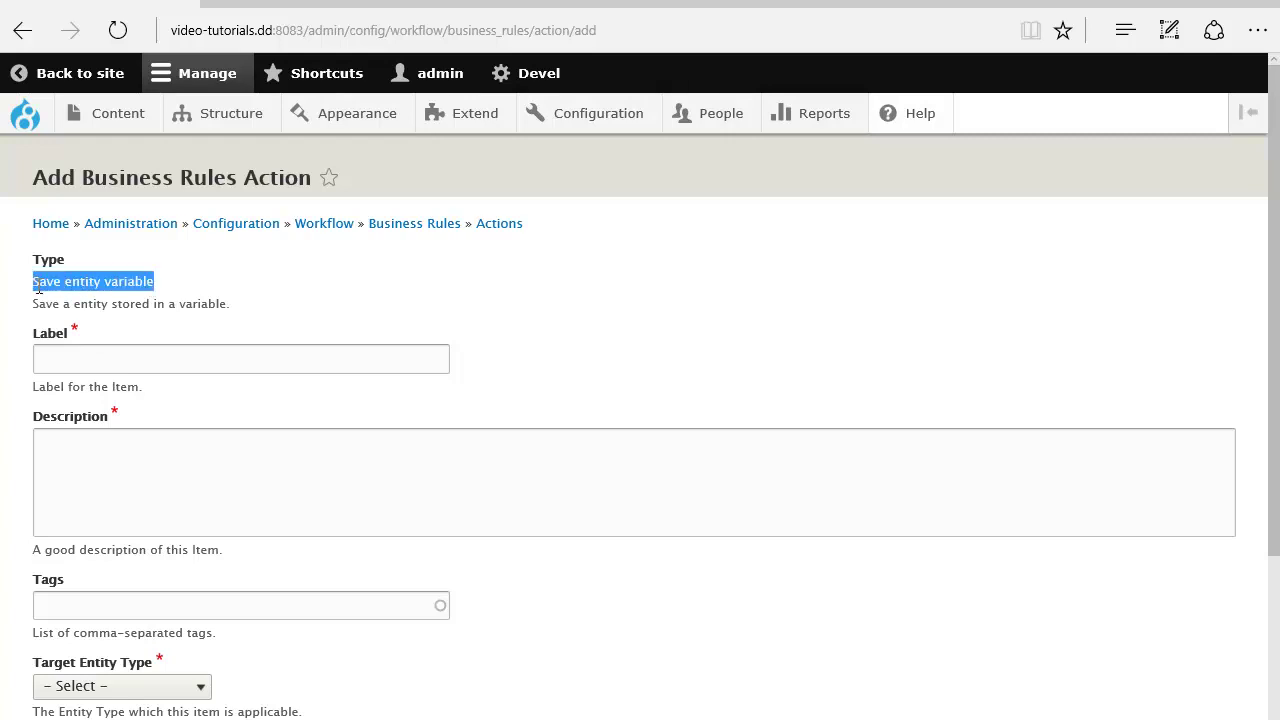
{"action": "left_click", "coordinate": [100, 361]}
{"action": "key", "text": "ctrl+v"}
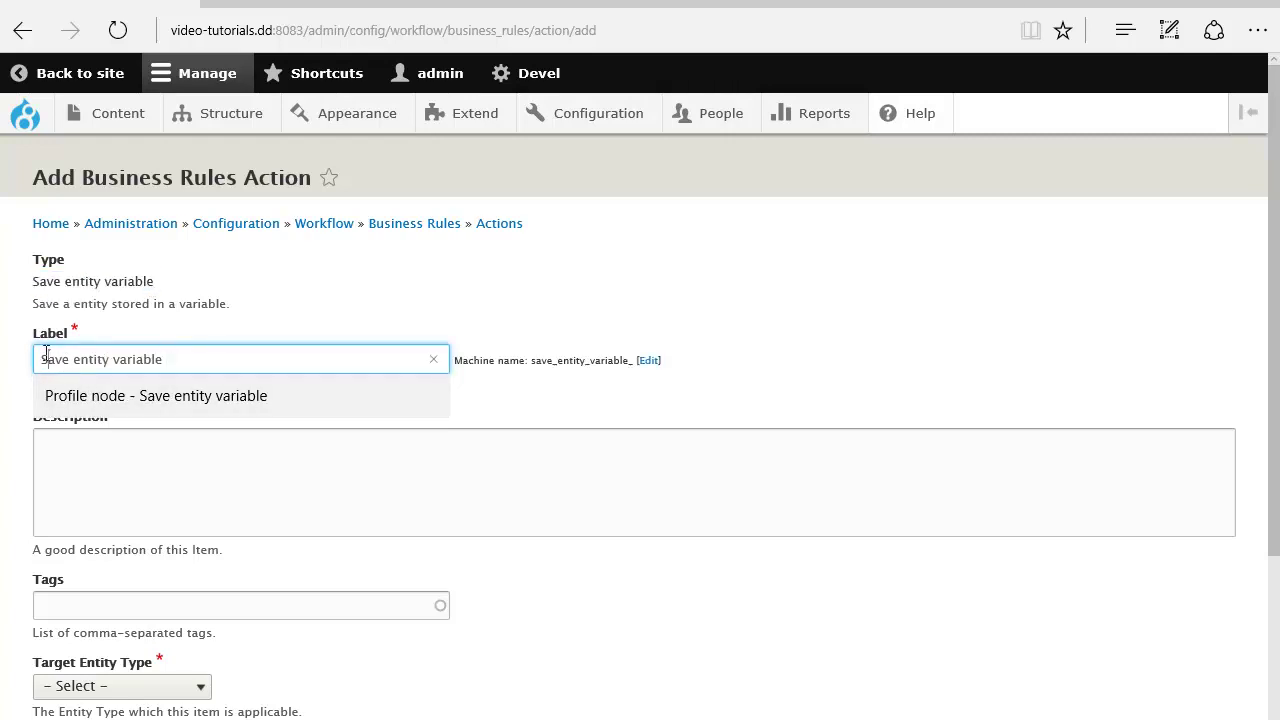
{"action": "type", "text": "Profile"}
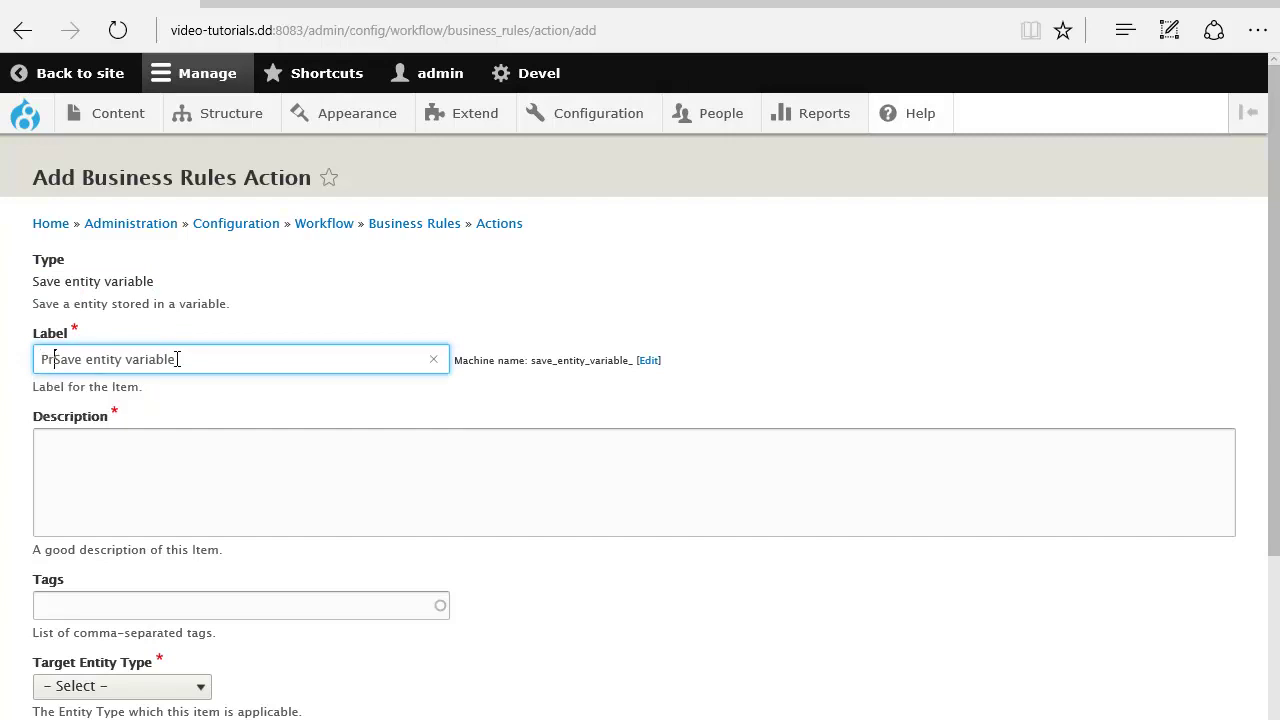
{"action": "key", "text": "Home"}
{"action": "type", "text": "Fetched"}
{"action": "key", "text": "Right"}
{"action": "key", "text": "Right"}
{"action": "key", "text": "Right"}
{"action": "key", "text": "Right"}
{"action": "key", "text": "Right"}
{"action": "type", "text": "node"}
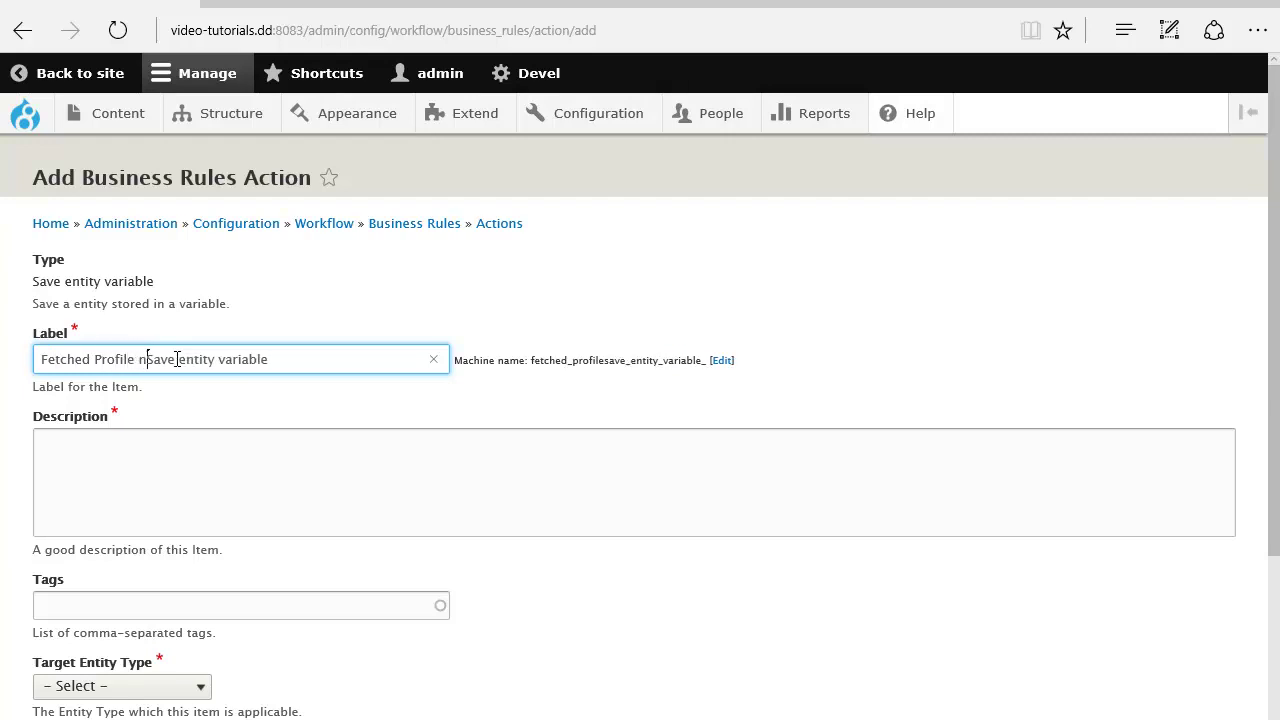
Step: Copy the full label of the save-entity action into its description
{"action": "key", "text": "ctrl+a"}
{"action": "key", "text": "ctrl+c"}
{"action": "left_click", "coordinate": [189, 443]}
{"action": "key", "text": "ctrl+v"}
{"action": "left_click", "coordinate": [788, 276]}
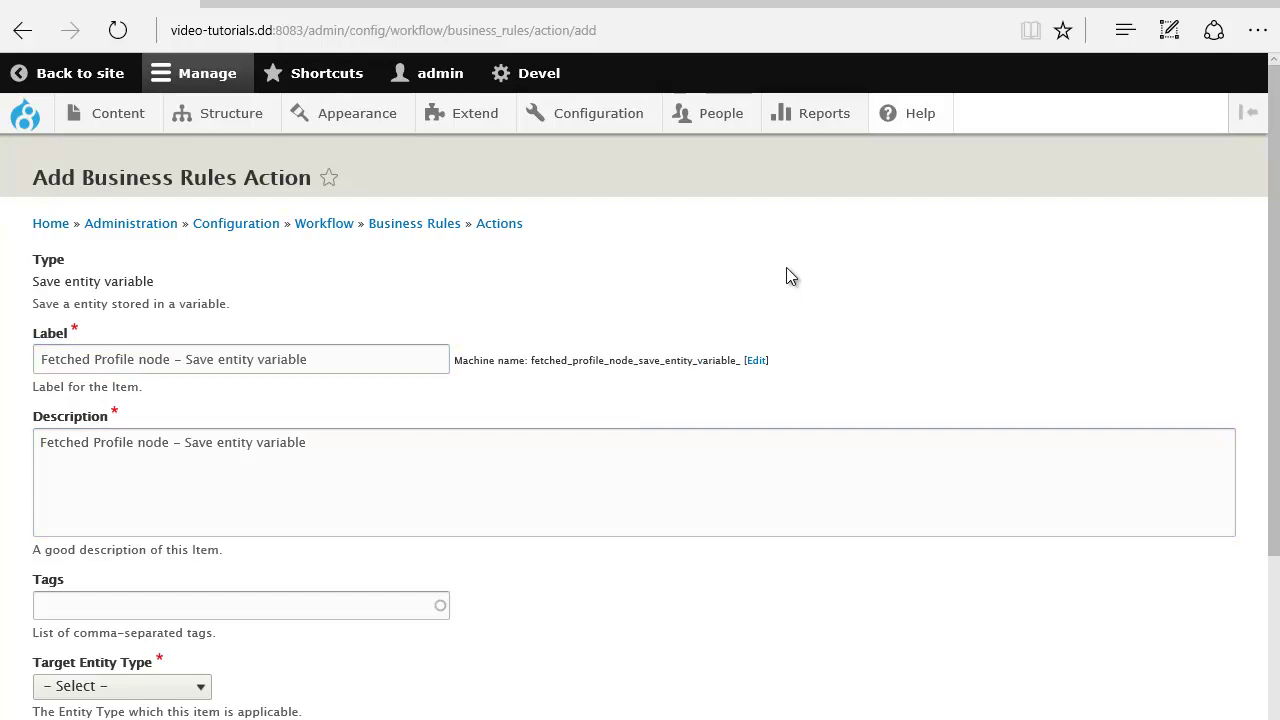
Step: Target the save-entity action at the Content entity type and the profile bundle, and save it
{"action": "scroll", "coordinate": [780, 288], "scroll_direction": "down", "scroll_amount": 3}
{"action": "left_click", "coordinate": [134, 455]}
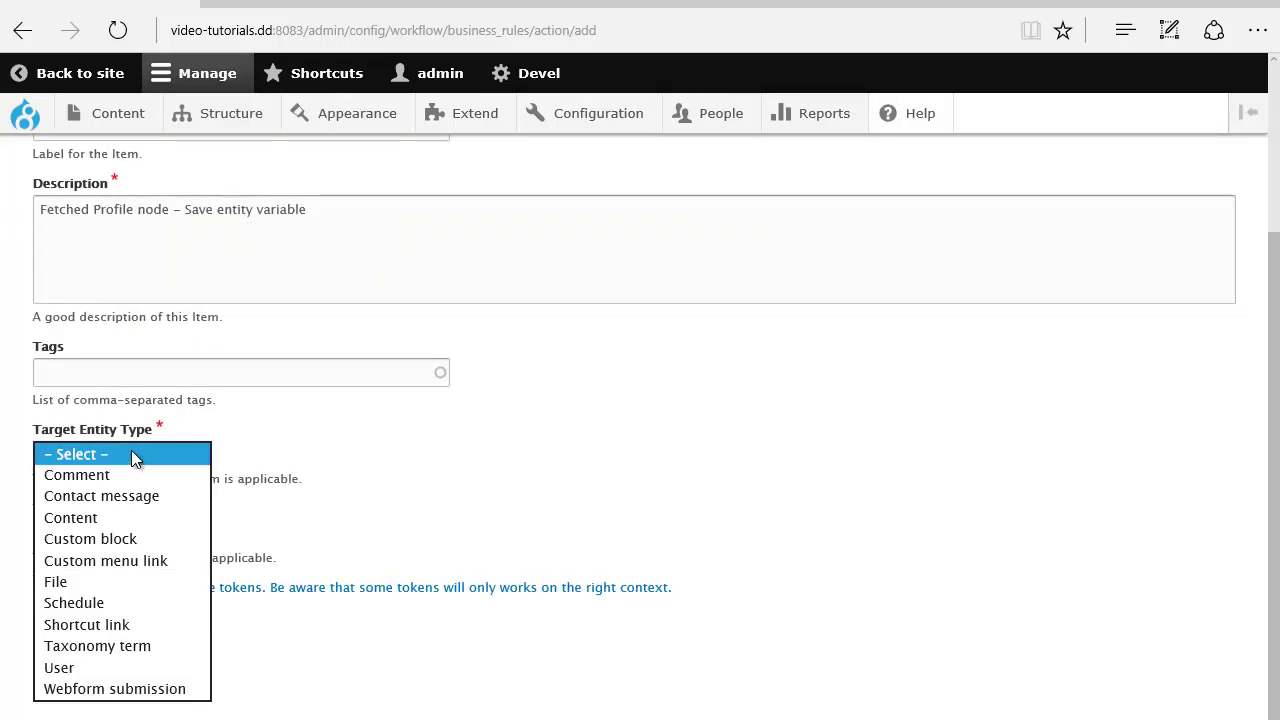
{"action": "left_click", "coordinate": [119, 519]}
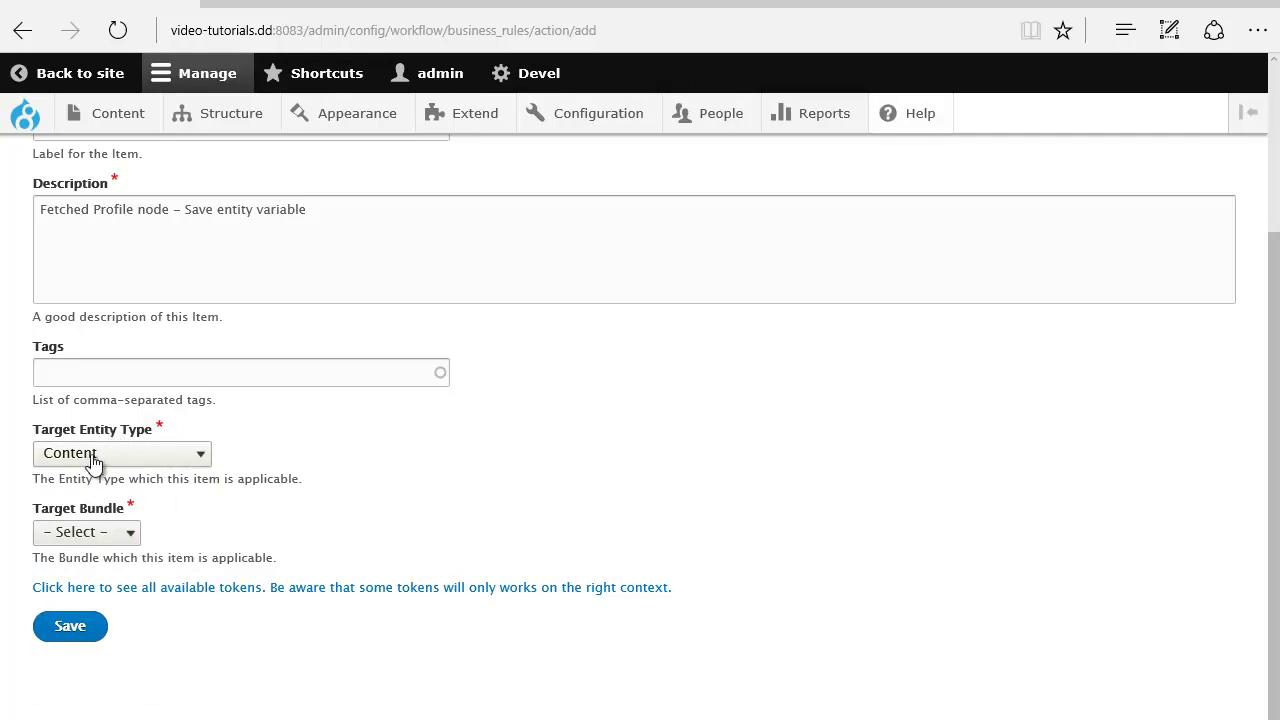
{"action": "left_click", "coordinate": [95, 541]}
{"action": "left_click", "coordinate": [80, 615]}
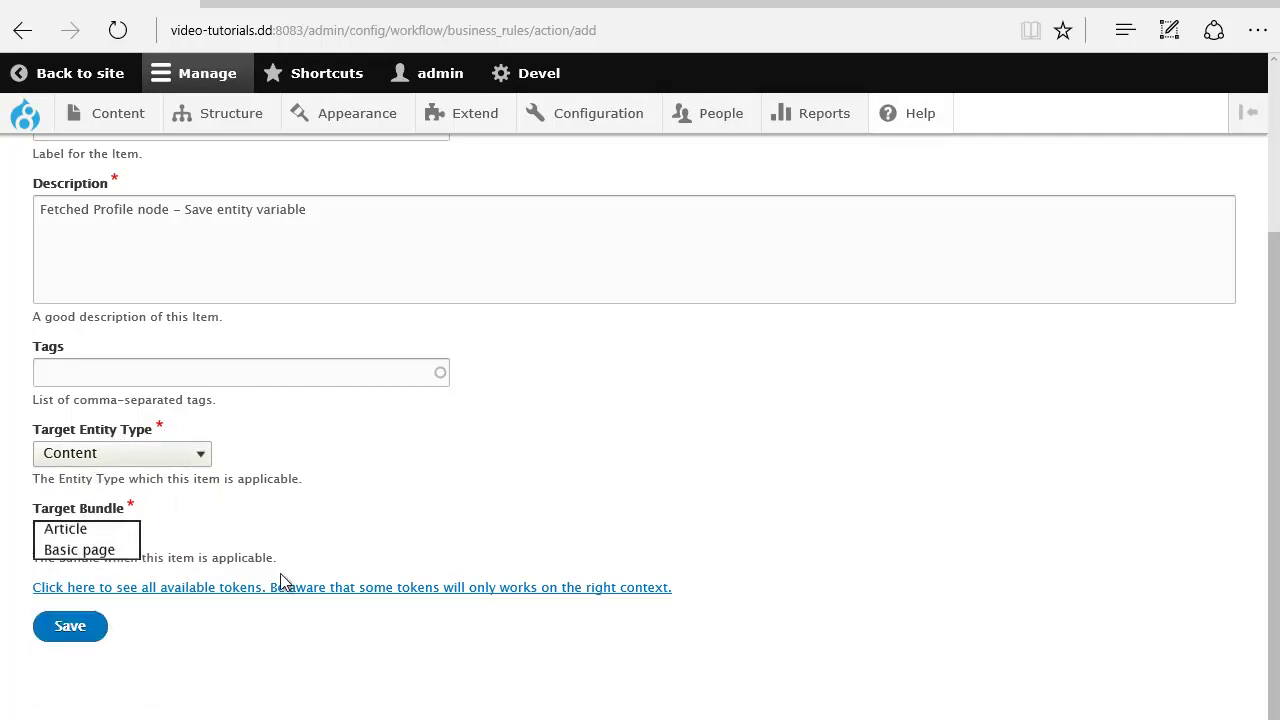
{"action": "left_click", "coordinate": [76, 630]}
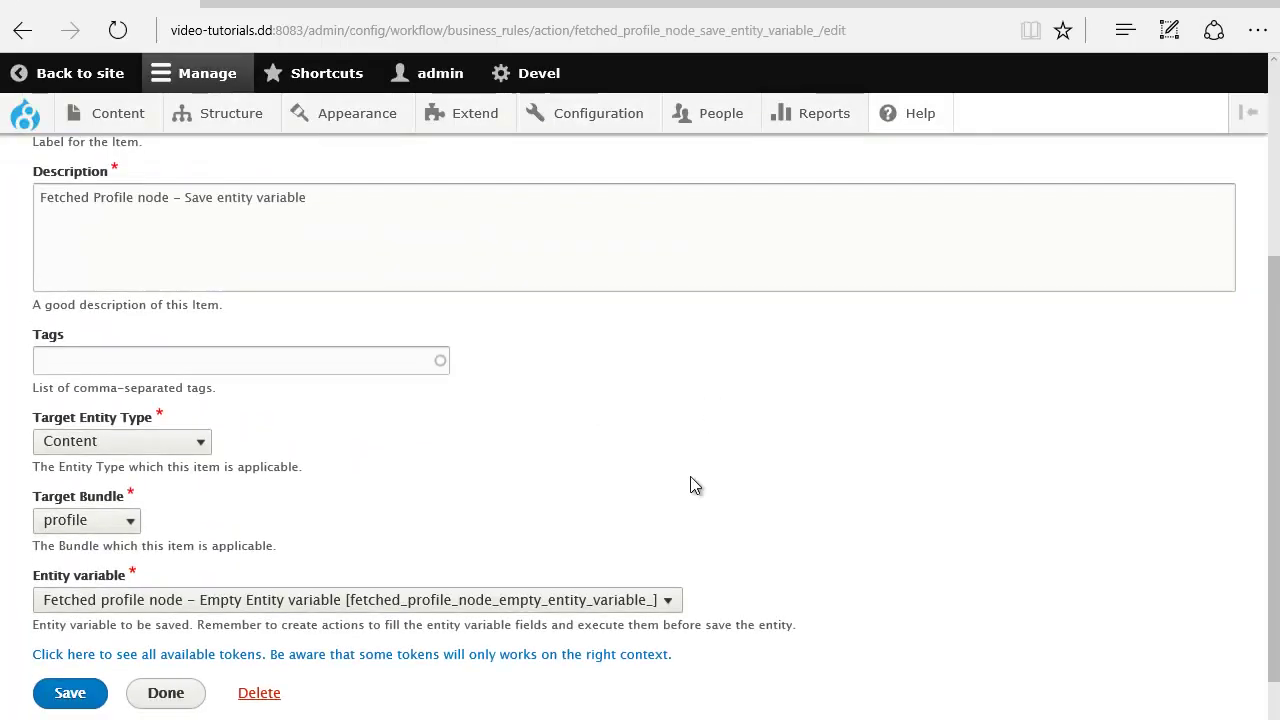
Step: Check which entity variable the action saves, save the action again and return to the Business Rules overview
{"action": "left_click_drag", "start_coordinate": [31, 576], "coordinate": [126, 576]}
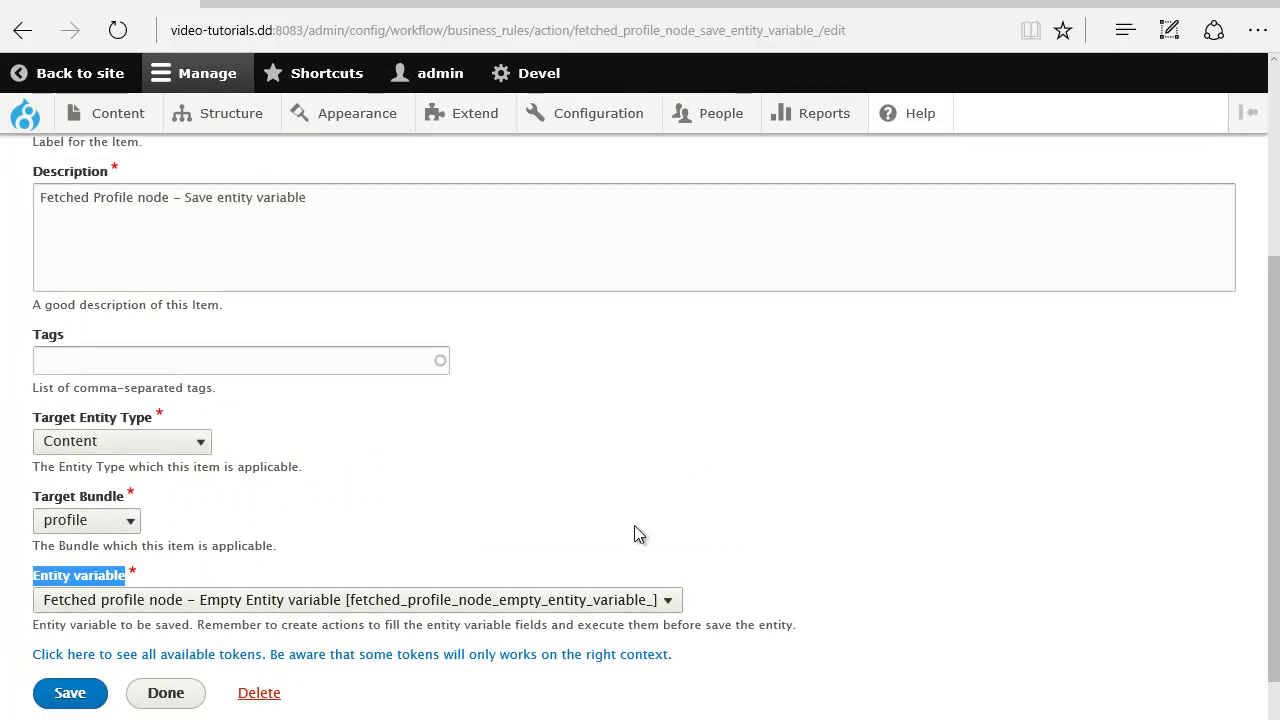
{"action": "left_click", "coordinate": [541, 605]}
{"action": "left_click", "coordinate": [517, 544]}
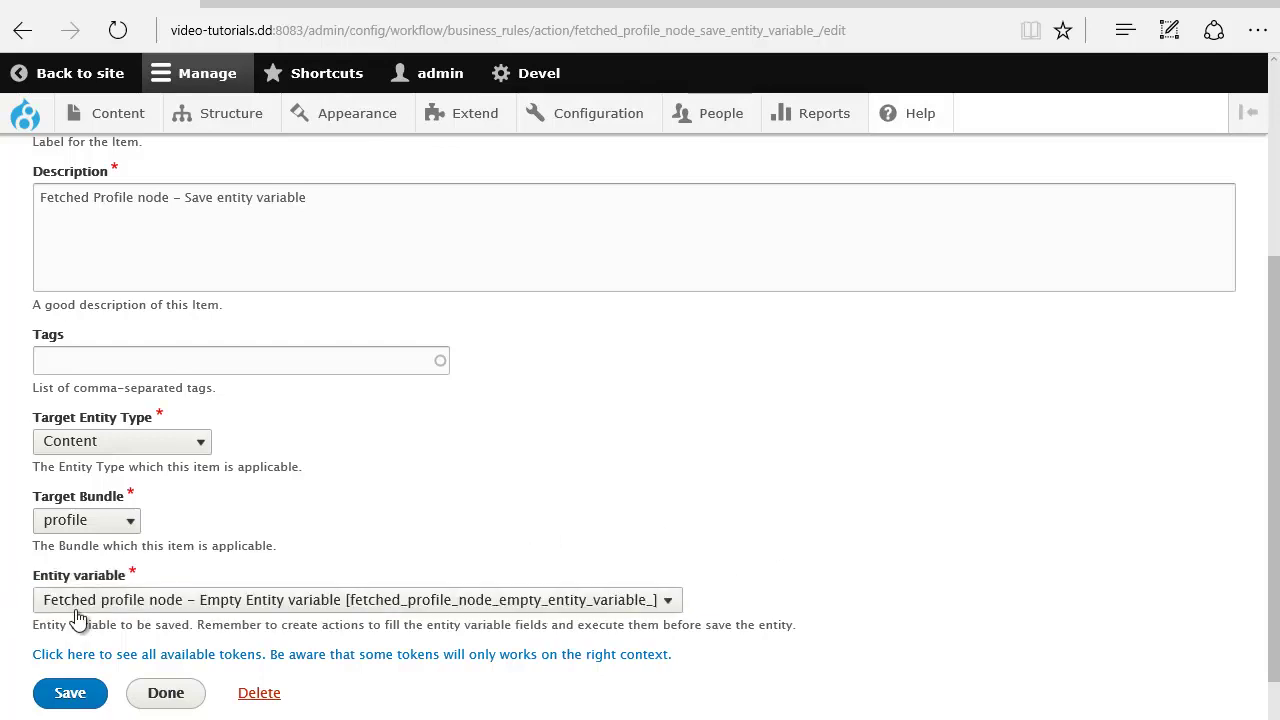
{"action": "left_click", "coordinate": [45, 696]}
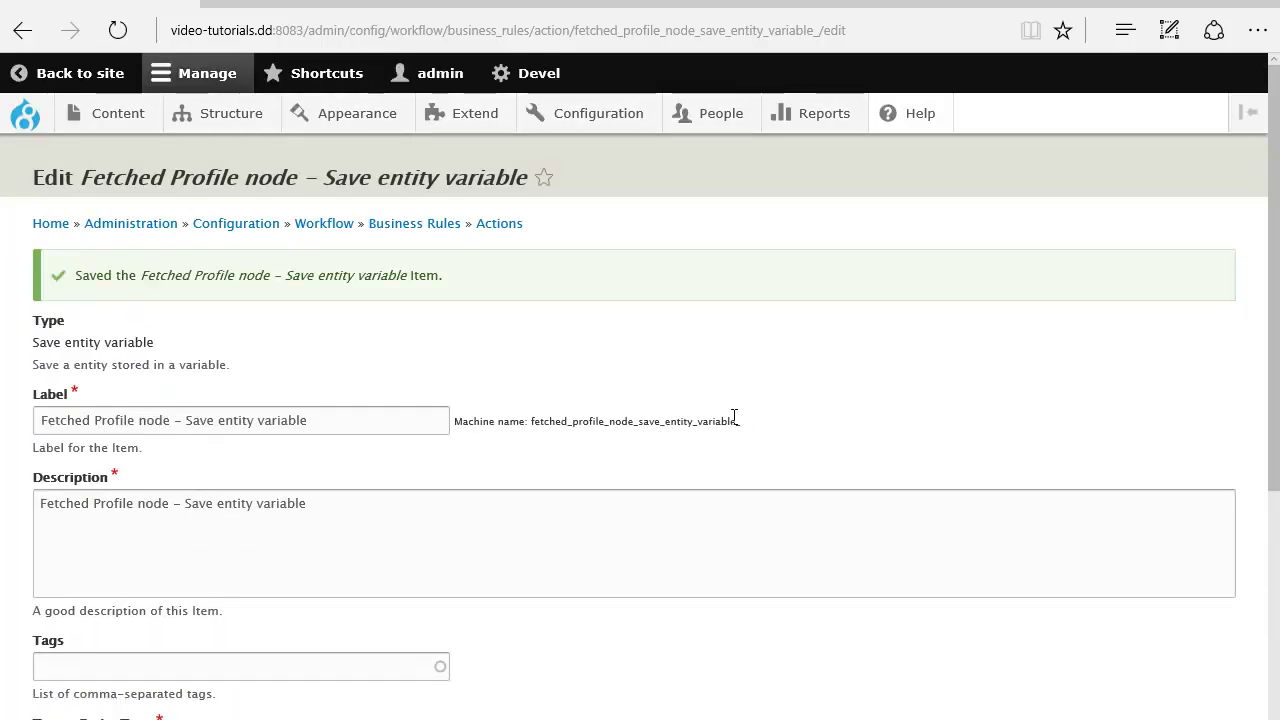
{"action": "left_click", "coordinate": [414, 232]}
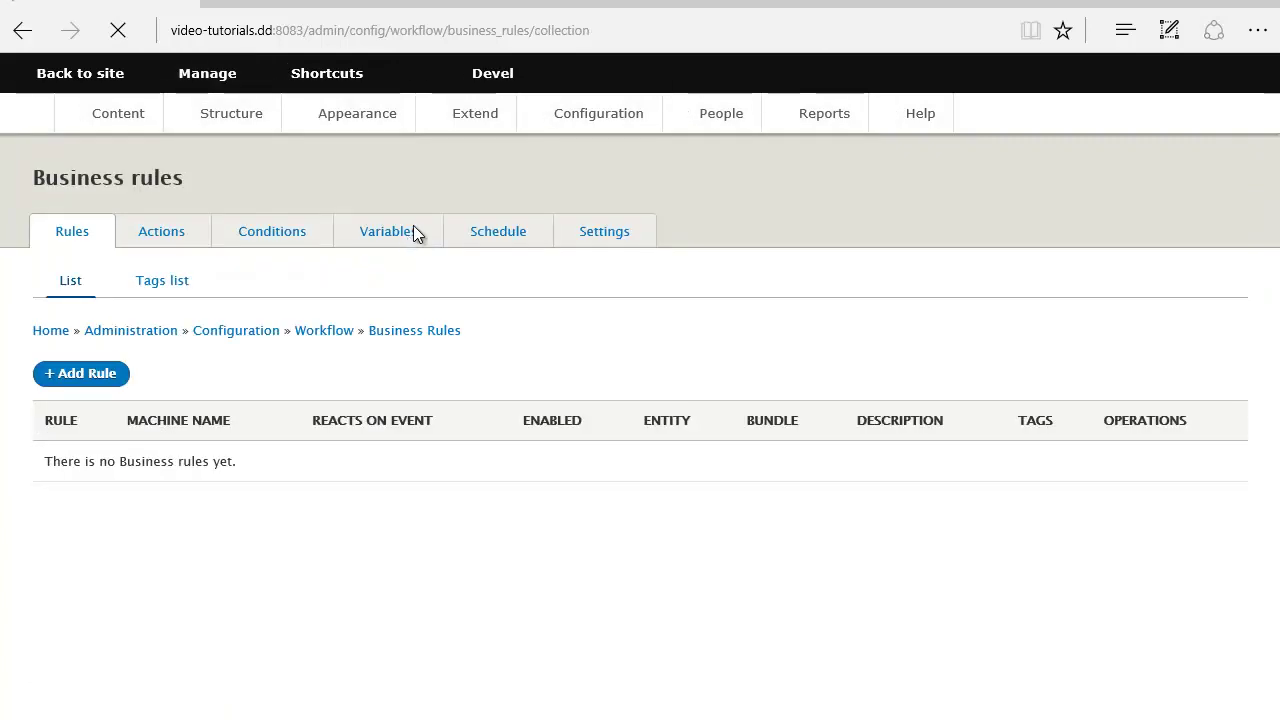
Step: Start a new business rule that reacts on the event "User has logged in"
{"action": "left_click", "coordinate": [69, 370]}
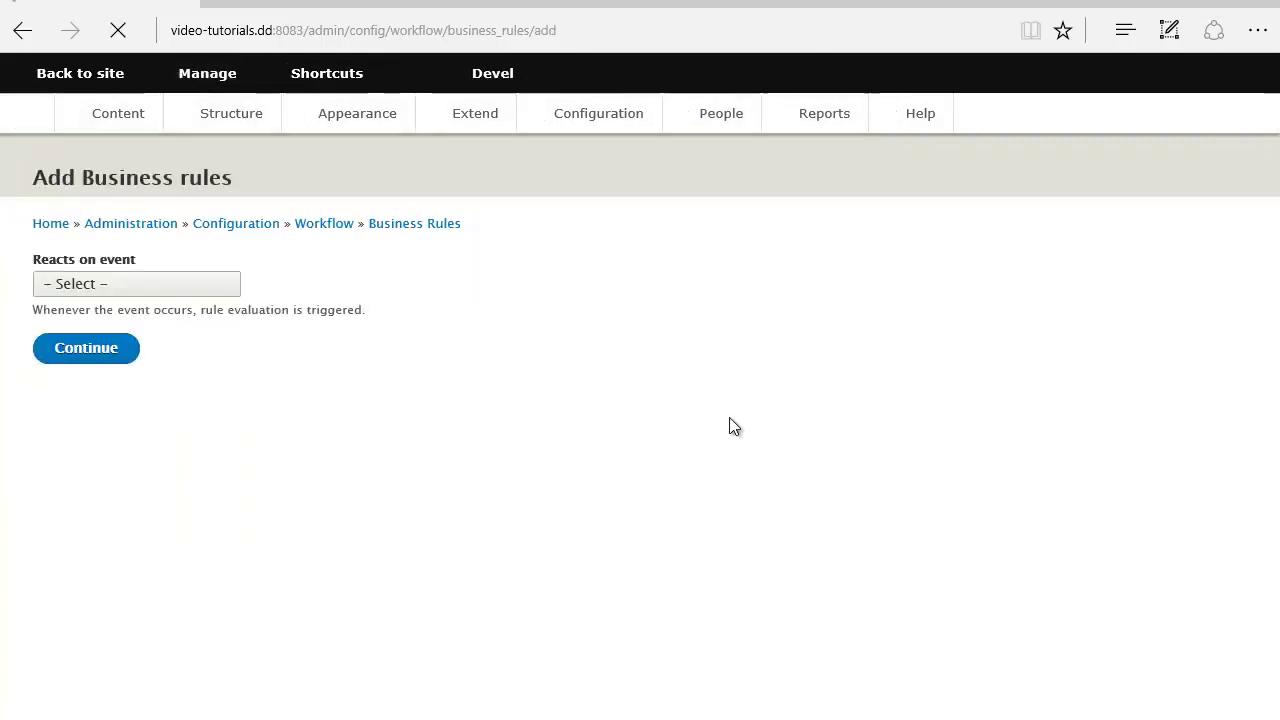
{"action": "left_click", "coordinate": [180, 285]}
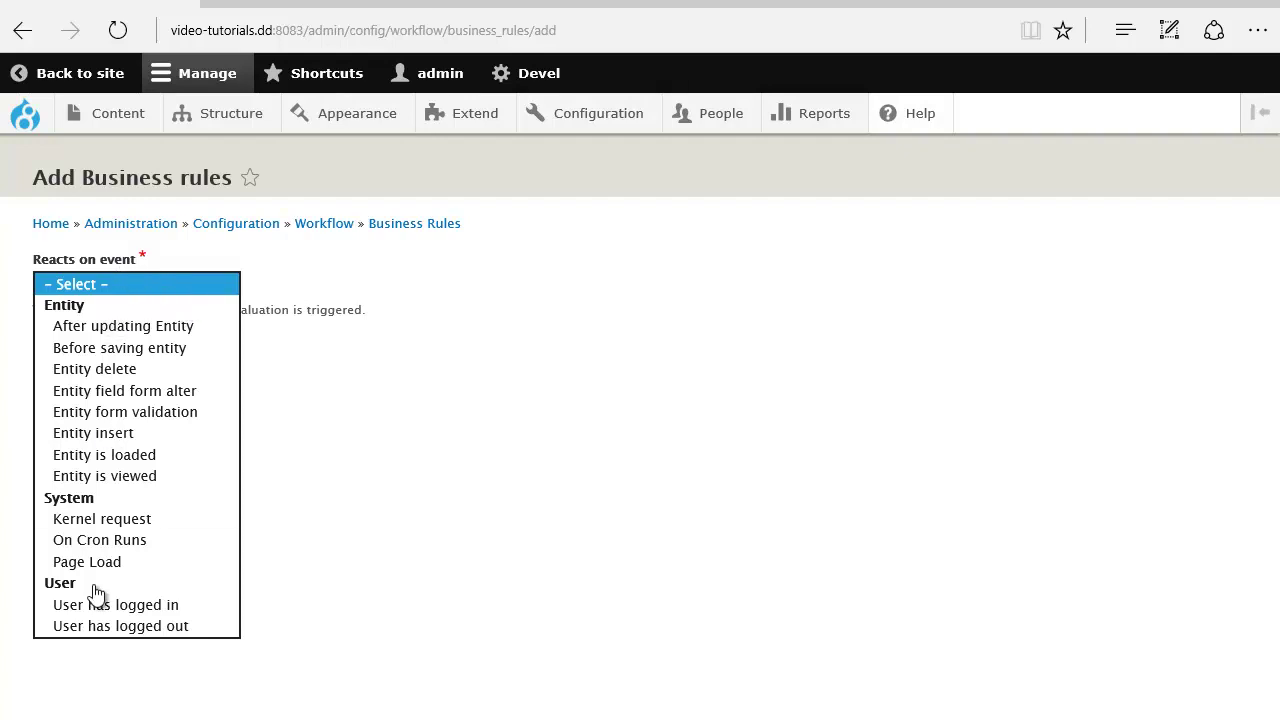
{"action": "left_click", "coordinate": [65, 606]}
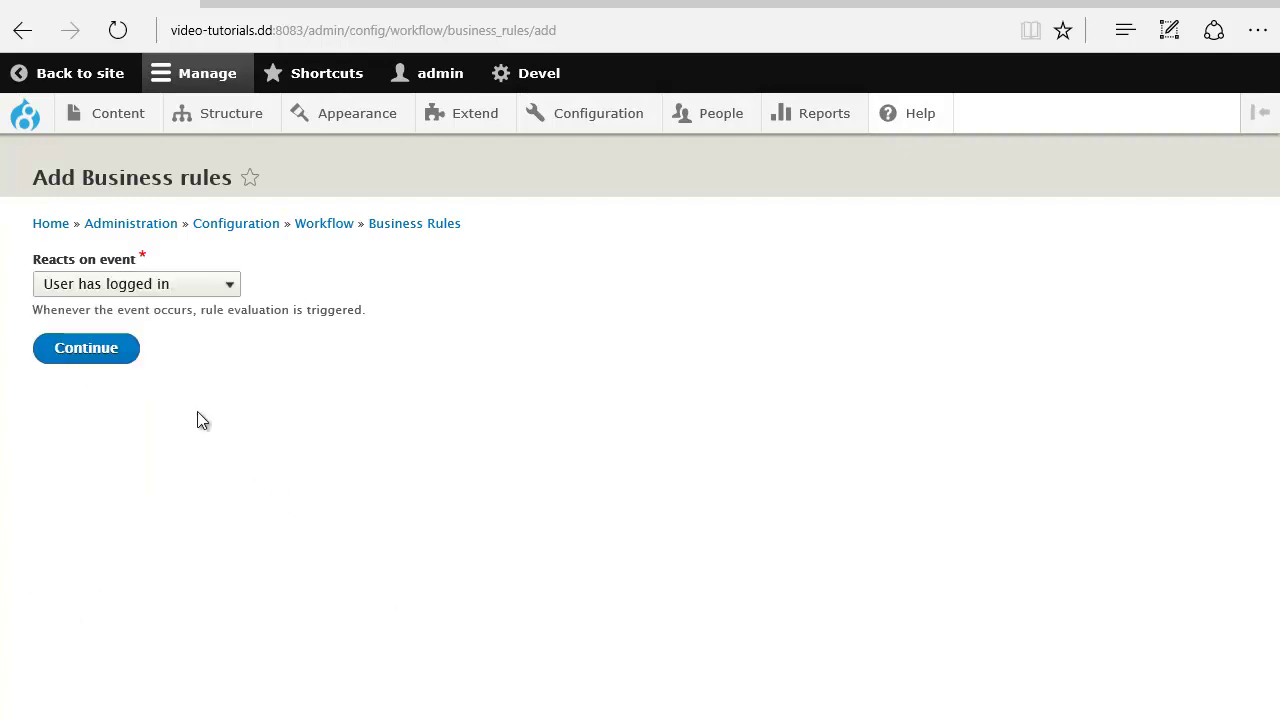
{"action": "left_click", "coordinate": [119, 356]}
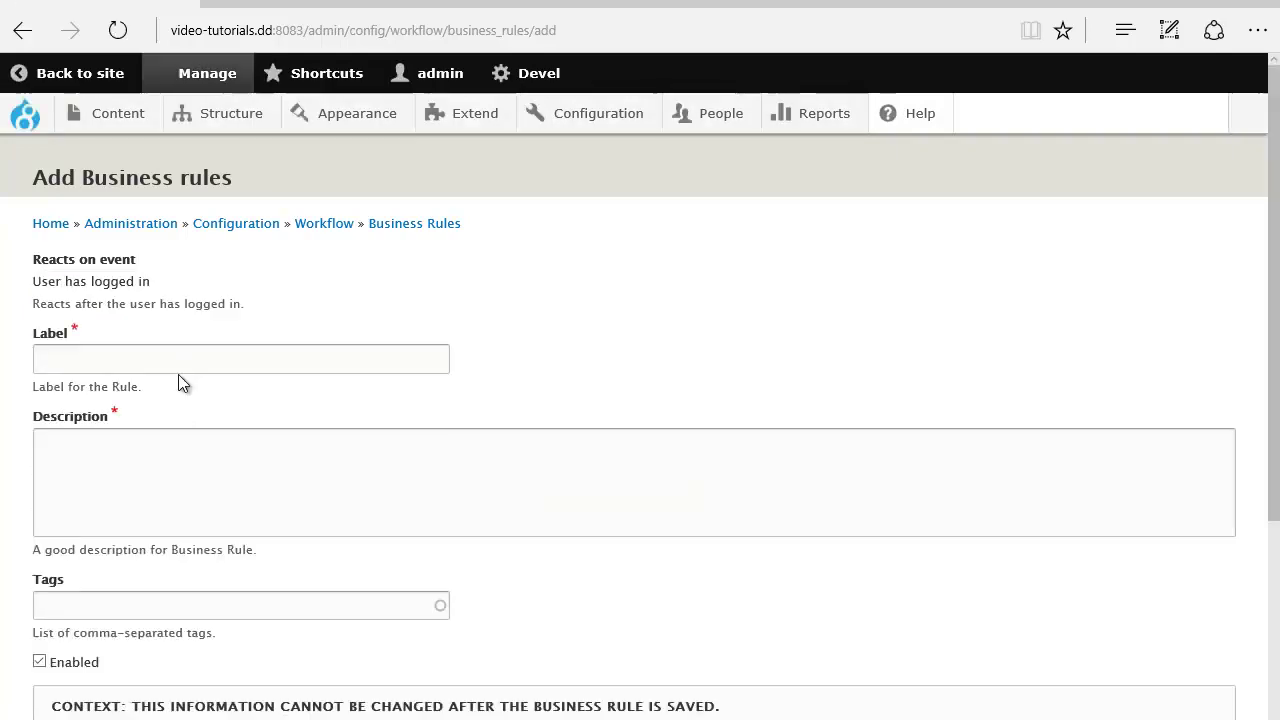
Step: Label the rule "Fetched profile - node User has logged in", reusing the event name copied from the form
{"action": "left_click_drag", "start_coordinate": [152, 286], "coordinate": [11, 289]}
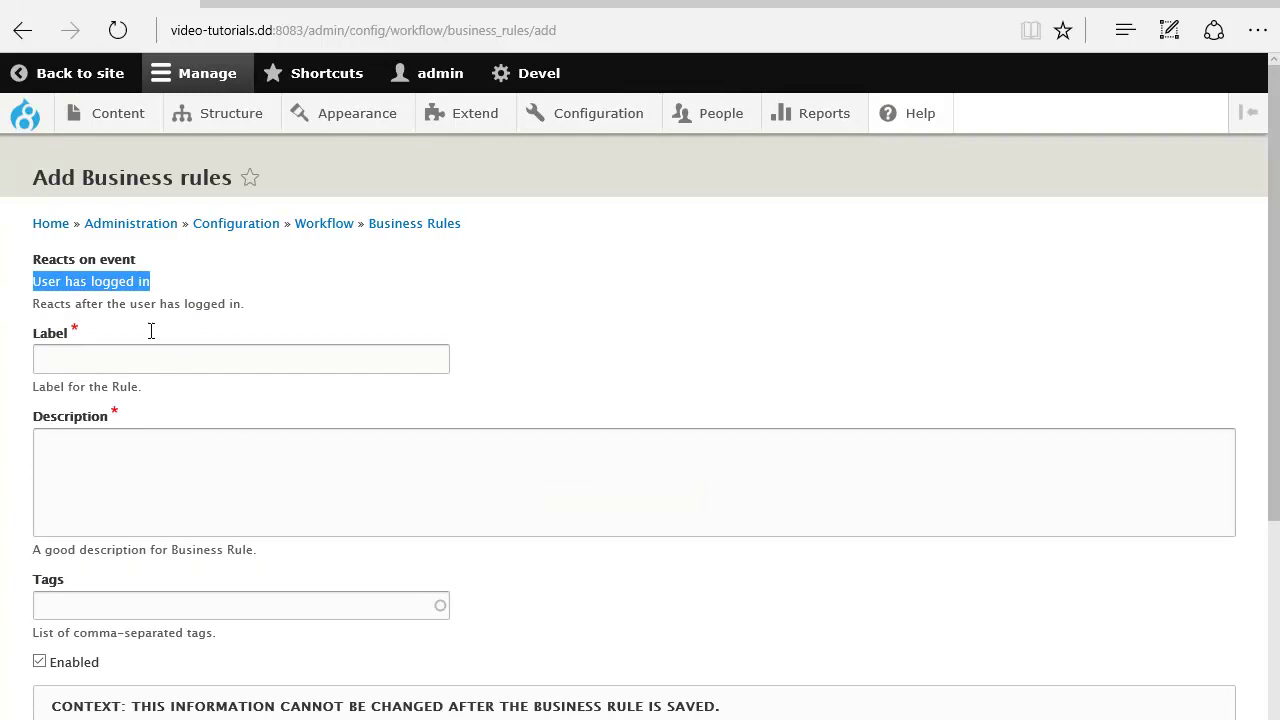
{"action": "left_click", "coordinate": [123, 359]}
{"action": "key", "text": "ctrl+v"}
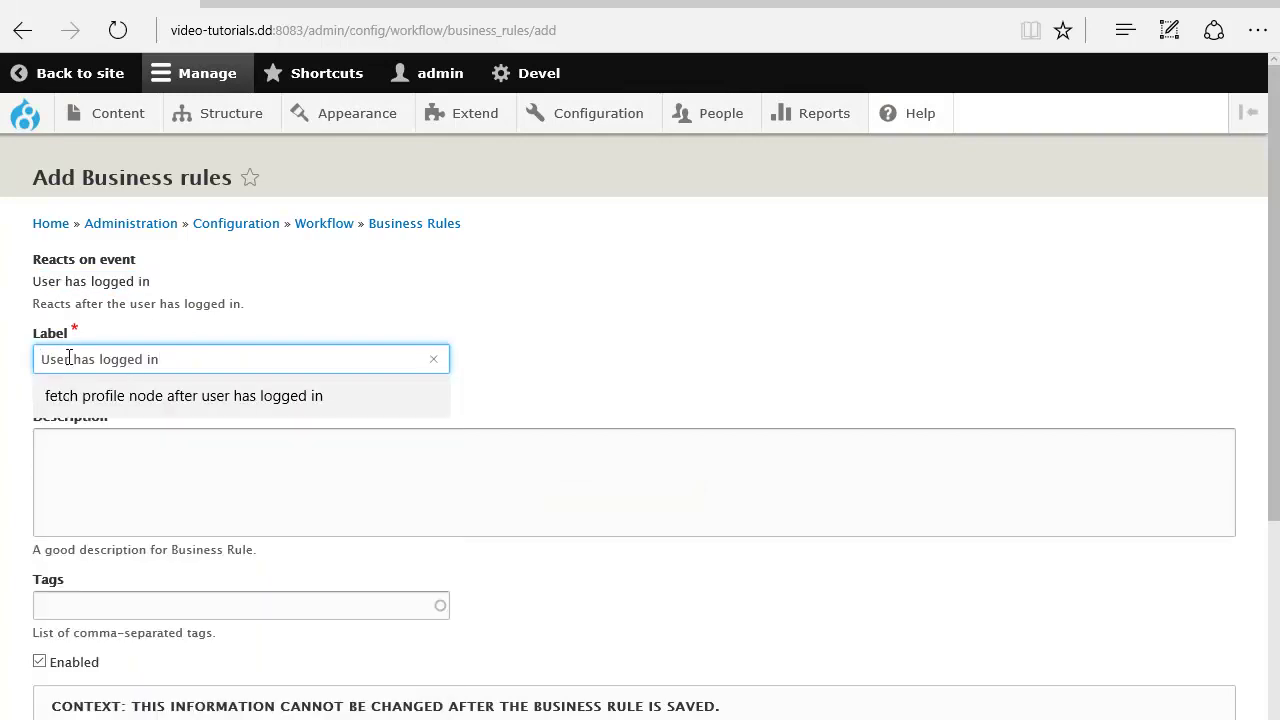
{"action": "type", "text": "fetched "}
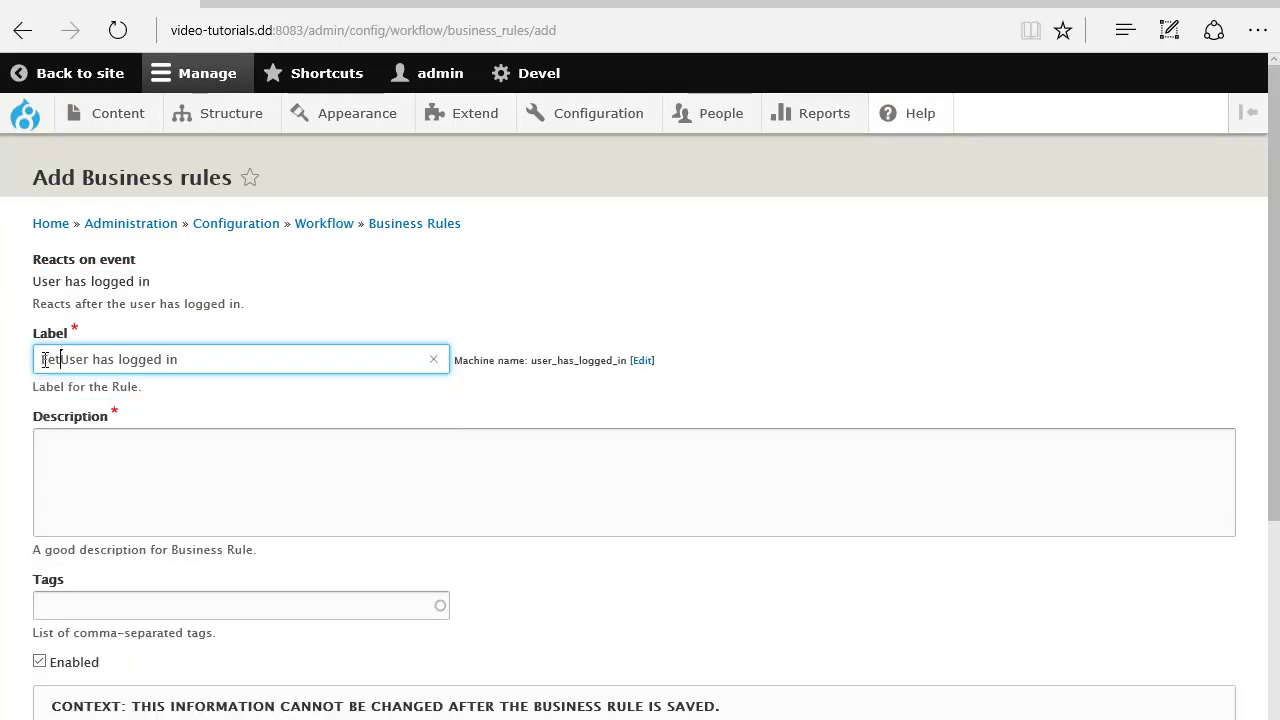
{"action": "type", "text": "node "}
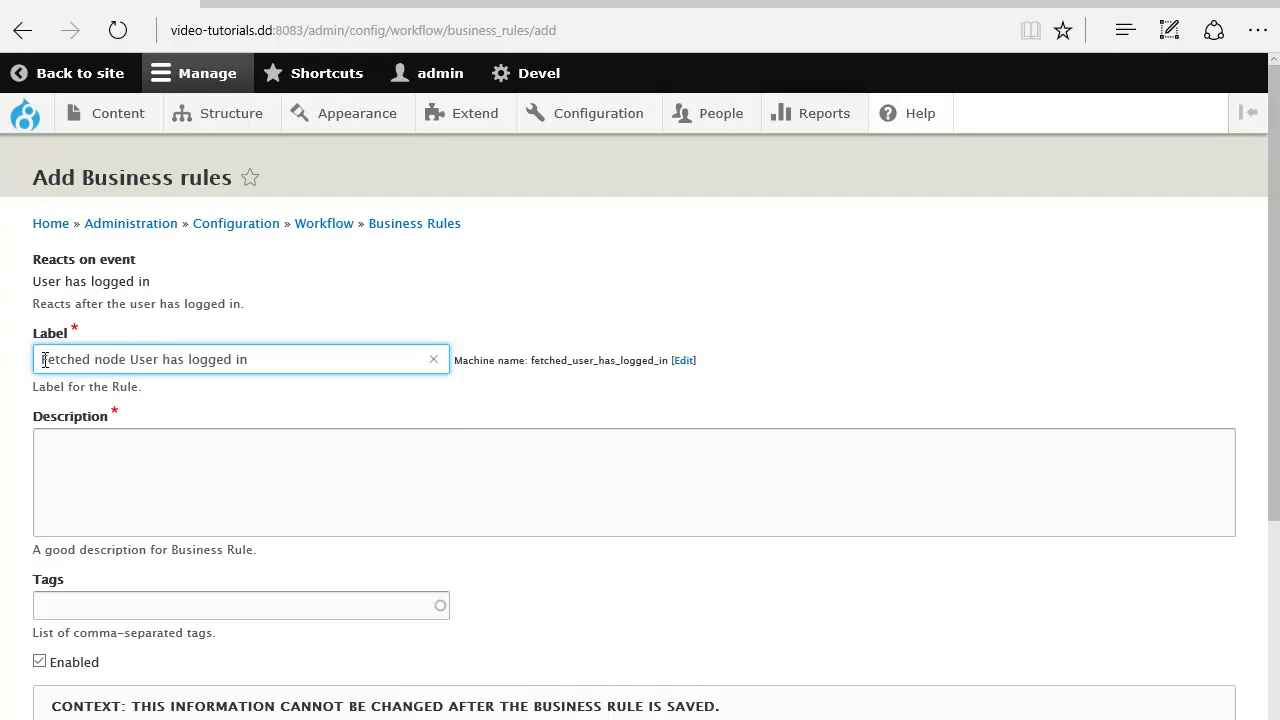
{"action": "type", "text": "profile "}
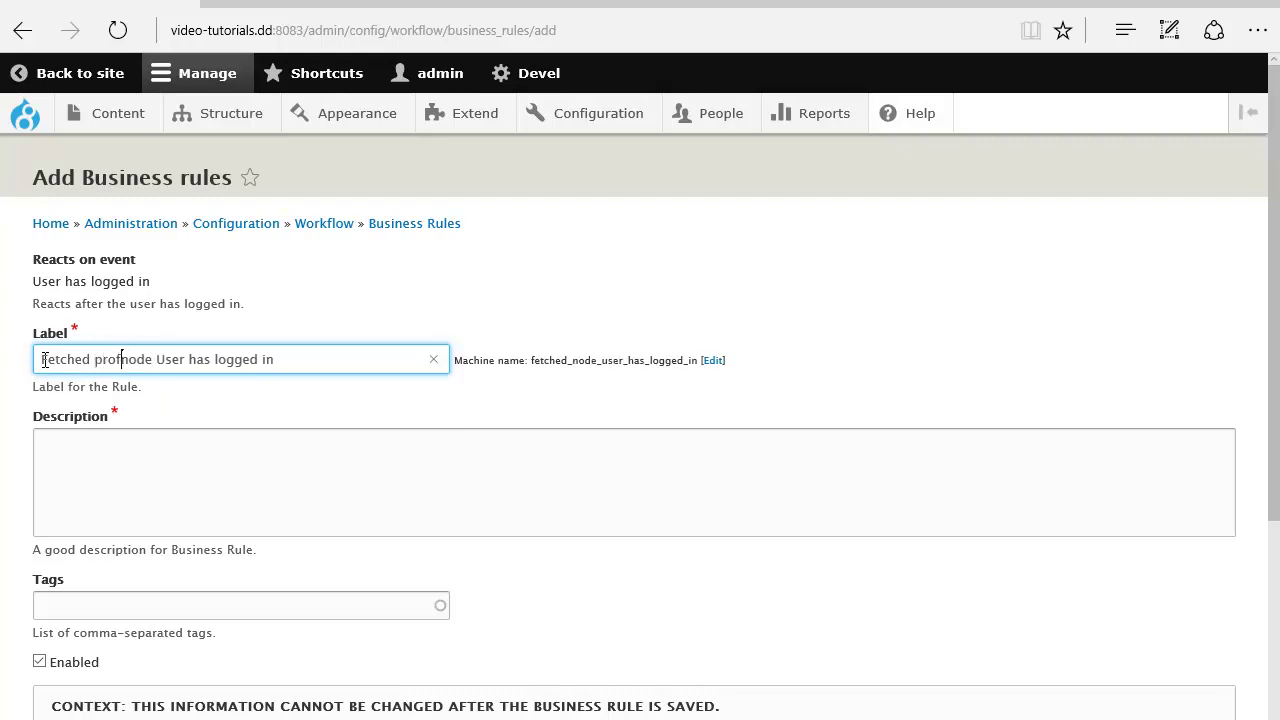
{"action": "type", "text": "-"}
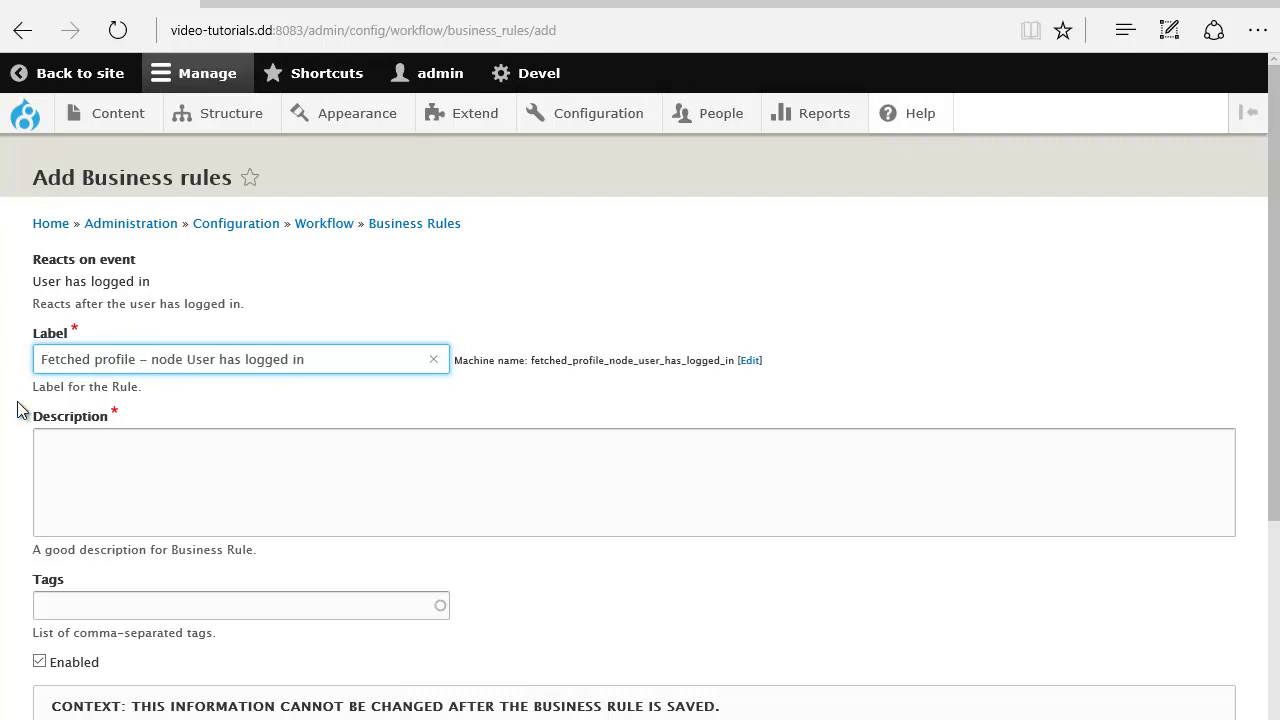
Step: Copy the rule's full label into its description and save the rule
{"action": "key", "text": "ctrl+a"}
{"action": "key", "text": "ctrl+c"}
{"action": "left_click", "coordinate": [134, 468]}
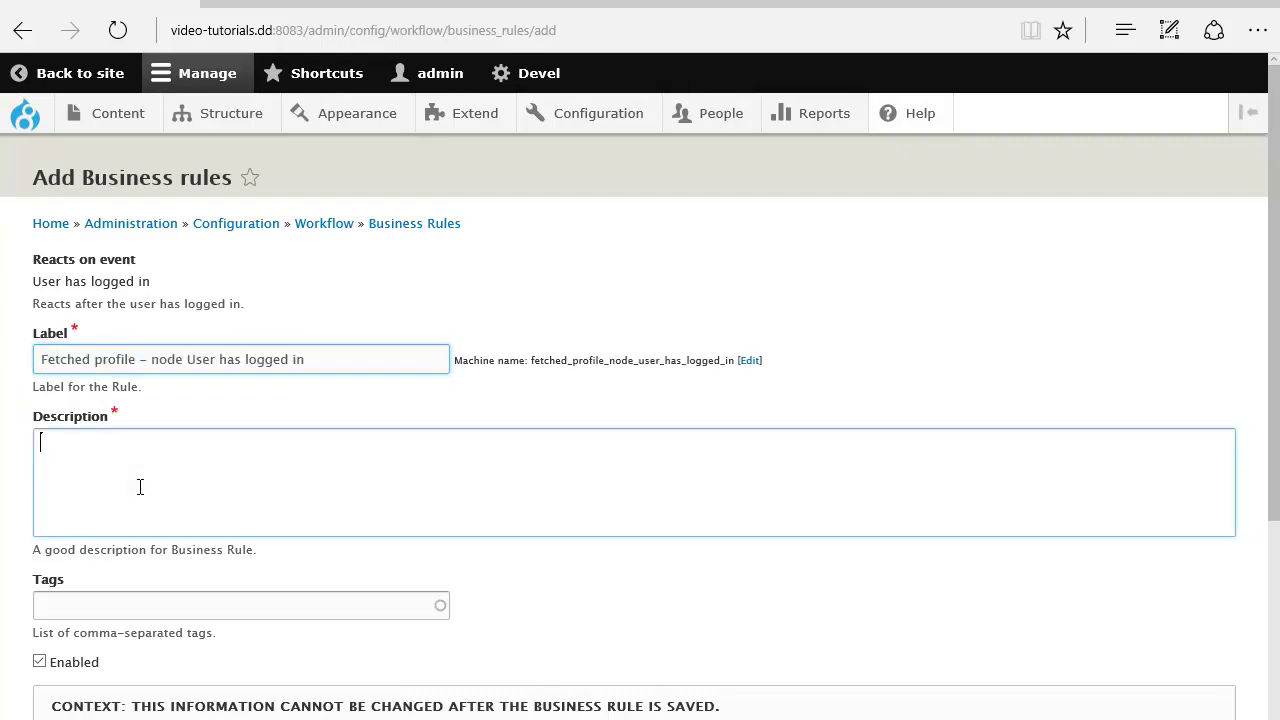
{"action": "key", "text": "ctrl+v"}
{"action": "scroll", "coordinate": [829, 296], "scroll_direction": "down", "scroll_amount": 3}
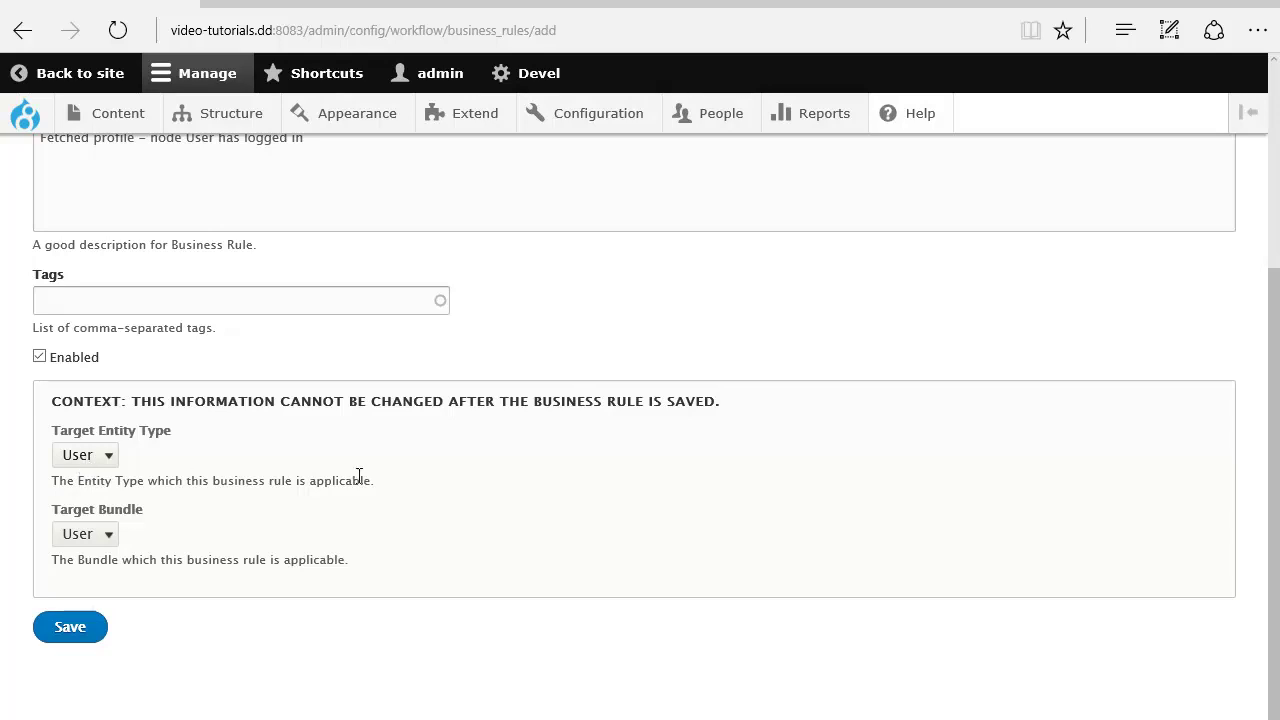
{"action": "left_click", "coordinate": [63, 626]}
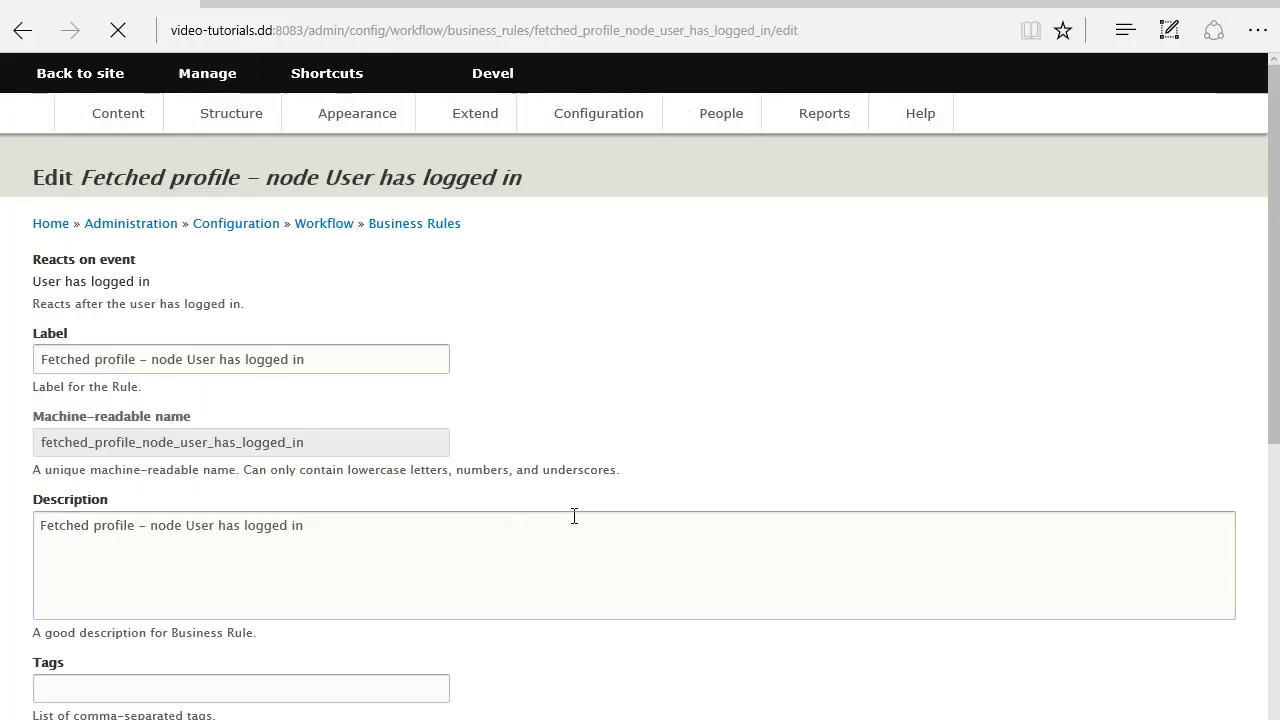
Step: Add the fetch entity variable by id, save entity variable and set values to entity variable actions to the rule's items, in that order
{"action": "scroll", "coordinate": [645, 428], "scroll_direction": "down", "scroll_amount": 6}
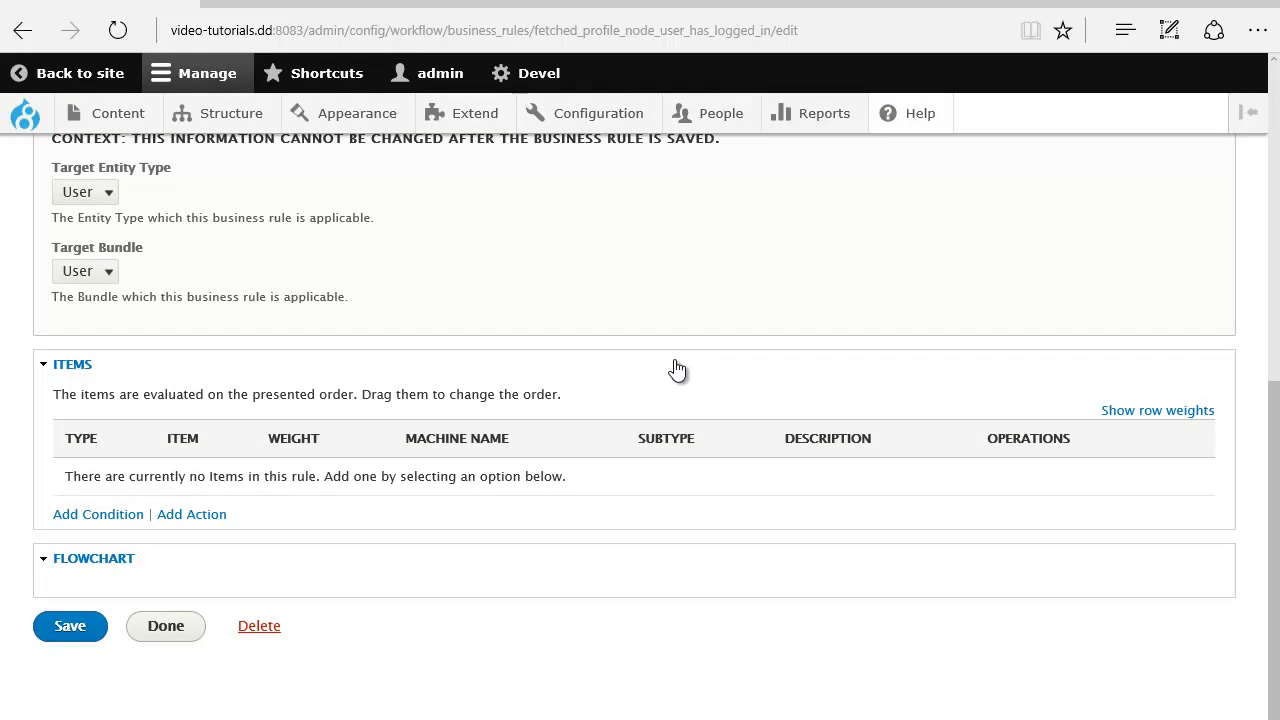
{"action": "left_click", "coordinate": [204, 518]}
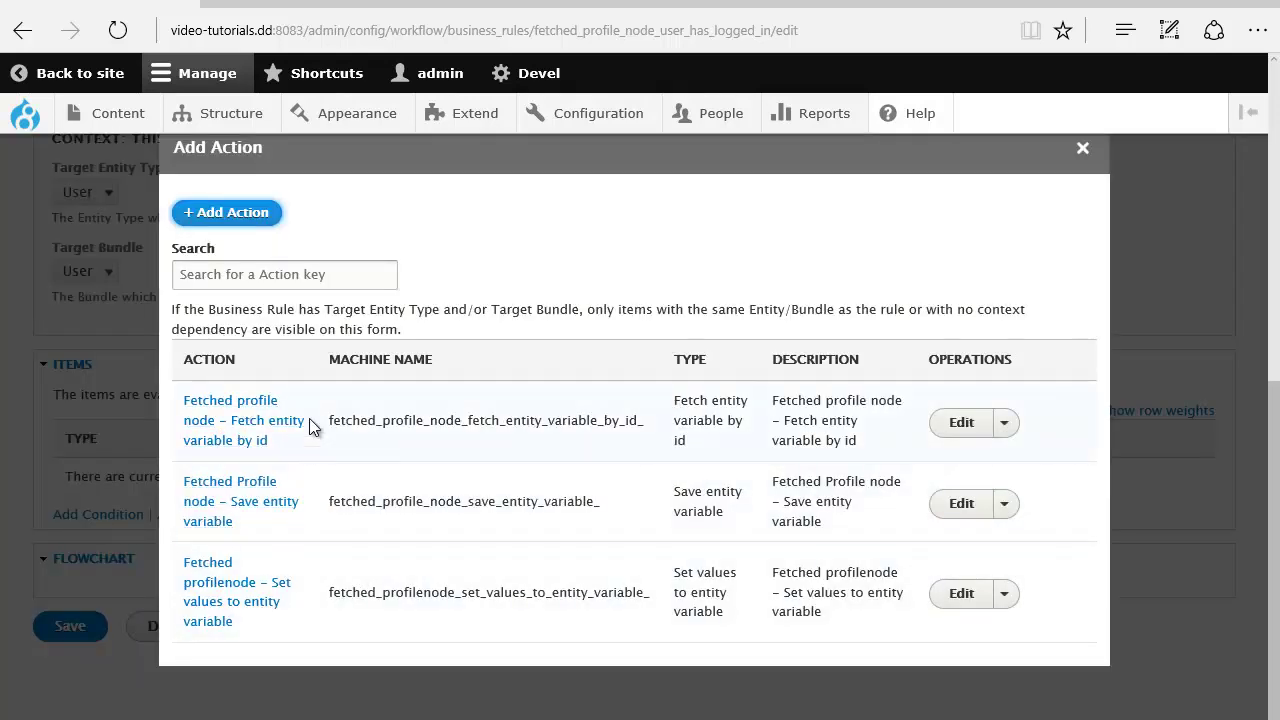
{"action": "left_click", "coordinate": [230, 404]}
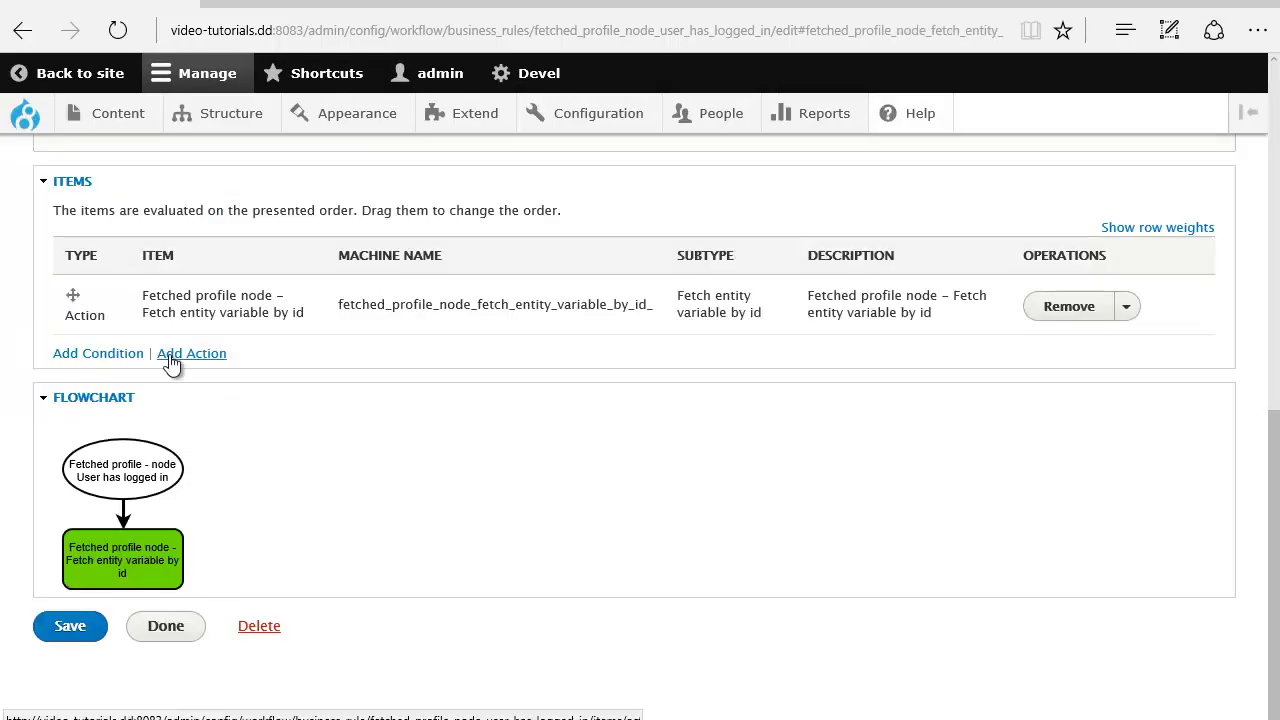
{"action": "left_click", "coordinate": [171, 356]}
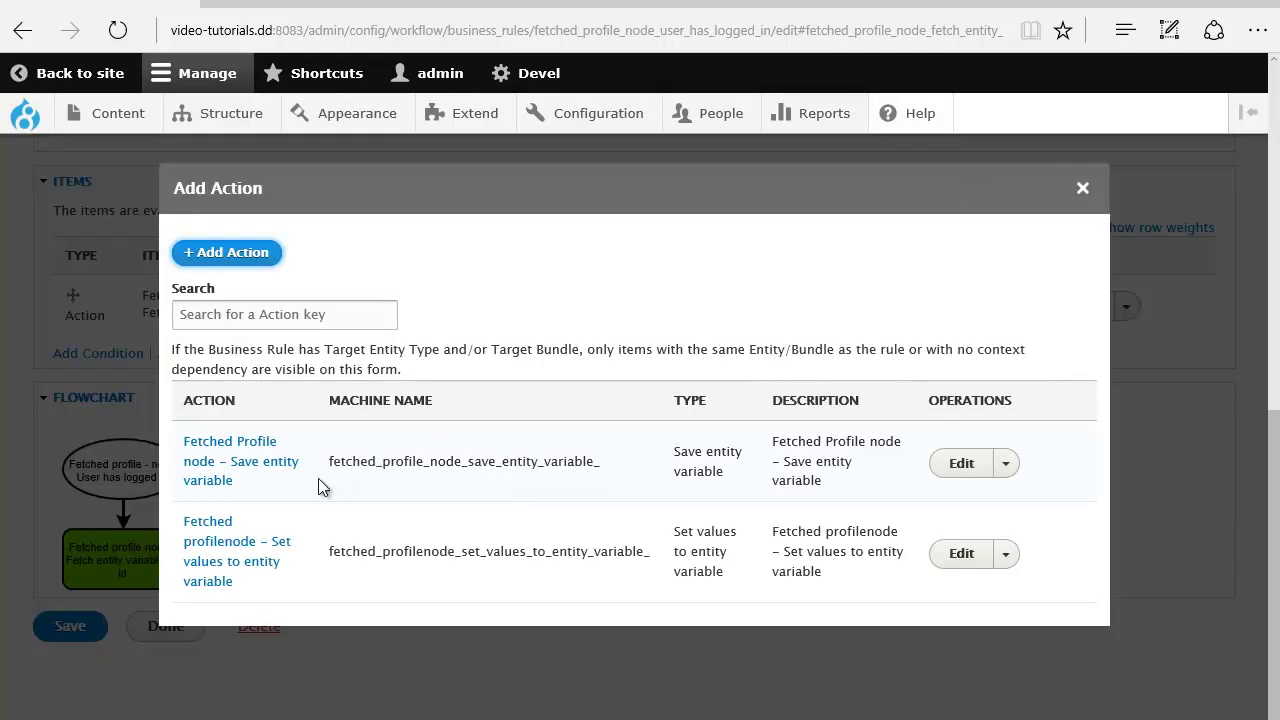
{"action": "left_click", "coordinate": [257, 449]}
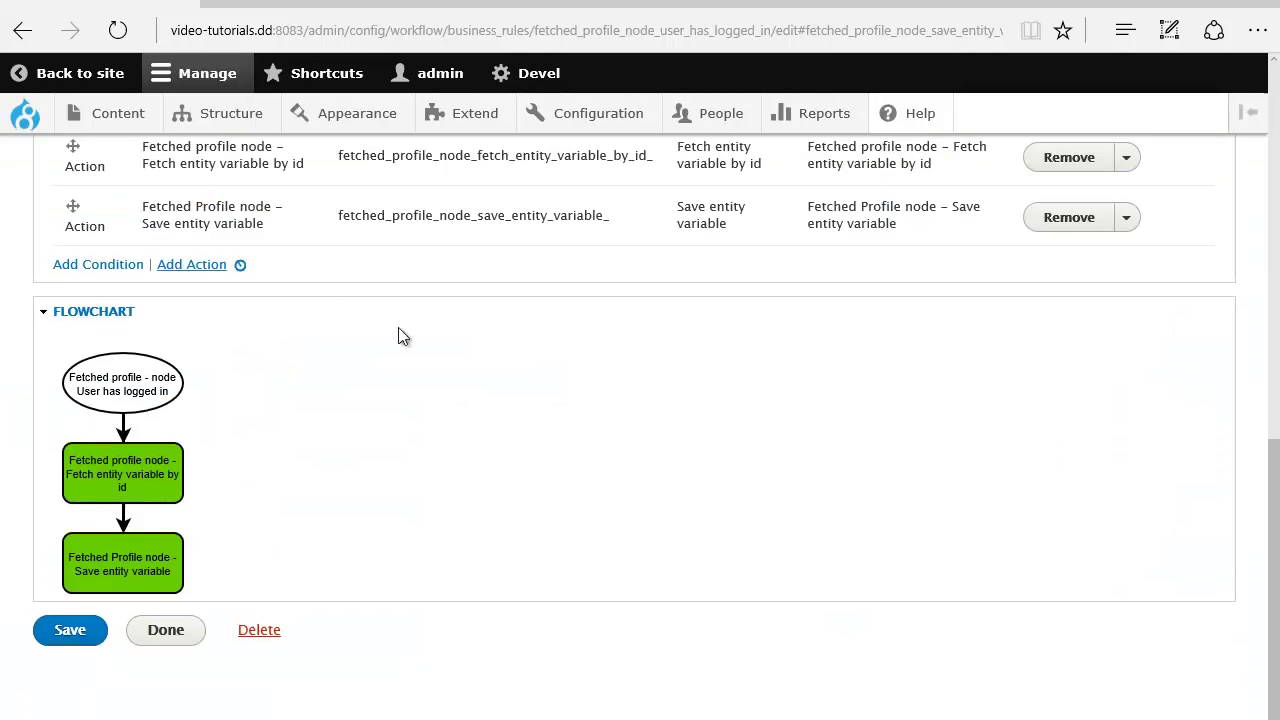
{"action": "scroll", "coordinate": [398, 335], "scroll_direction": "up", "scroll_amount": 2}
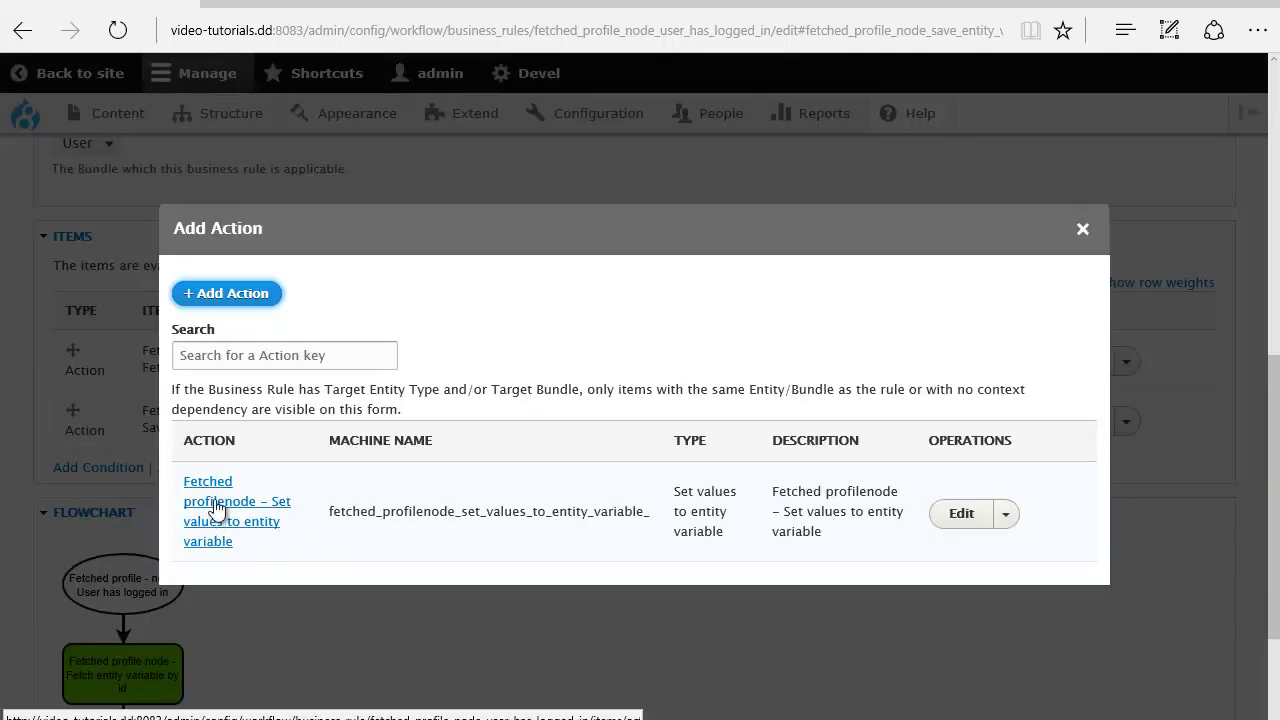
{"action": "left_click", "coordinate": [216, 507]}
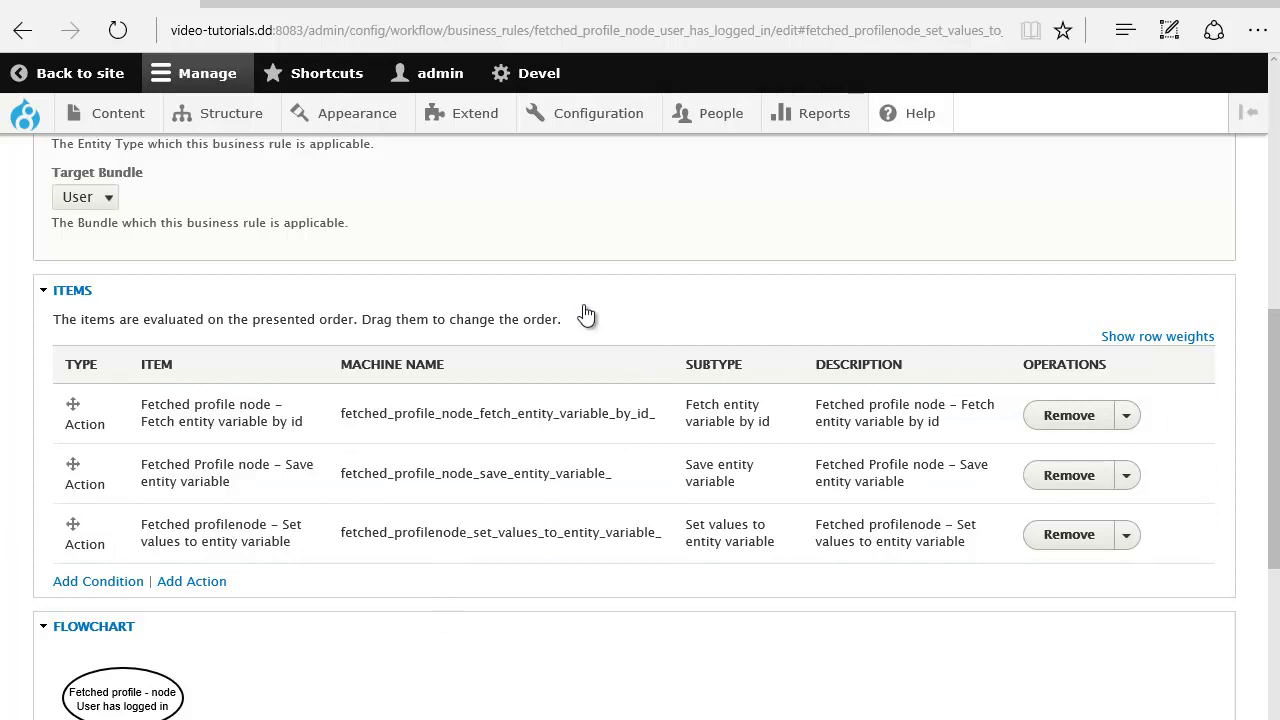
Step: Move the set values to entity variable action between the fetch and save actions in the rule's items
{"action": "left_click_drag", "start_coordinate": [55, 320], "coordinate": [565, 322]}
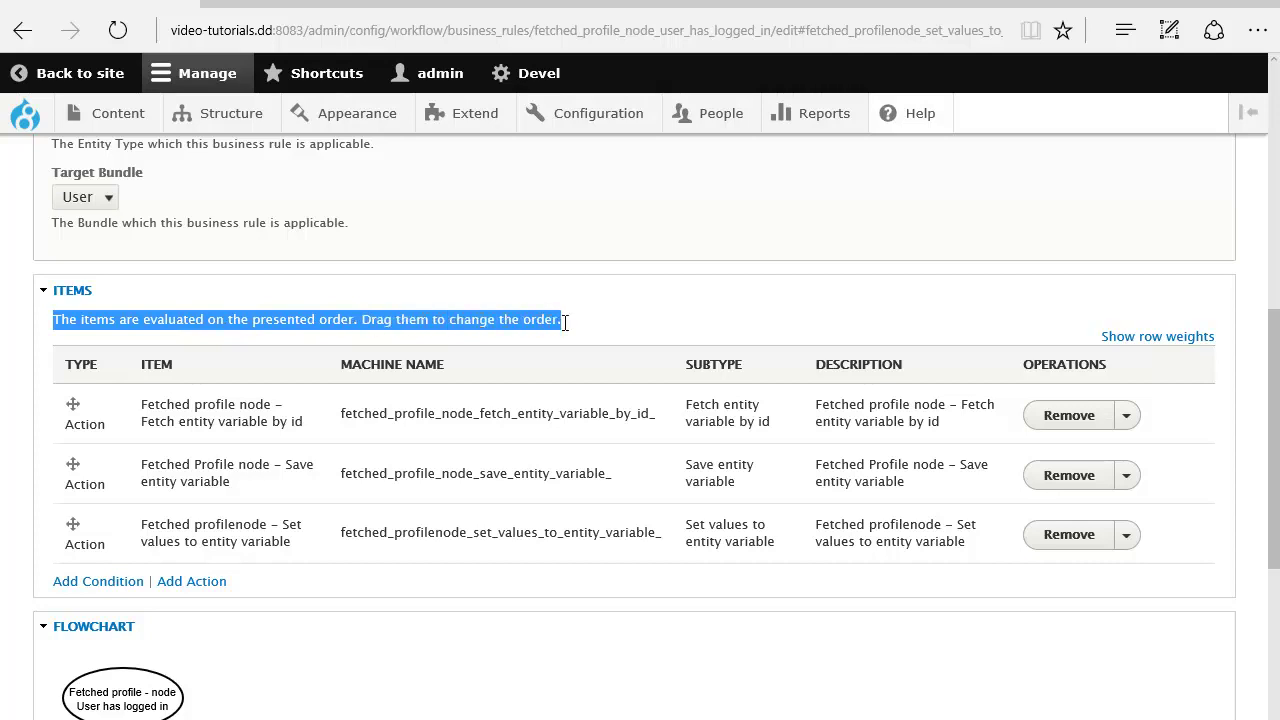
{"action": "left_click", "coordinate": [596, 310]}
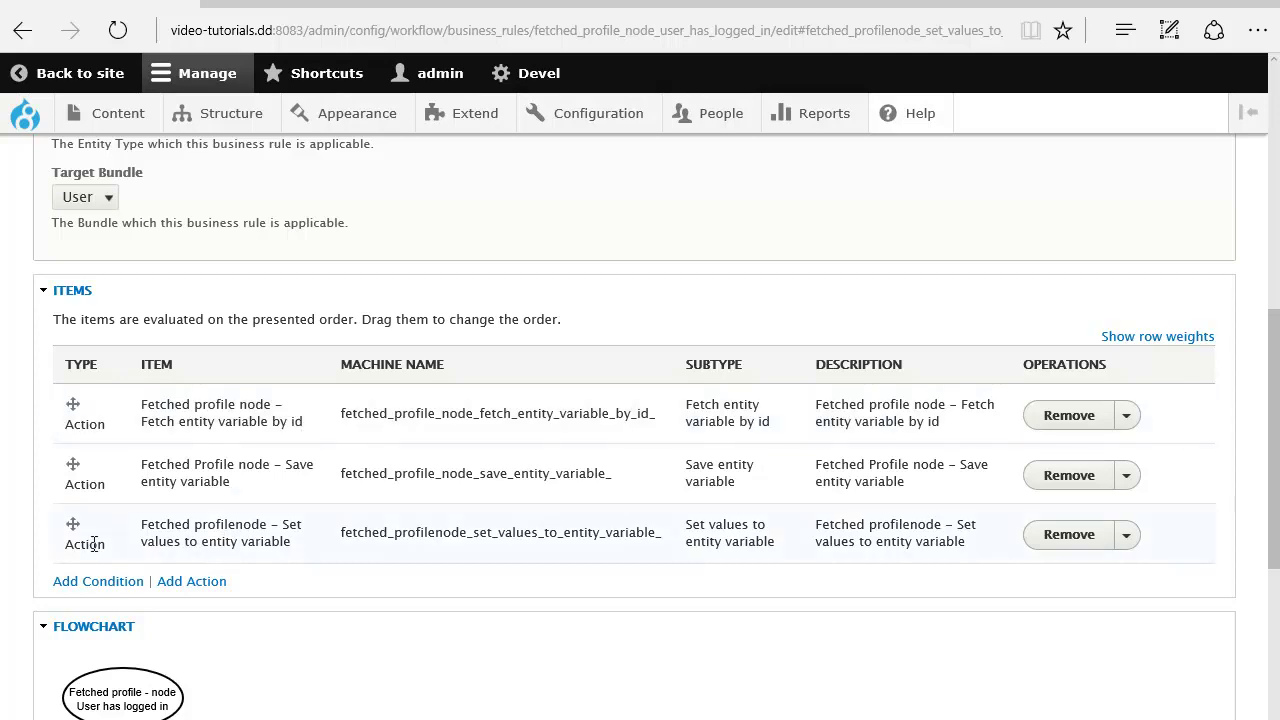
{"action": "left_click_drag", "start_coordinate": [71, 528], "coordinate": [69, 477]}
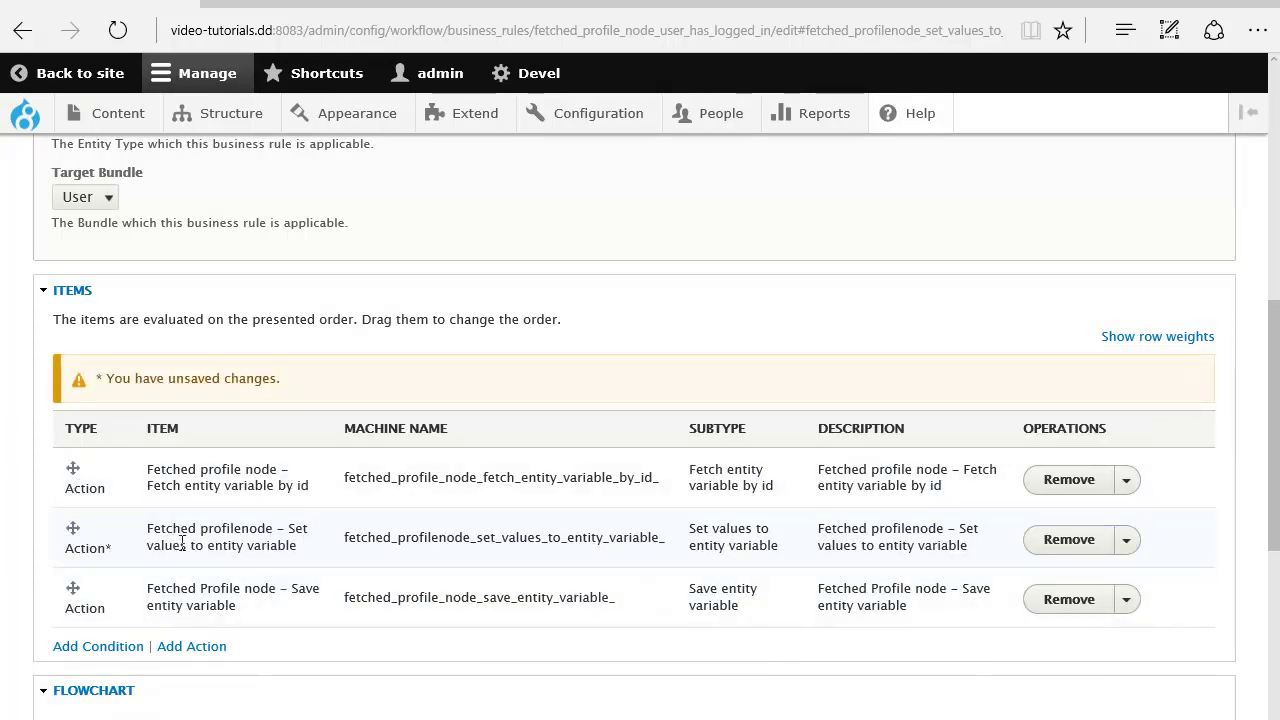
Step: Review the order of the rule's three actions and save the rule
{"action": "triple_click", "coordinate": [249, 609]}
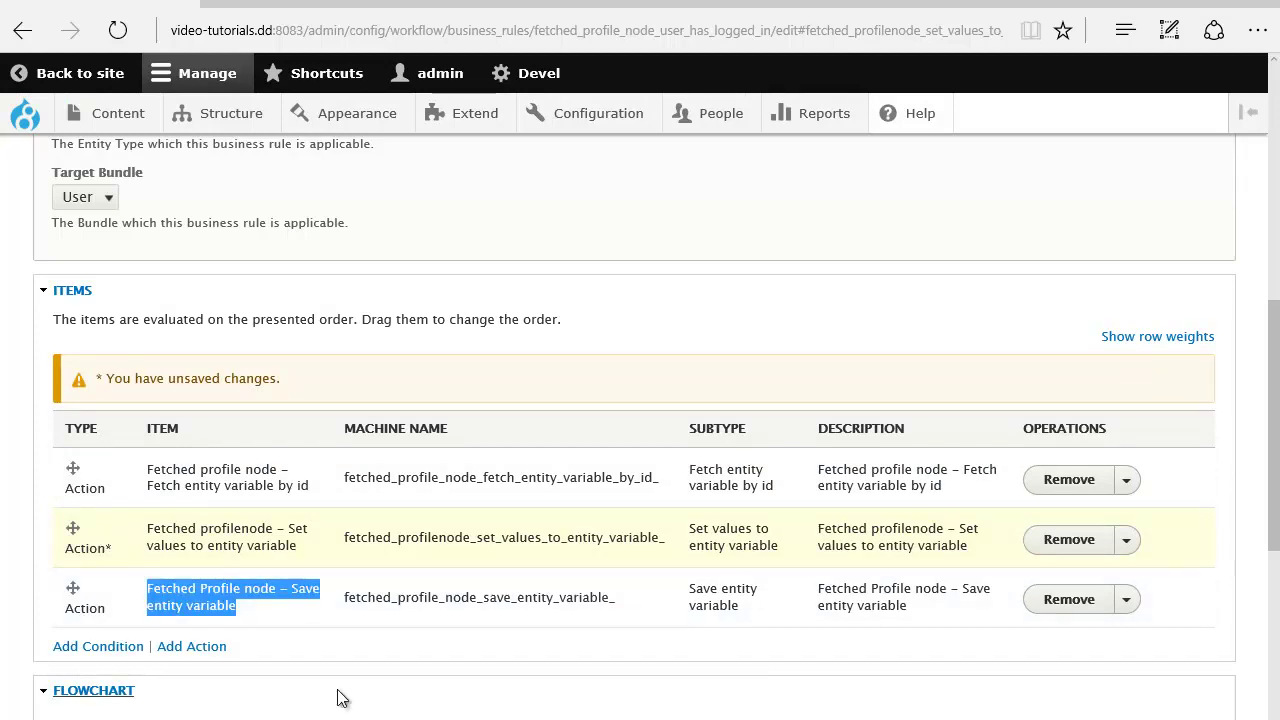
{"action": "left_click_drag", "start_coordinate": [310, 488], "coordinate": [146, 466]}
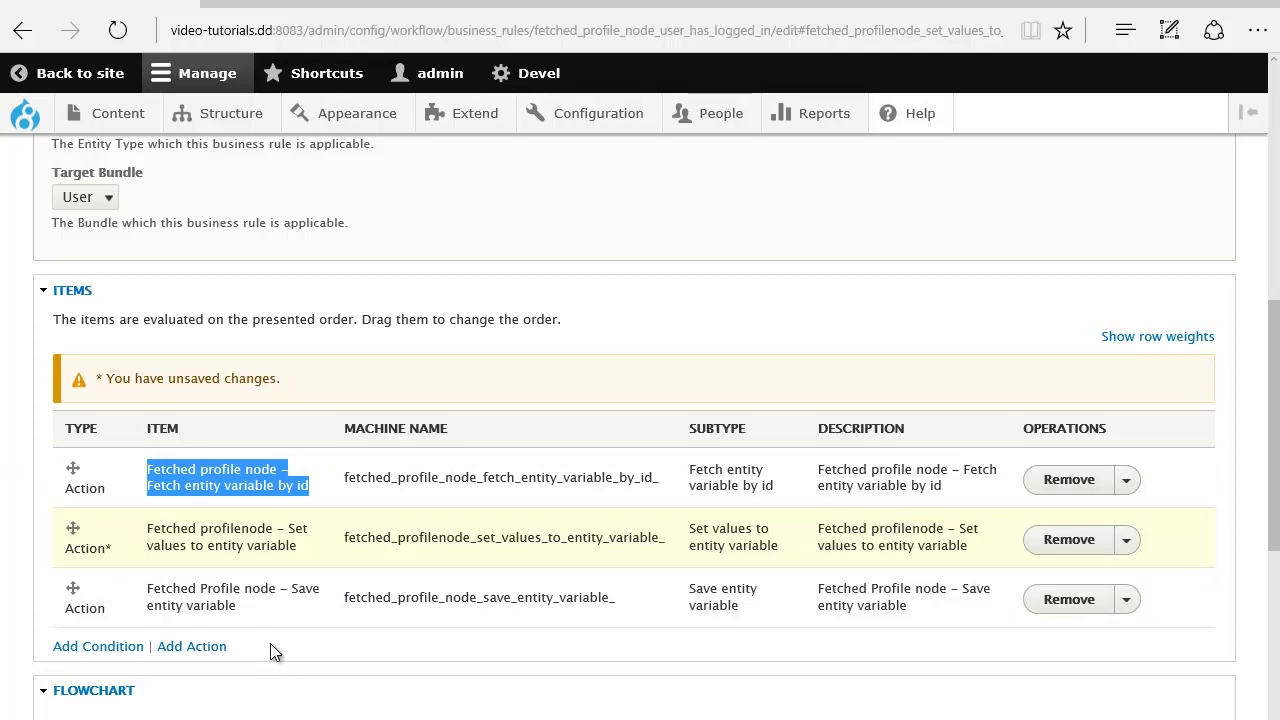
{"action": "left_click_drag", "start_coordinate": [302, 544], "coordinate": [146, 528]}
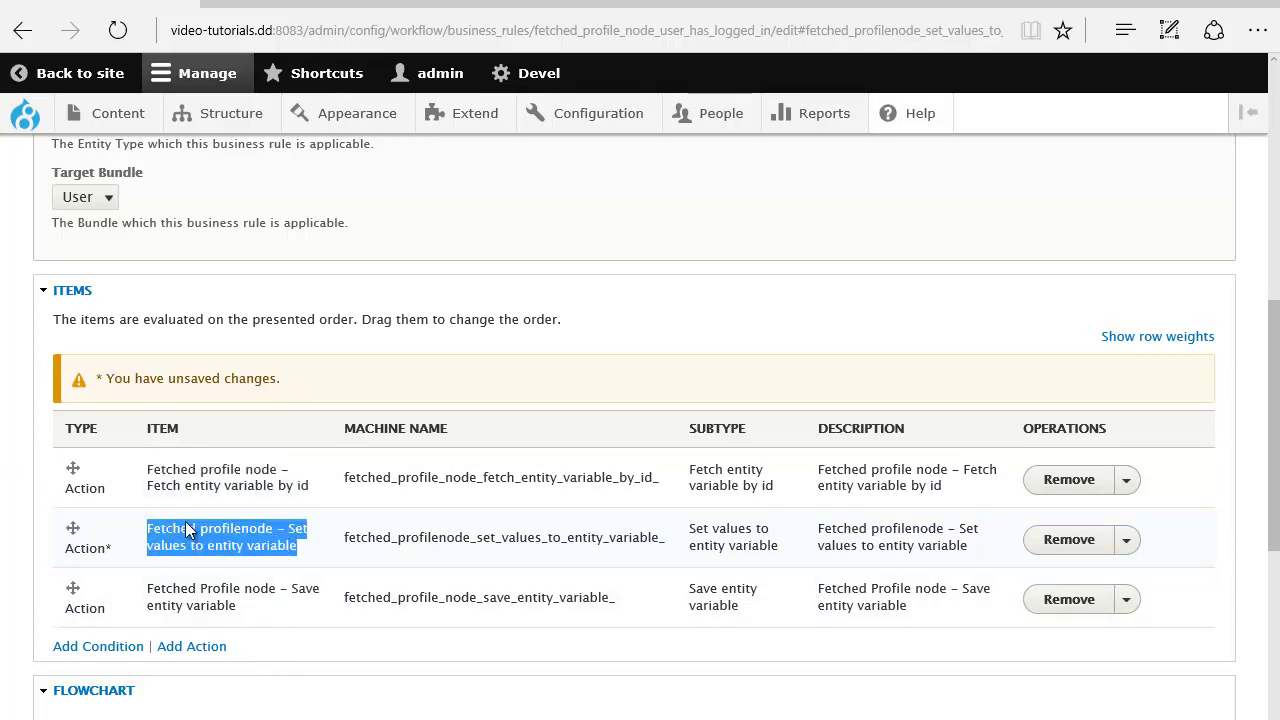
{"action": "scroll", "coordinate": [196, 512], "scroll_direction": "down", "scroll_amount": 1}
{"action": "left_click_drag", "start_coordinate": [246, 509], "coordinate": [146, 512]}
{"action": "scroll", "coordinate": [320, 628], "scroll_direction": "down", "scroll_amount": 4}
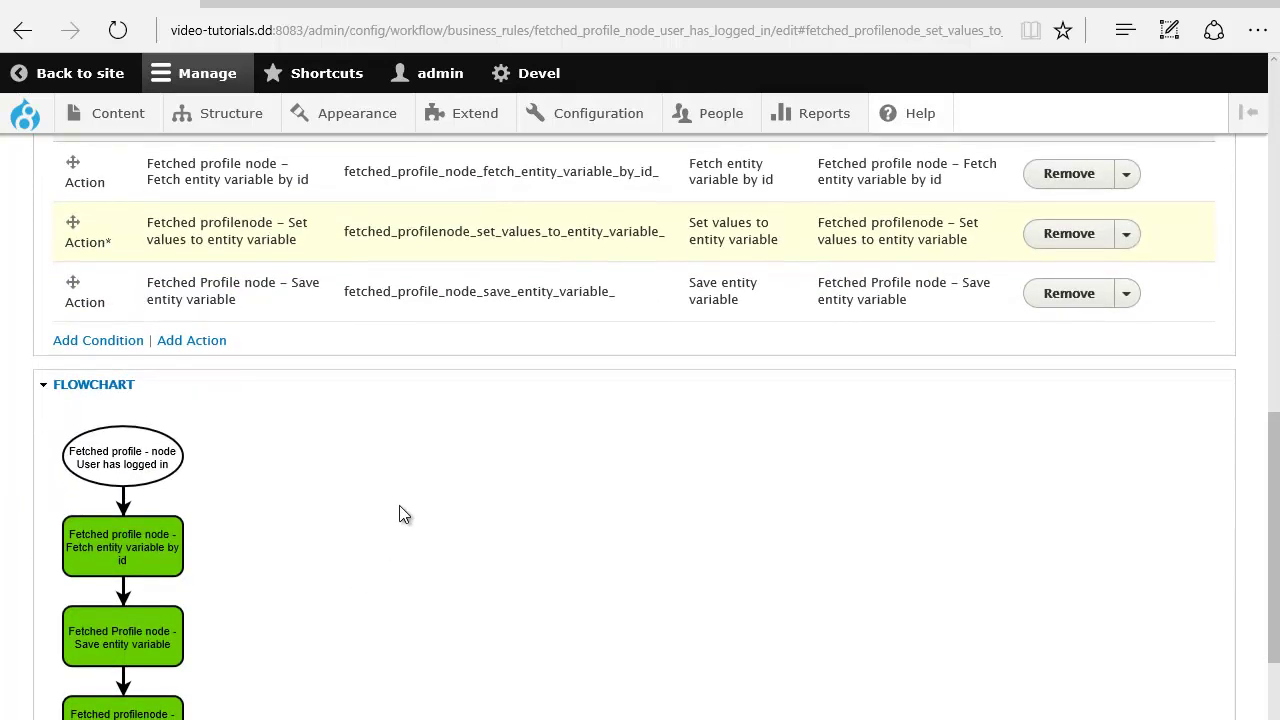
{"action": "left_click", "coordinate": [66, 625]}
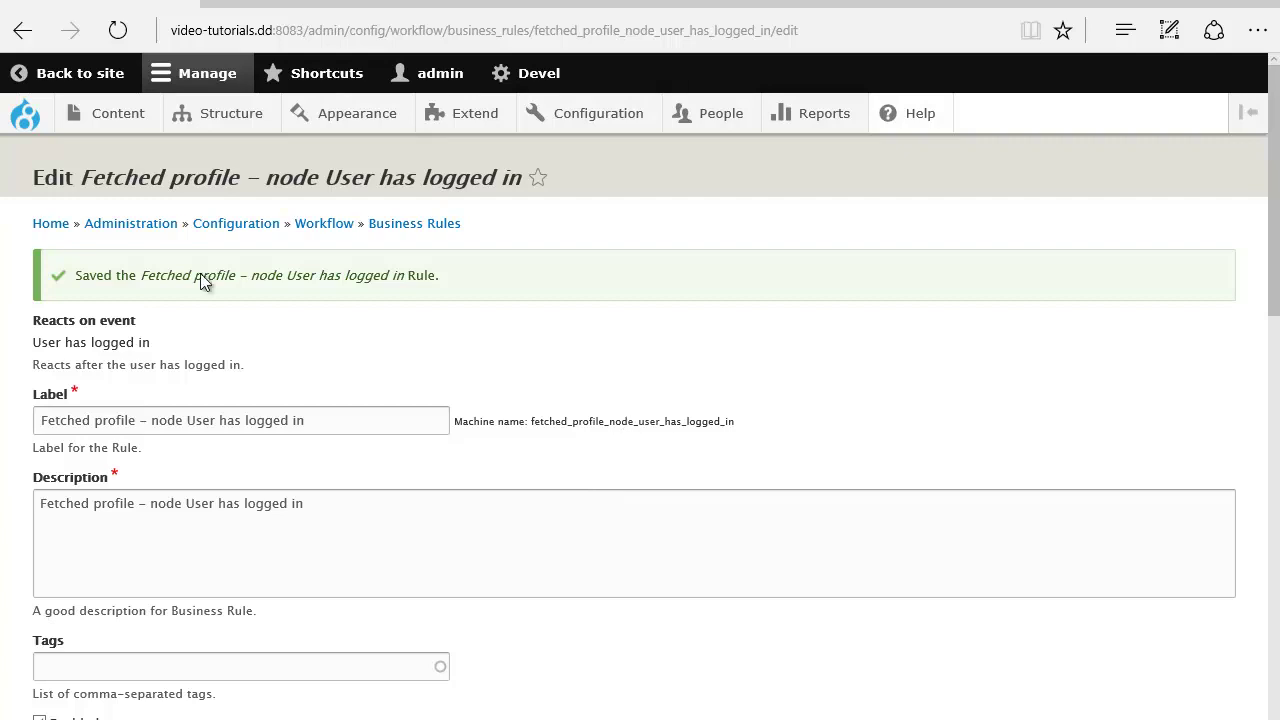
Step: Return to the site's front page, log out and log back in with the admin account to trigger the rule
{"action": "left_click", "coordinate": [60, 195]}
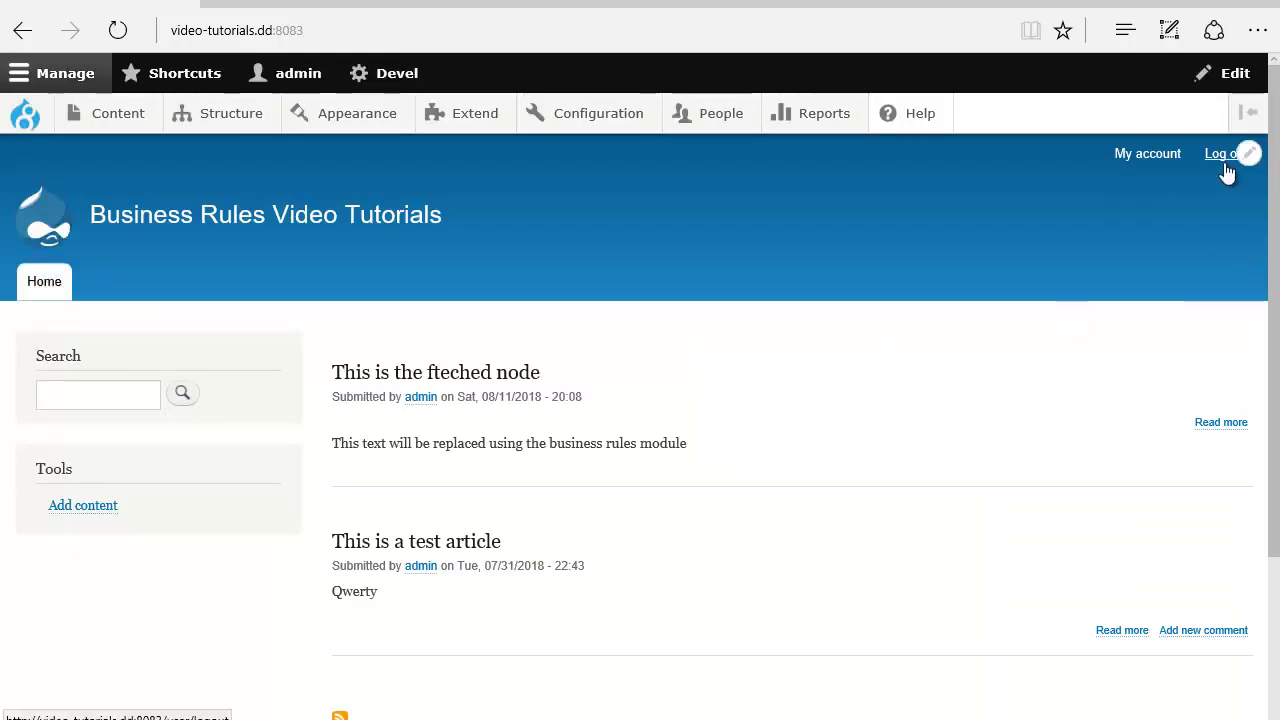
{"action": "left_click", "coordinate": [1222, 158]}
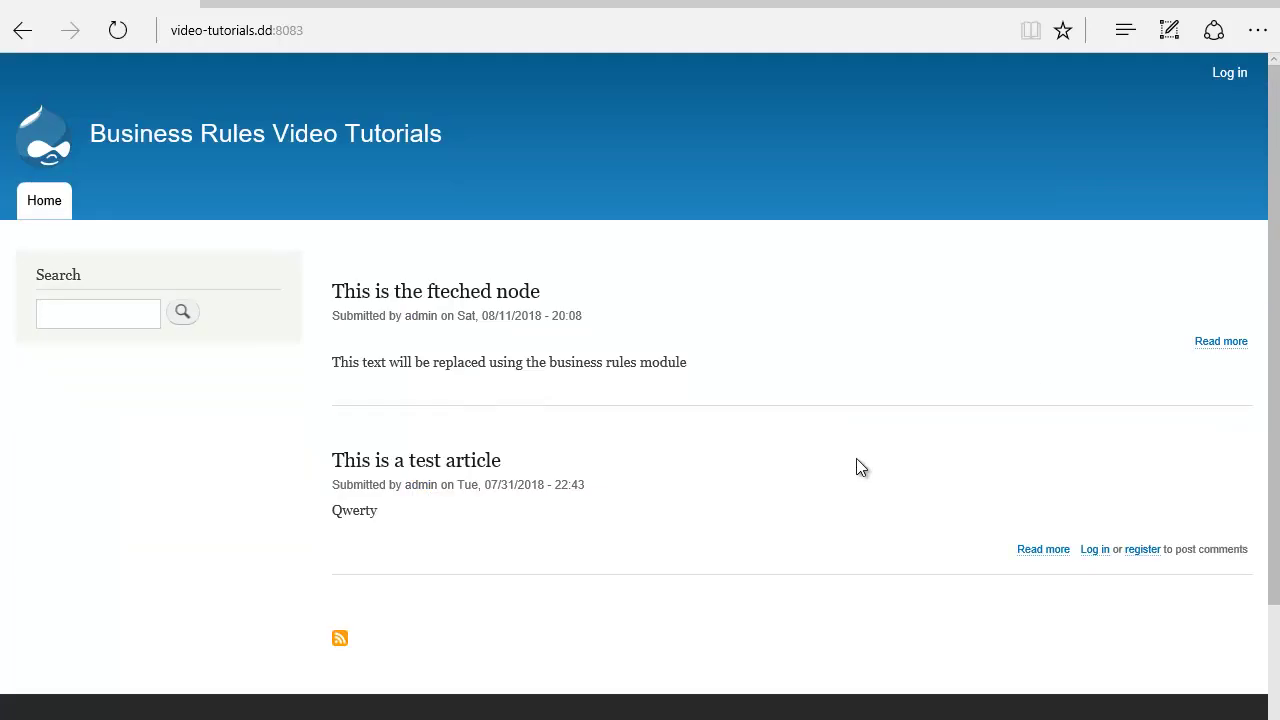
{"action": "left_click", "coordinate": [1229, 74]}
{"action": "type", "text": "admin"}
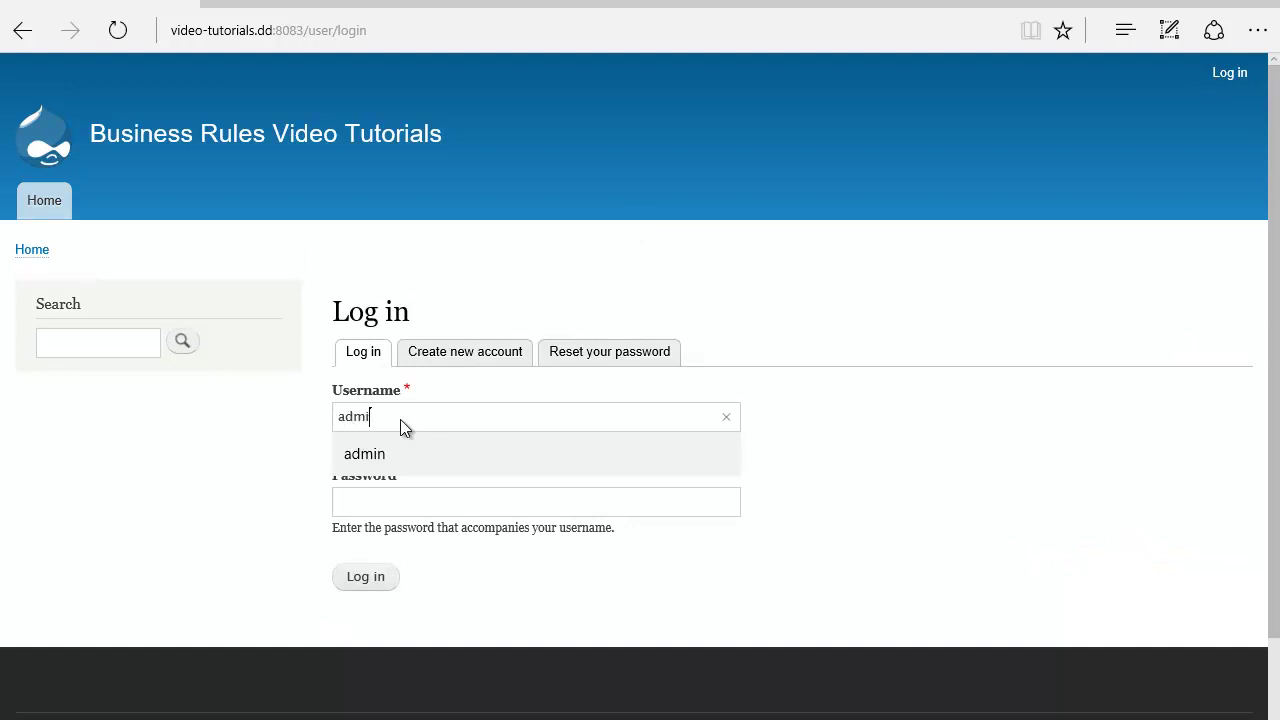
{"action": "left_click", "coordinate": [410, 458]}
{"action": "left_click", "coordinate": [368, 580]}
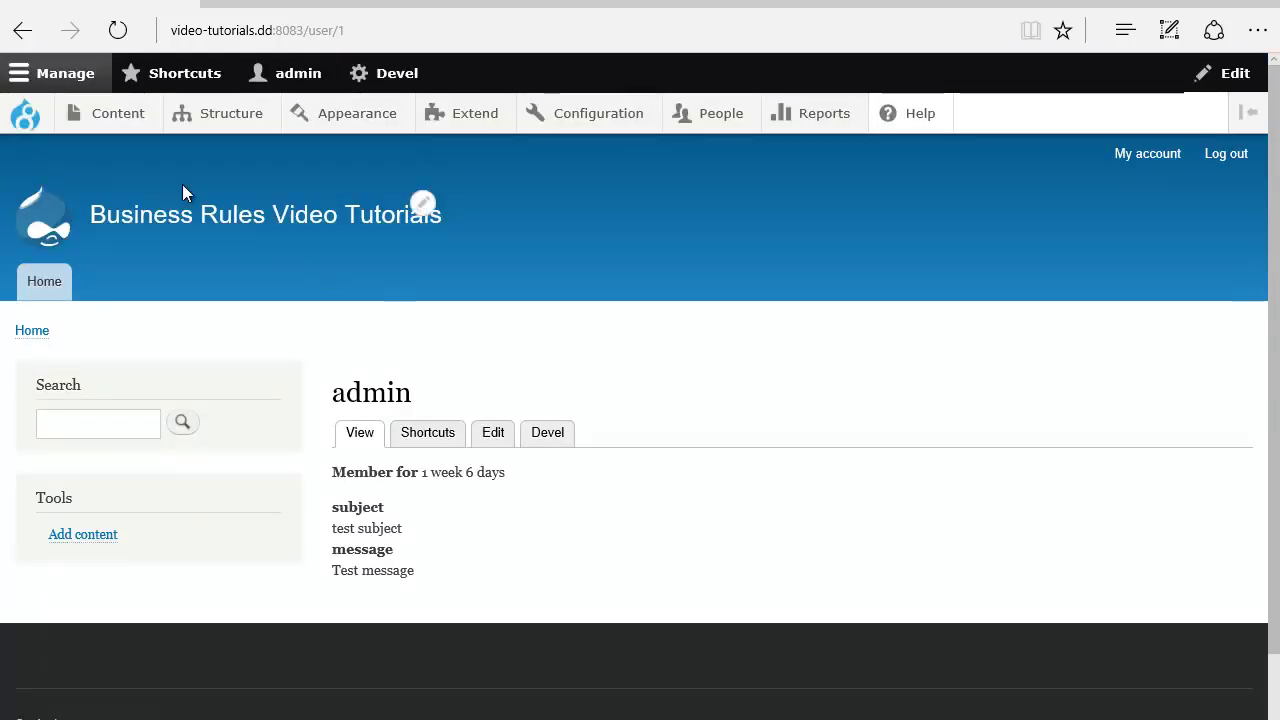
Step: Open the profile node "This is the fteched node" for editing from the content list and check its body text
{"action": "left_click", "coordinate": [126, 120]}
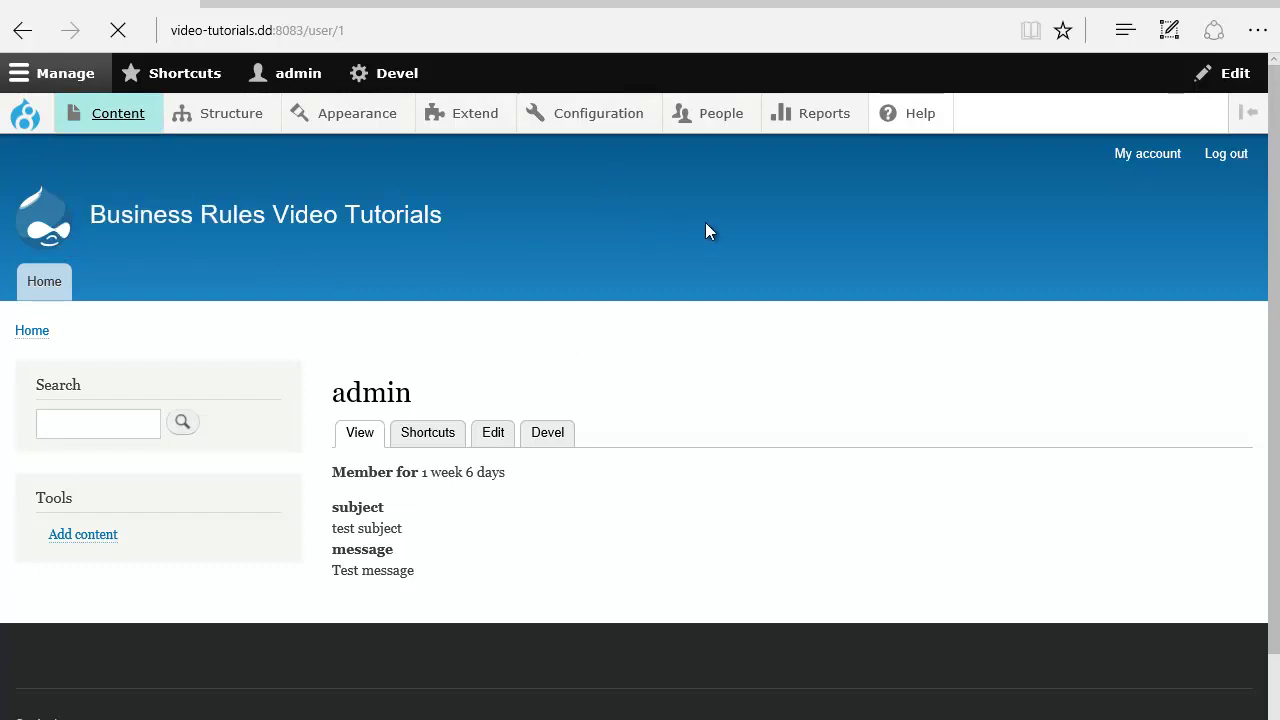
{"action": "scroll", "coordinate": [705, 230], "scroll_direction": "down", "scroll_amount": 1}
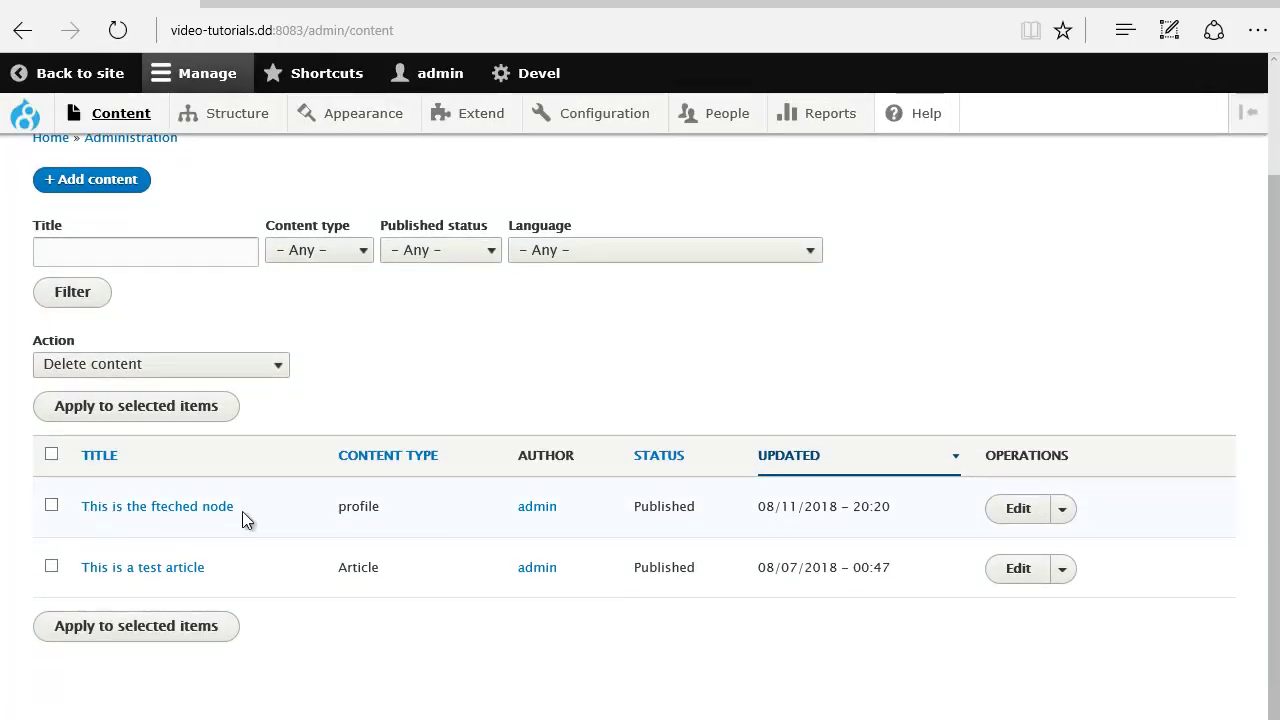
{"action": "left_click", "coordinate": [1018, 515]}
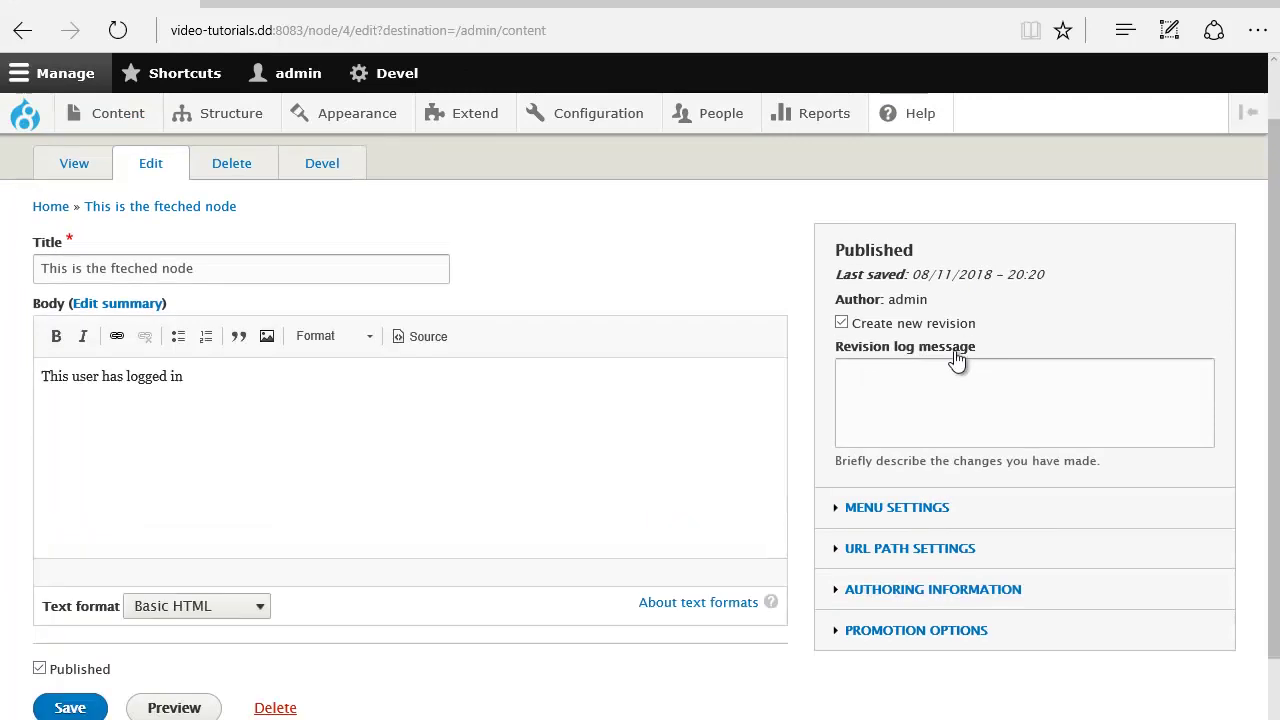
{"action": "left_click", "coordinate": [366, 380]}
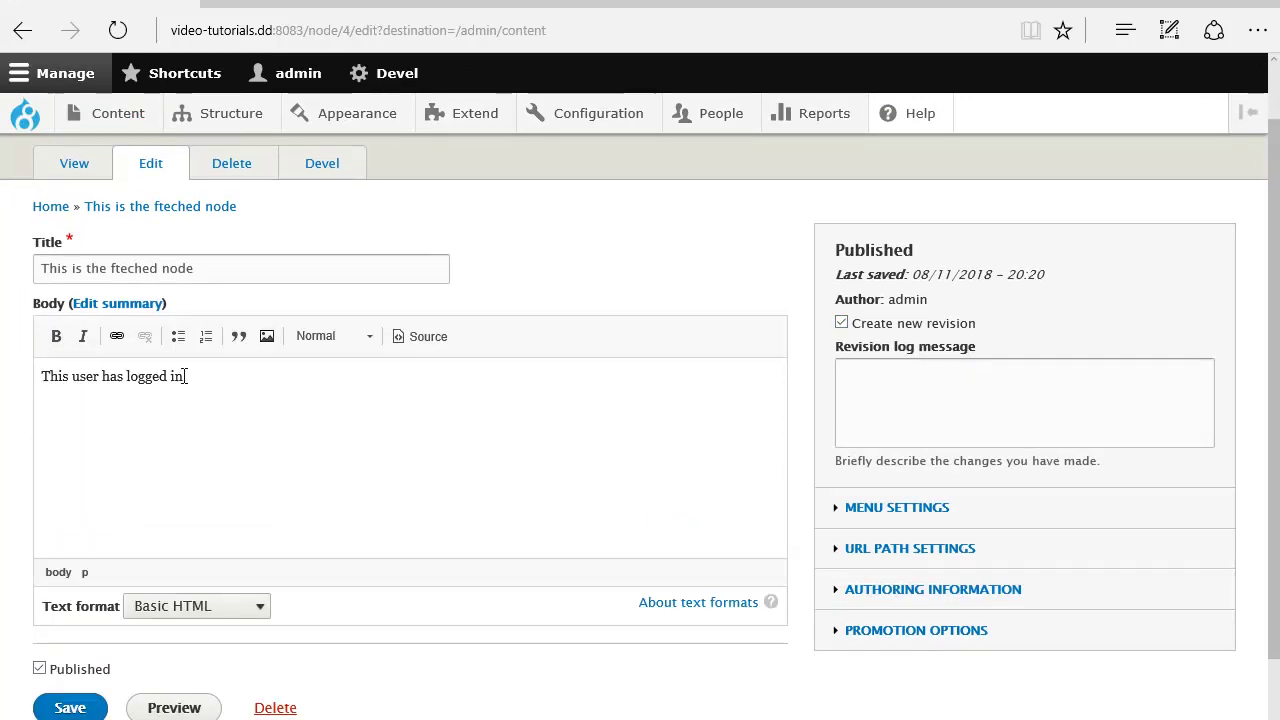
{"action": "left_click_drag", "start_coordinate": [194, 376], "coordinate": [51, 380]}
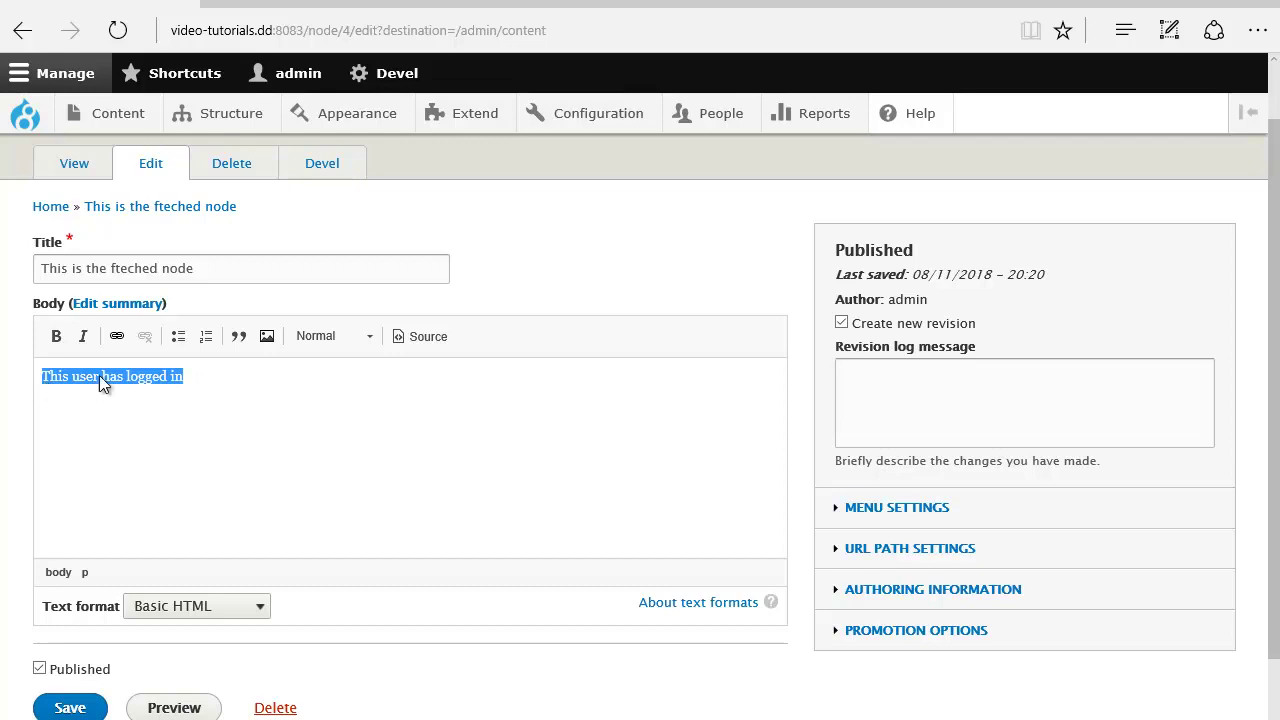
{"action": "left_click", "coordinate": [192, 377]}
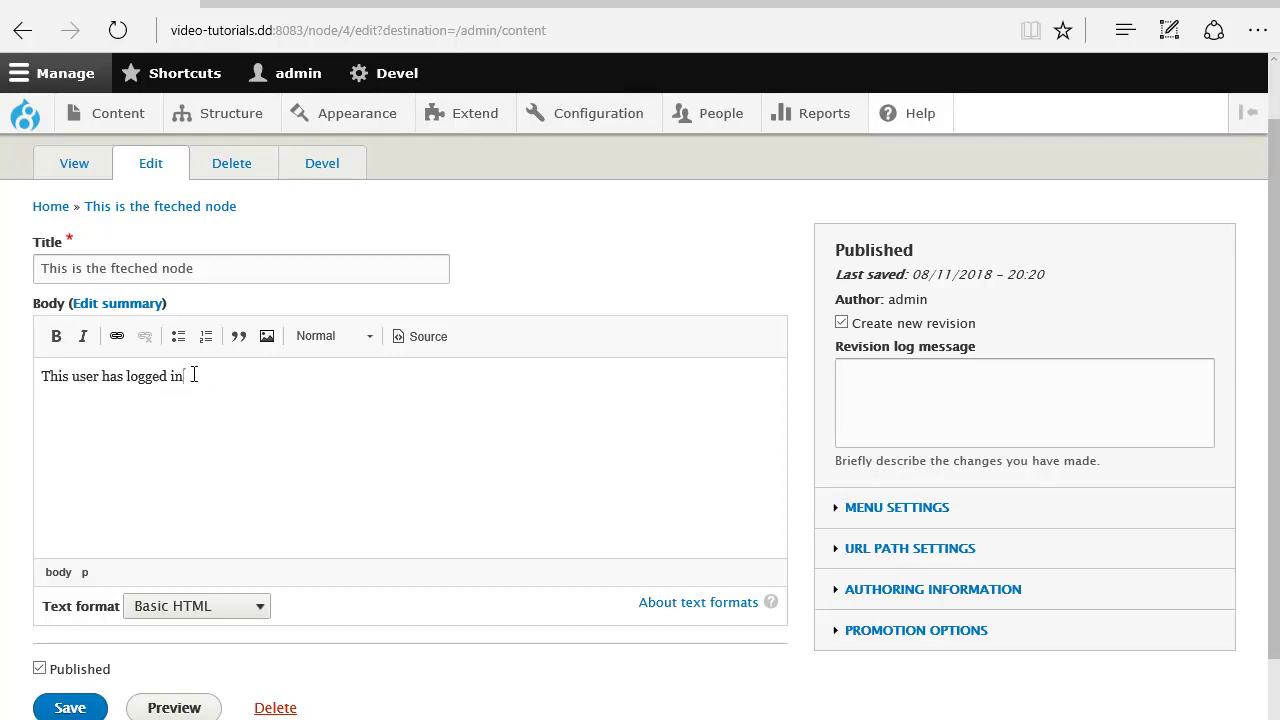